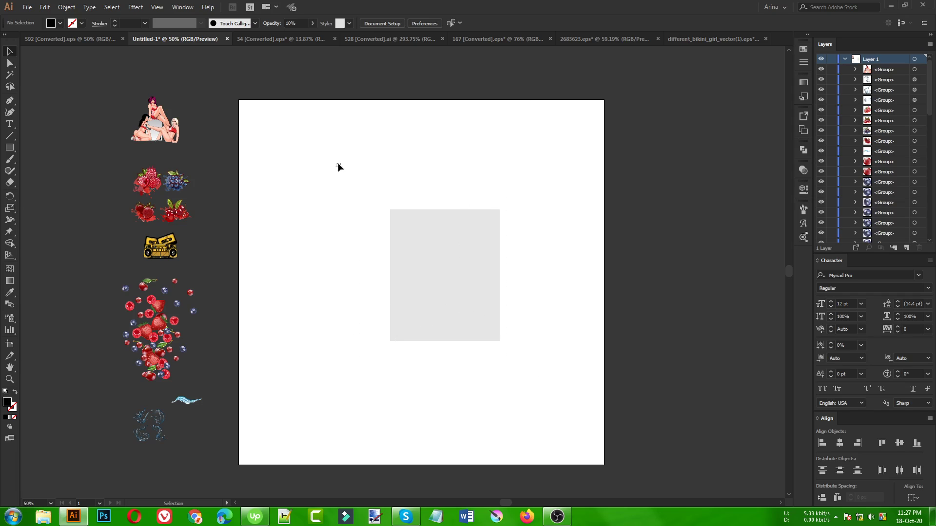
{"action": "left_click_drag", "start_coordinate": [337, 164], "coordinate": [580, 445]}
{"action": "left_click_drag", "start_coordinate": [571, 402], "coordinate": [341, 146]}
{"action": "left_click_drag", "start_coordinate": [366, 177], "coordinate": [528, 371]}
{"action": "left_click_drag", "start_coordinate": [341, 155], "coordinate": [573, 409]}
{"action": "left_click_drag", "start_coordinate": [351, 149], "coordinate": [560, 429]}
{"action": "left_click_drag", "start_coordinate": [335, 162], "coordinate": [563, 392]}
{"action": "left_click_drag", "start_coordinate": [346, 164], "coordinate": [589, 420]}
Step: Examine the boombox, falling fruit and water splash artwork in the 592, 34 and 528 source documents
{"action": "left_click", "coordinate": [72, 42]}
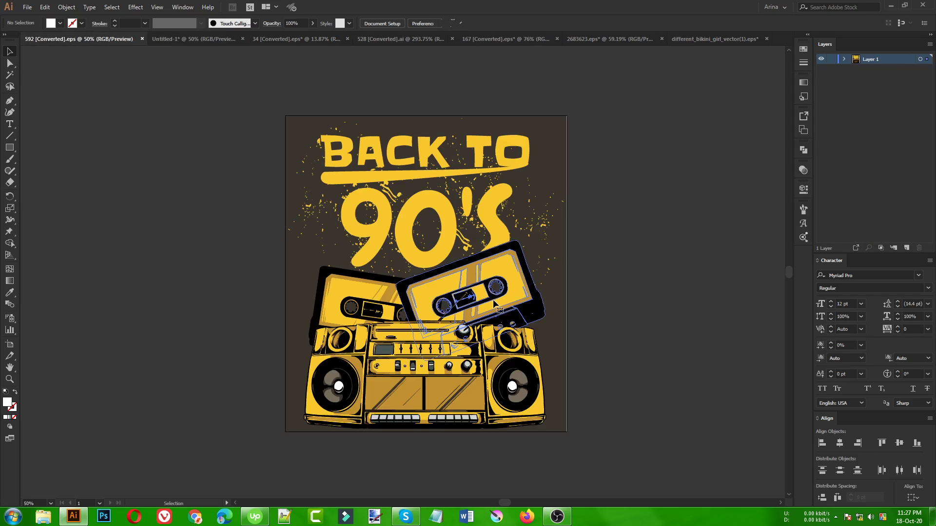
{"action": "left_click", "coordinate": [347, 316]}
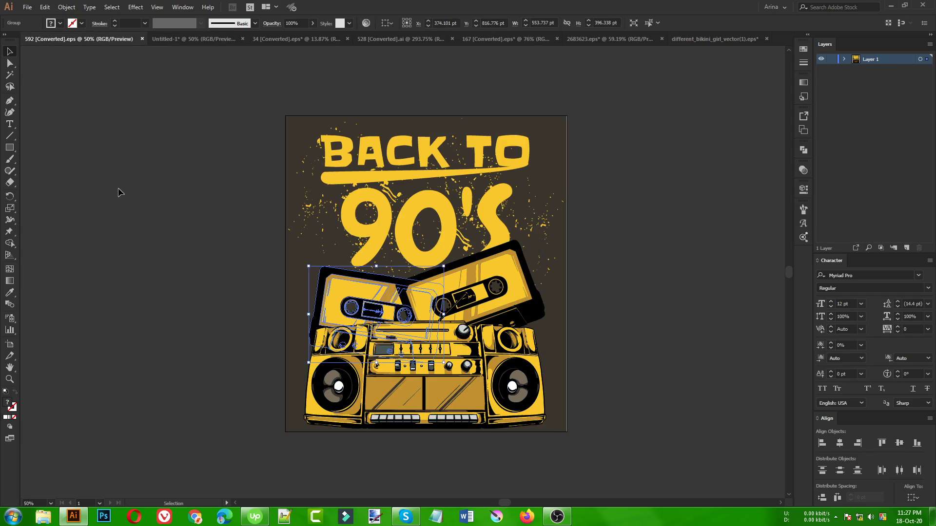
{"action": "left_click", "coordinate": [295, 39]}
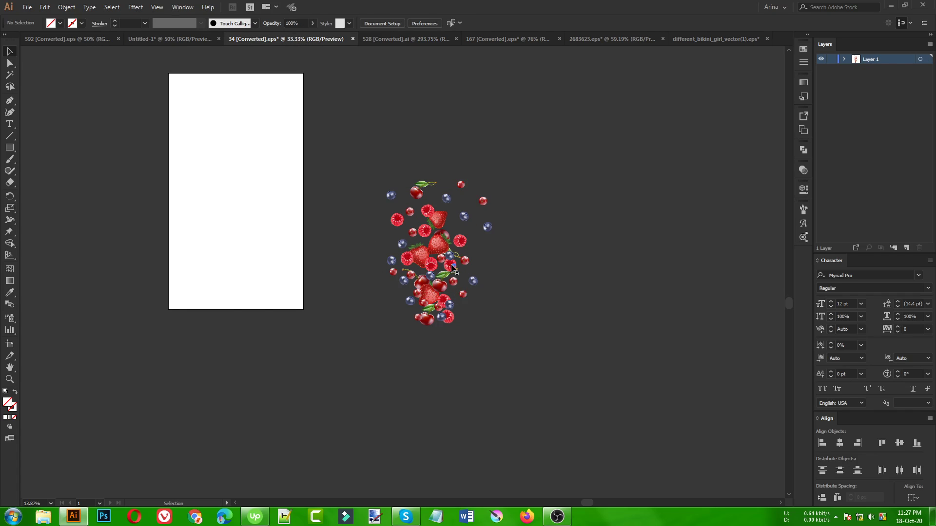
{"action": "scroll", "coordinate": [453, 268], "scroll_direction": "up", "scroll_amount": 4}
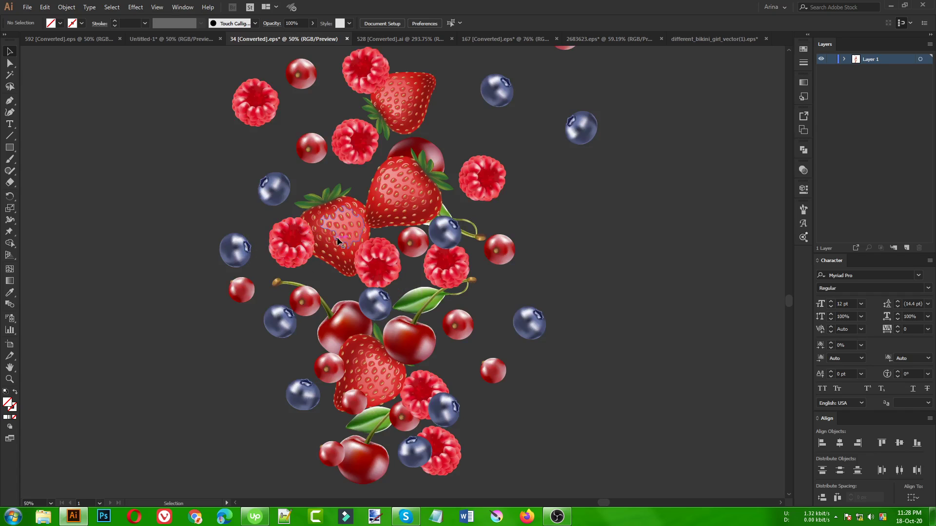
{"action": "left_click", "coordinate": [404, 38]}
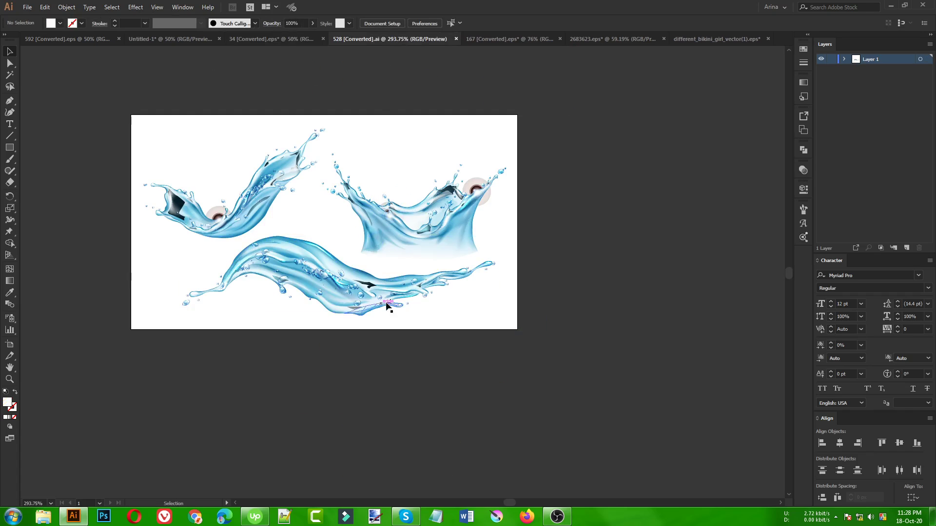
Step: Examine the raspberry, blueberry, strawberry and cherry illustrations in the 167 source document
{"action": "left_click", "coordinate": [495, 40]}
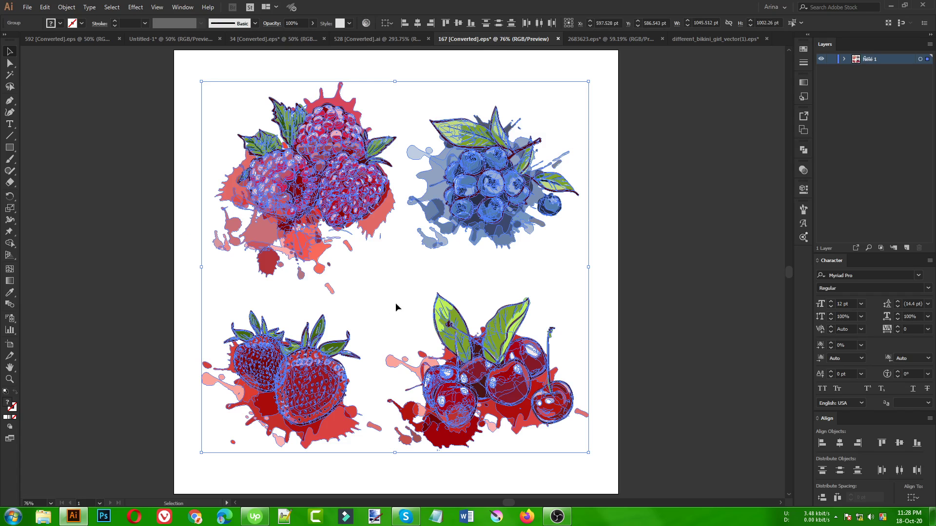
{"action": "left_click", "coordinate": [392, 280]}
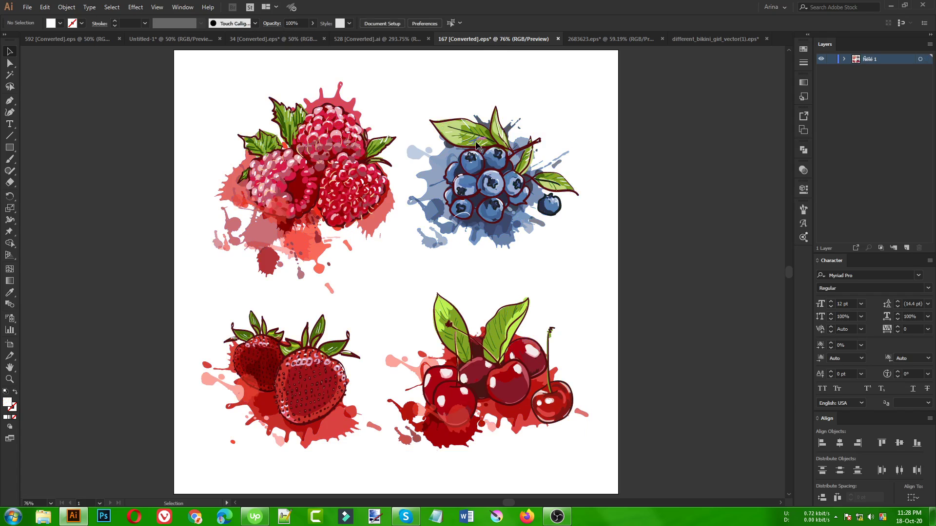
{"action": "left_click", "coordinate": [452, 176]}
{"action": "left_click", "coordinate": [328, 184]}
{"action": "left_click", "coordinate": [356, 275]}
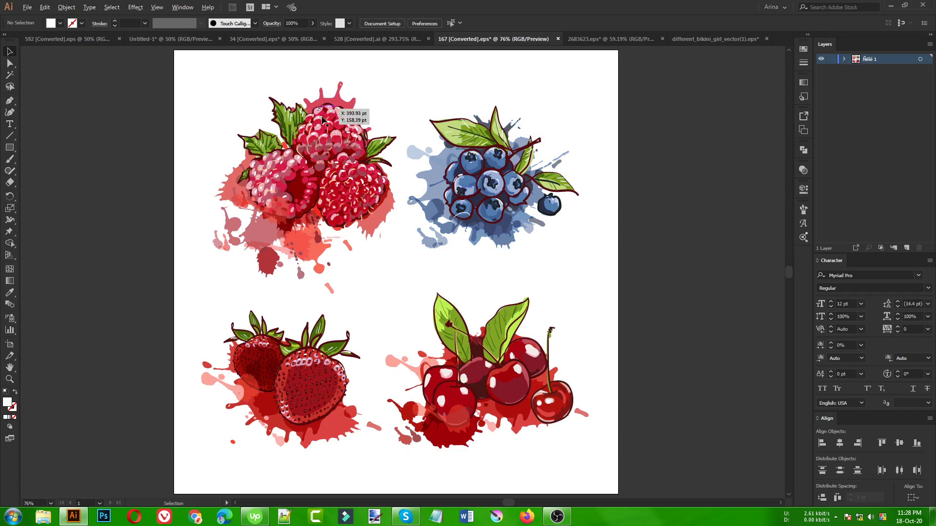
{"action": "scroll", "coordinate": [321, 119], "scroll_direction": "up", "scroll_amount": 1}
{"action": "scroll", "coordinate": [293, 151], "scroll_direction": "down", "scroll_amount": 1}
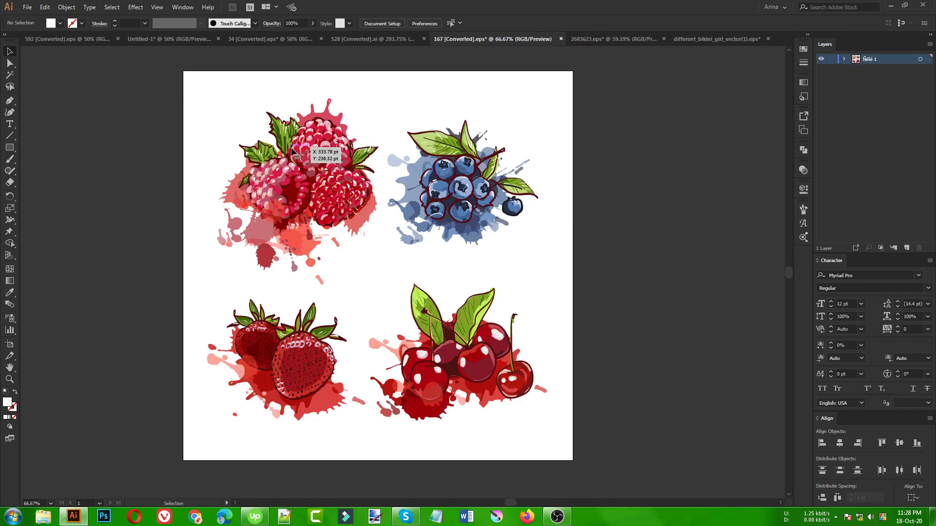
Step: Review the water swirls in 2683623.eps and the figures in different_bikini_girl_vector(1).eps, and return to the Untitled-1 document
{"action": "left_click", "coordinate": [607, 35]}
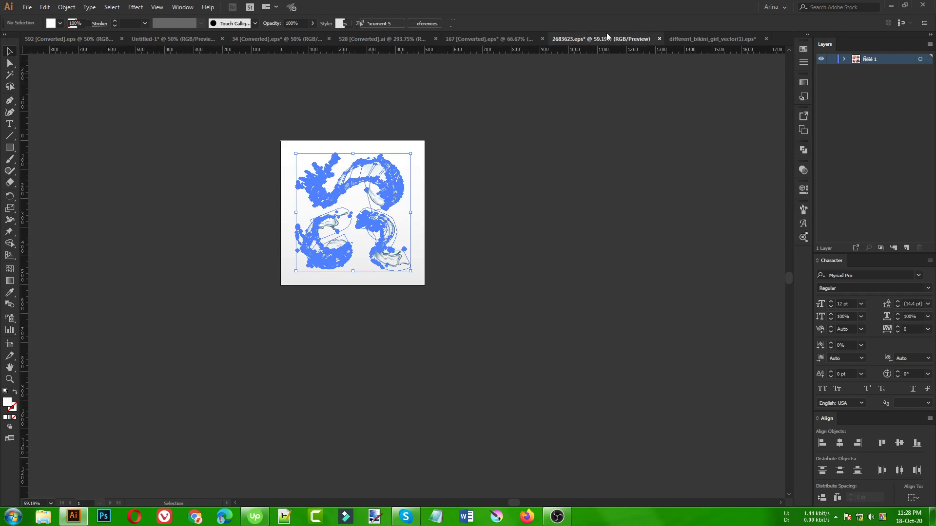
{"action": "left_click", "coordinate": [411, 105]}
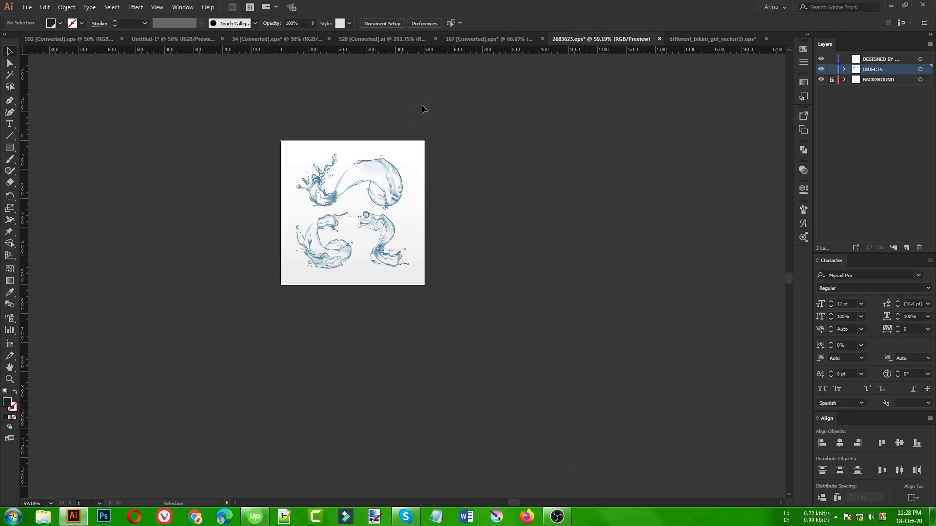
{"action": "left_click", "coordinate": [700, 39]}
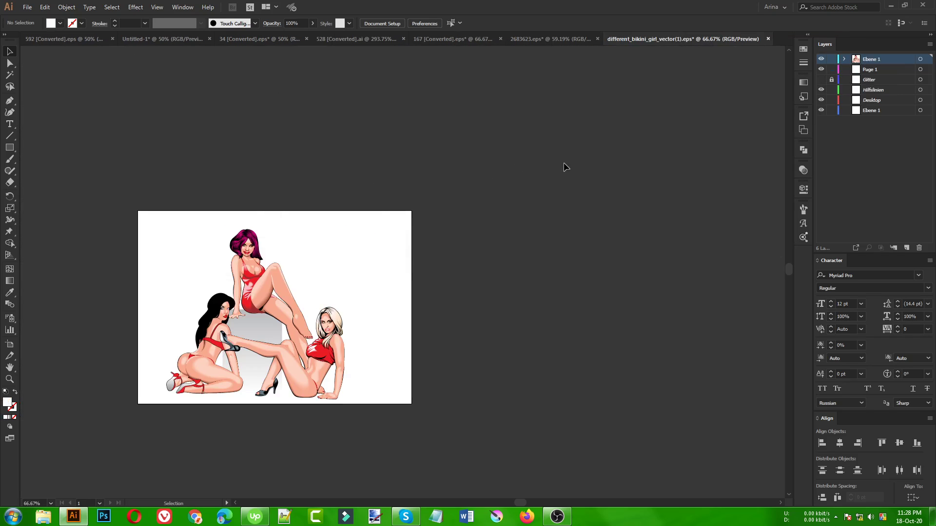
{"action": "left_click_drag", "start_coordinate": [428, 140], "coordinate": [639, 415]}
{"action": "left_click", "coordinate": [161, 39]}
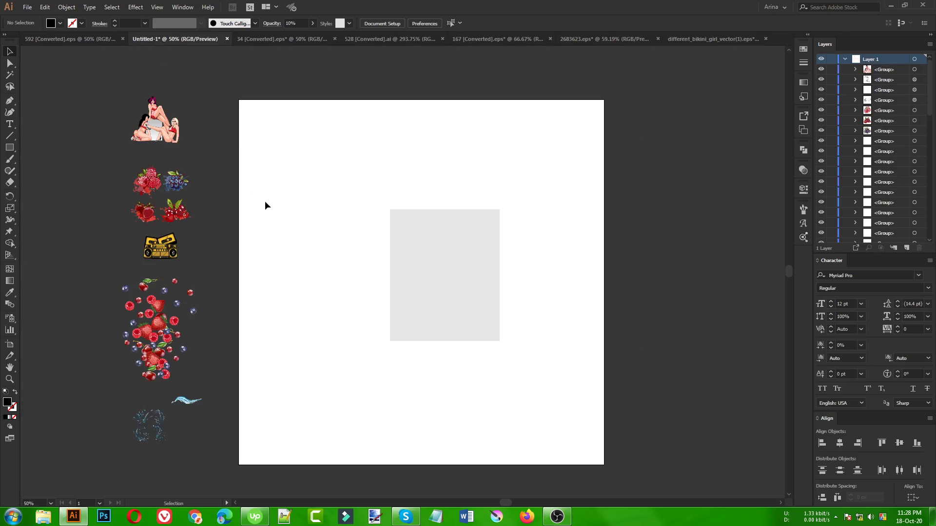
{"action": "left_click_drag", "start_coordinate": [363, 163], "coordinate": [338, 153]}
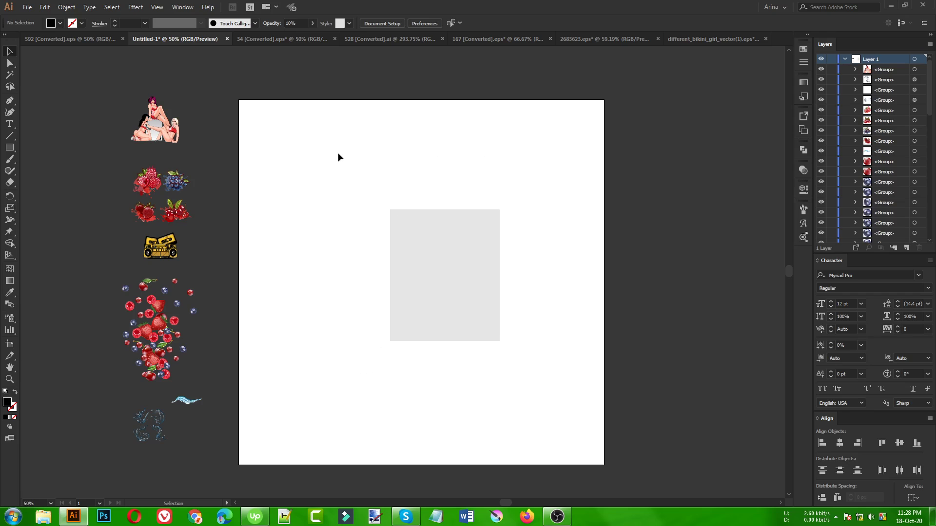
{"action": "left_click_drag", "start_coordinate": [350, 172], "coordinate": [539, 380]}
{"action": "left_click_drag", "start_coordinate": [345, 173], "coordinate": [567, 418]}
{"action": "left_click_drag", "start_coordinate": [356, 172], "coordinate": [532, 372]}
{"action": "left_click_drag", "start_coordinate": [336, 161], "coordinate": [541, 392]}
{"action": "left_click_drag", "start_coordinate": [350, 168], "coordinate": [537, 393]}
Step: Inspect the collected figures, berries, boombox and falling fruit artwork placed beside the artboard
{"action": "scroll", "coordinate": [112, 291], "scroll_direction": "up", "scroll_amount": 2}
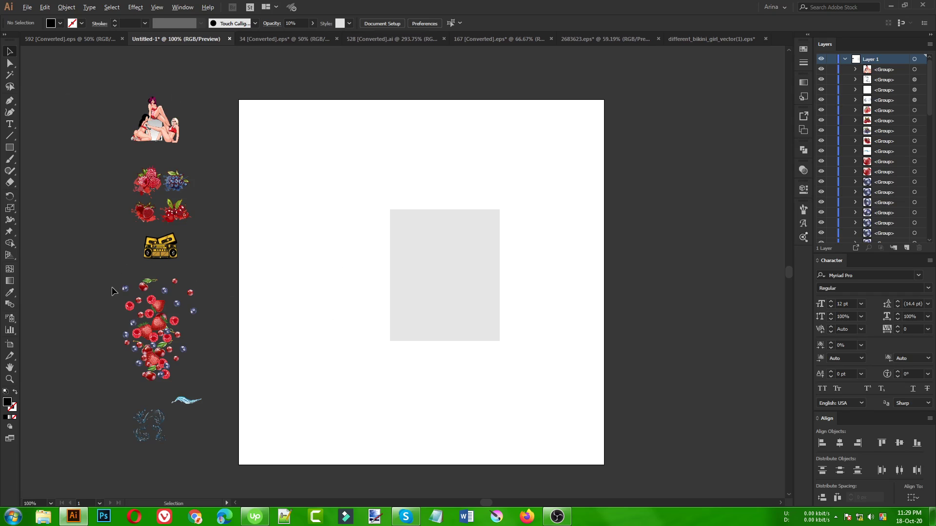
{"action": "scroll", "coordinate": [113, 291], "scroll_direction": "up", "scroll_amount": 1}
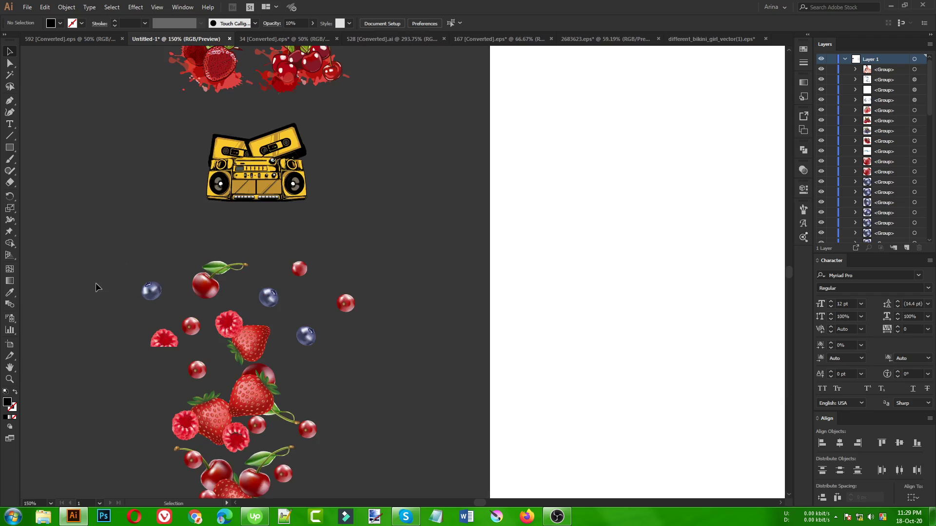
{"action": "scroll", "coordinate": [86, 282], "scroll_direction": "up", "scroll_amount": 2}
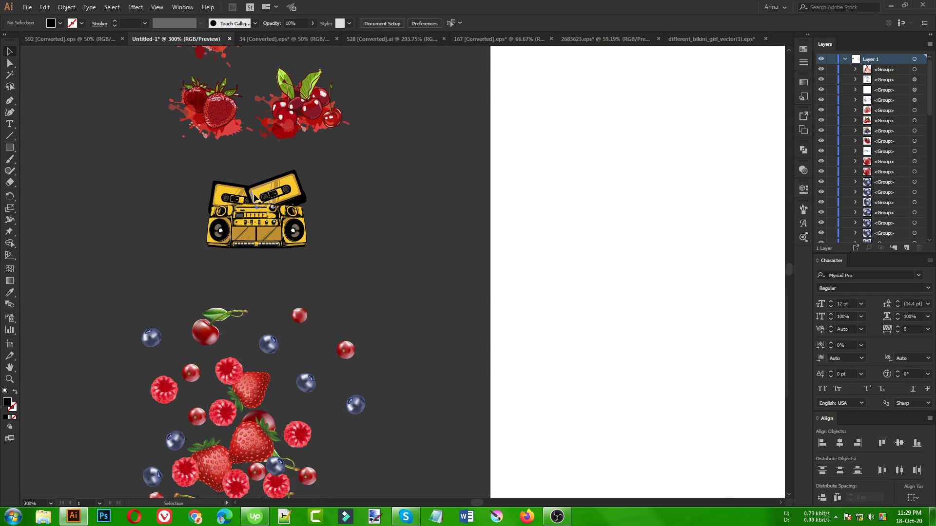
{"action": "scroll", "coordinate": [259, 195], "scroll_direction": "up", "scroll_amount": 2}
{"action": "scroll", "coordinate": [243, 210], "scroll_direction": "down", "scroll_amount": 2}
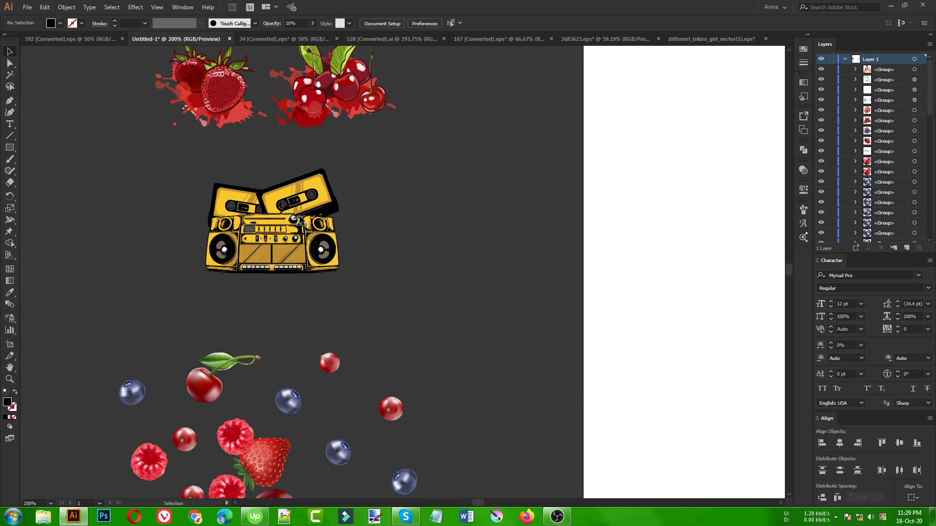
{"action": "scroll", "coordinate": [242, 211], "scroll_direction": "down", "scroll_amount": 1}
{"action": "scroll", "coordinate": [226, 253], "scroll_direction": "down", "scroll_amount": 1}
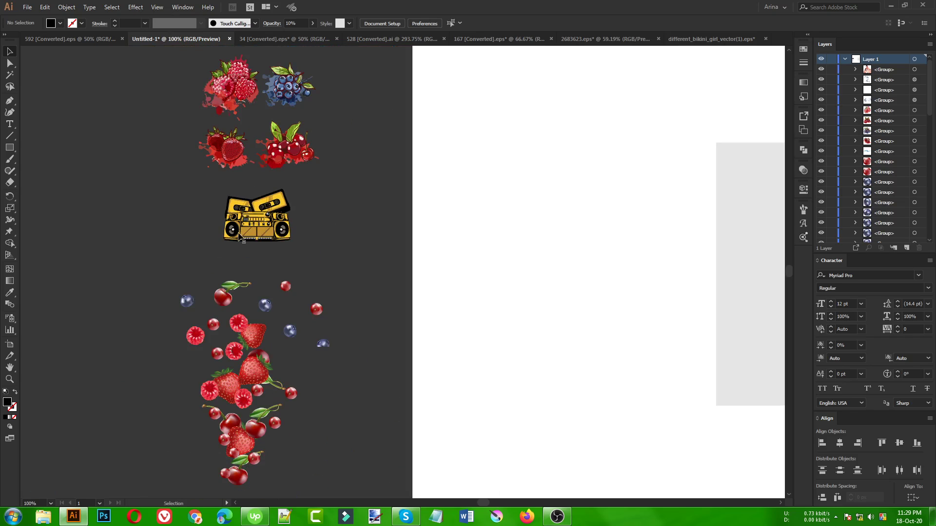
{"action": "scroll", "coordinate": [226, 252], "scroll_direction": "down", "scroll_amount": 2}
{"action": "scroll", "coordinate": [181, 325], "scroll_direction": "up", "scroll_amount": 4}
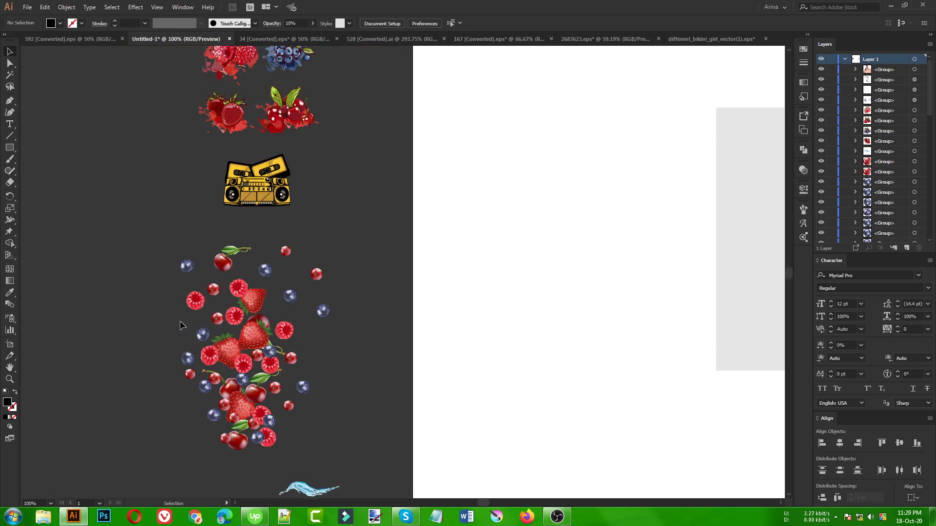
{"action": "scroll", "coordinate": [151, 308], "scroll_direction": "up", "scroll_amount": 2}
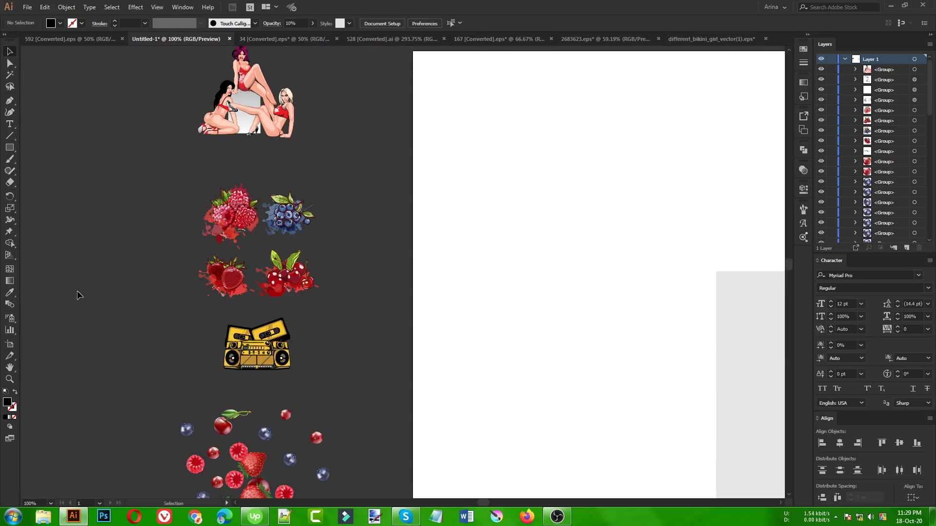
{"action": "scroll", "coordinate": [78, 295], "scroll_direction": "down", "scroll_amount": 1}
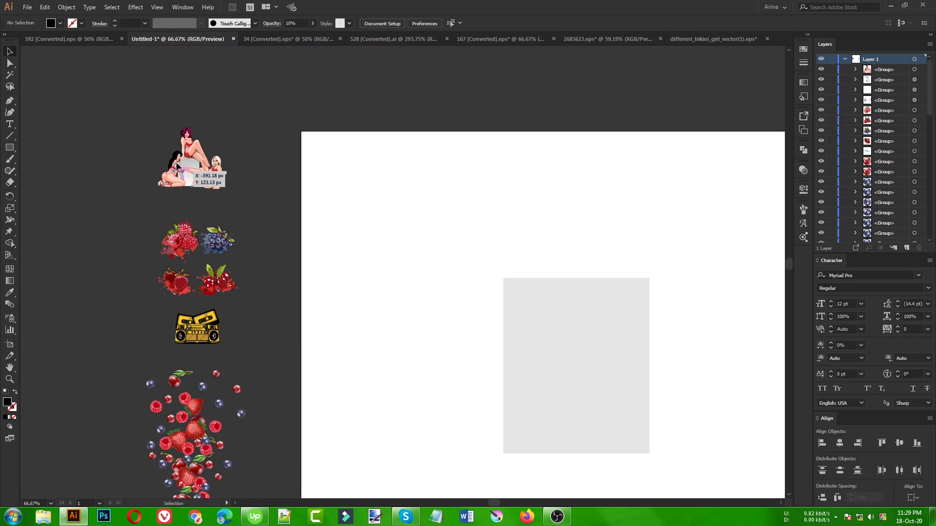
{"action": "scroll", "coordinate": [105, 212], "scroll_direction": "down", "scroll_amount": 1}
{"action": "scroll", "coordinate": [303, 303], "scroll_direction": "down", "scroll_amount": 1}
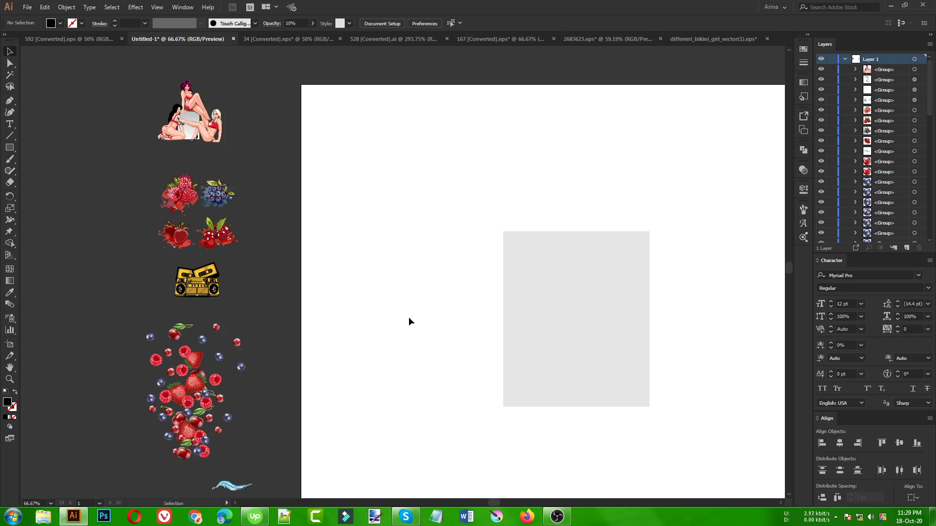
{"action": "scroll", "coordinate": [222, 273], "scroll_direction": "down", "scroll_amount": 1}
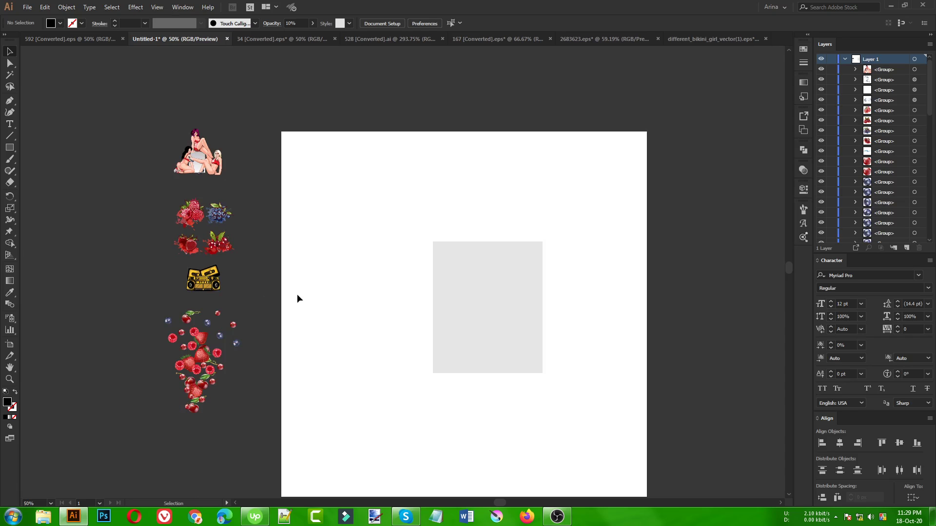
Step: Save the document as Untitled-1 in Adobe Illustrator format, version Illustrator CC, inside a new folder under Tutorial > Illustrator
{"action": "key", "text": "ctrl+s"}
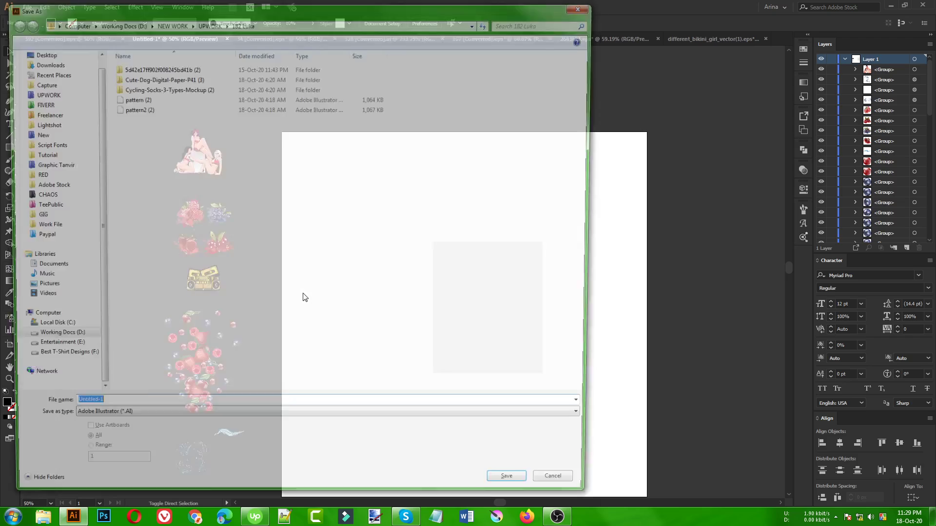
{"action": "left_click", "coordinate": [41, 154]}
{"action": "double_click", "coordinate": [138, 101]}
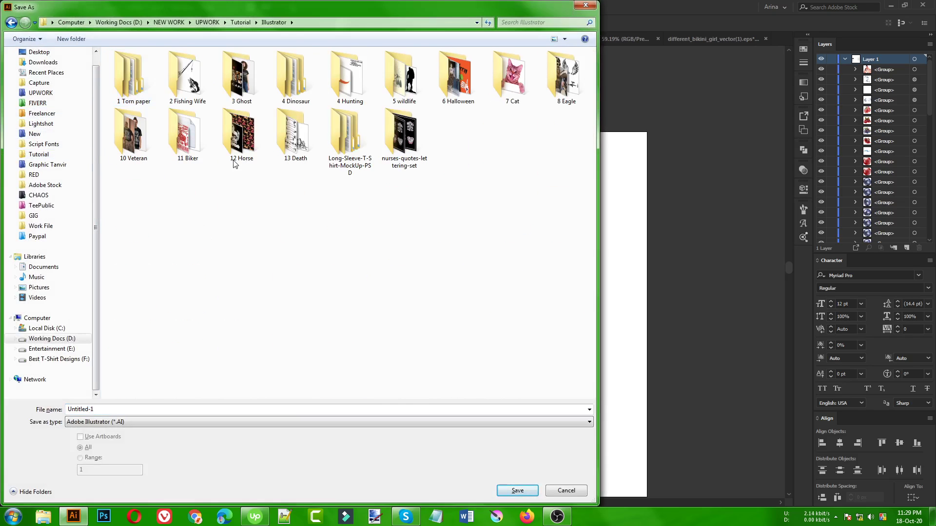
{"action": "left_click", "coordinate": [62, 41]}
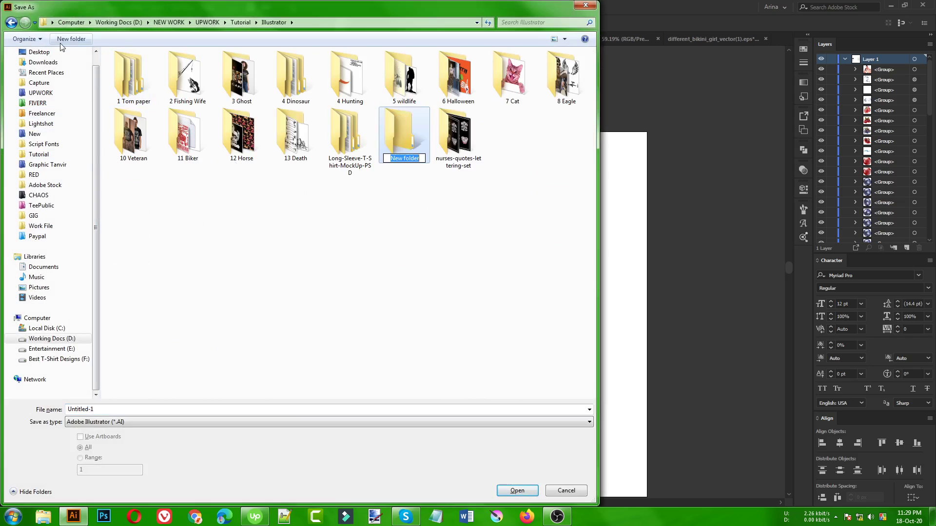
{"action": "double_click", "coordinate": [392, 134]}
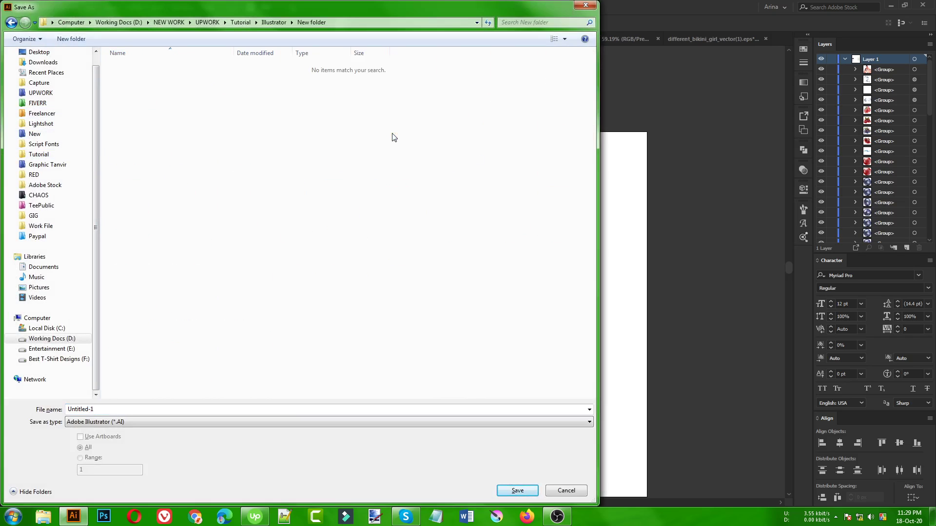
{"action": "left_click", "coordinate": [495, 491]}
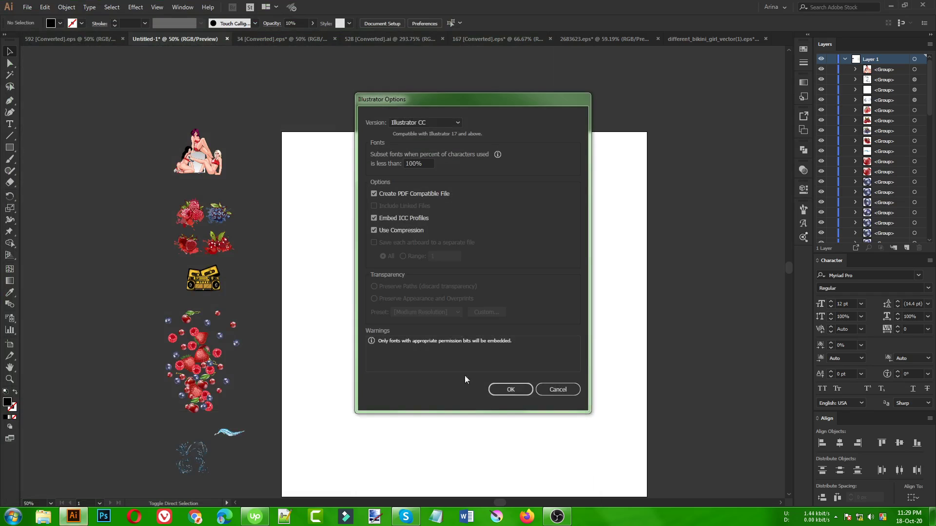
{"action": "left_click", "coordinate": [522, 389]}
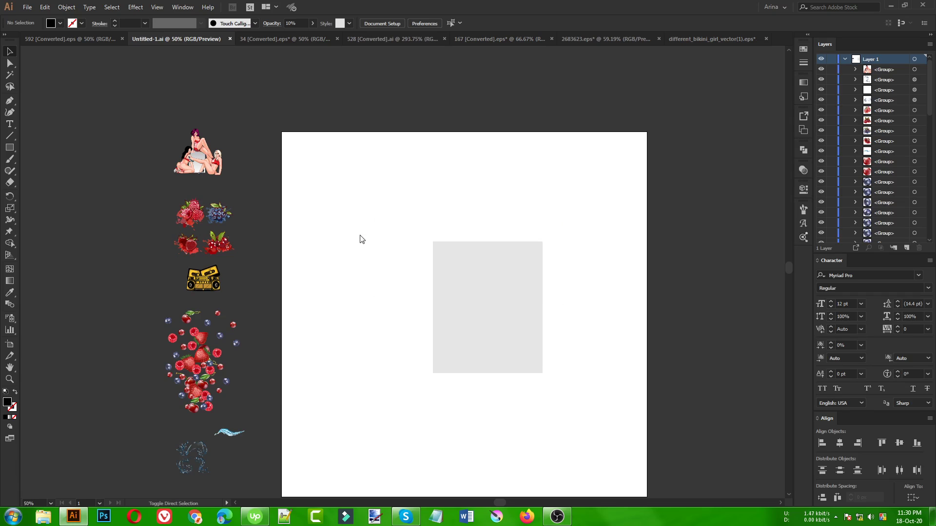
Step: Save the document under the new name Untitled-13 as an Illustrator CC file in the same folder
{"action": "key", "text": "ctrl+shift+s"}
{"action": "key", "text": "Right"}
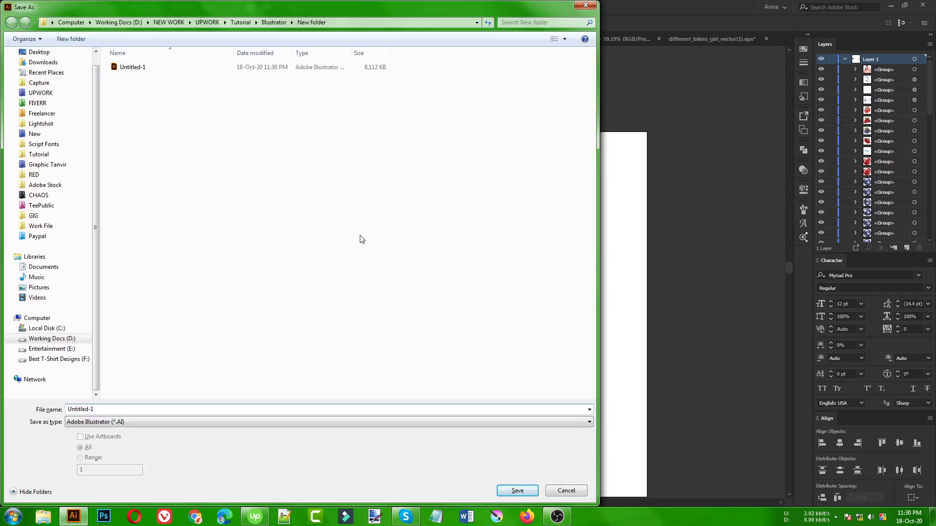
{"action": "left_click", "coordinate": [515, 491]}
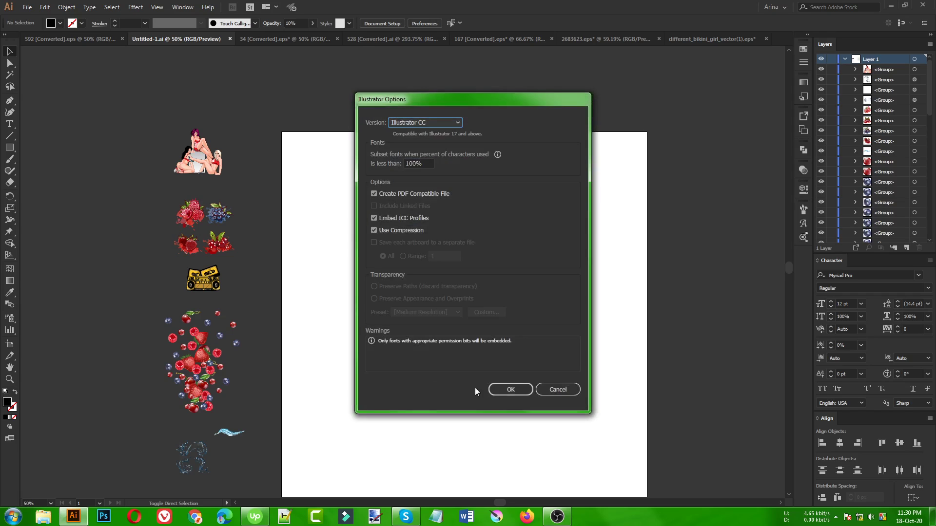
{"action": "left_click", "coordinate": [503, 388]}
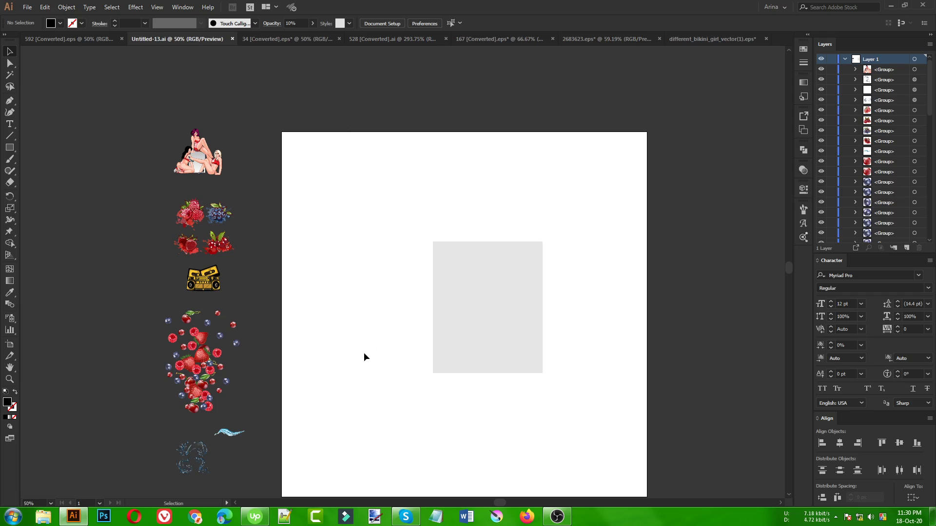
Step: Move the boombox artwork with its two cassettes from beside the artboard onto the middle of the grey rectangle
{"action": "left_click_drag", "start_coordinate": [351, 174], "coordinate": [602, 447]}
{"action": "scroll", "coordinate": [361, 256], "scroll_direction": "down", "scroll_amount": 1}
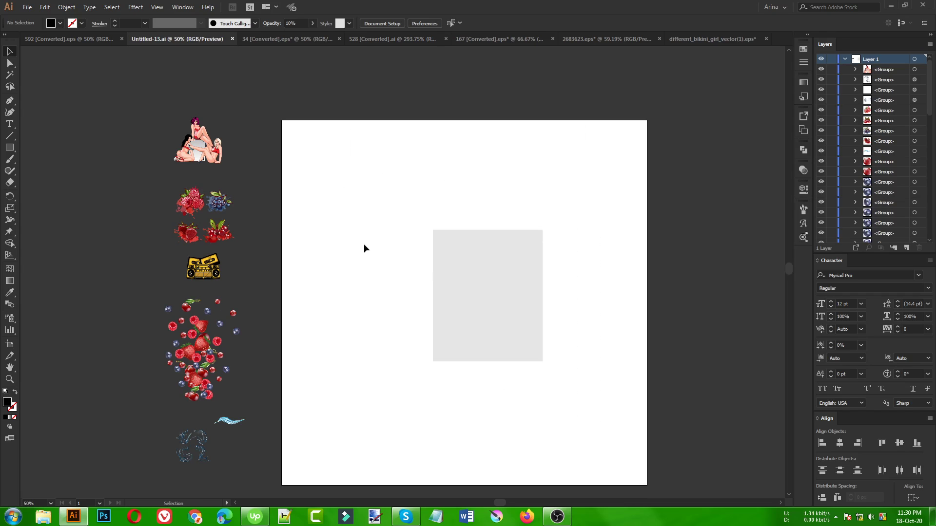
{"action": "left_click", "coordinate": [213, 274]}
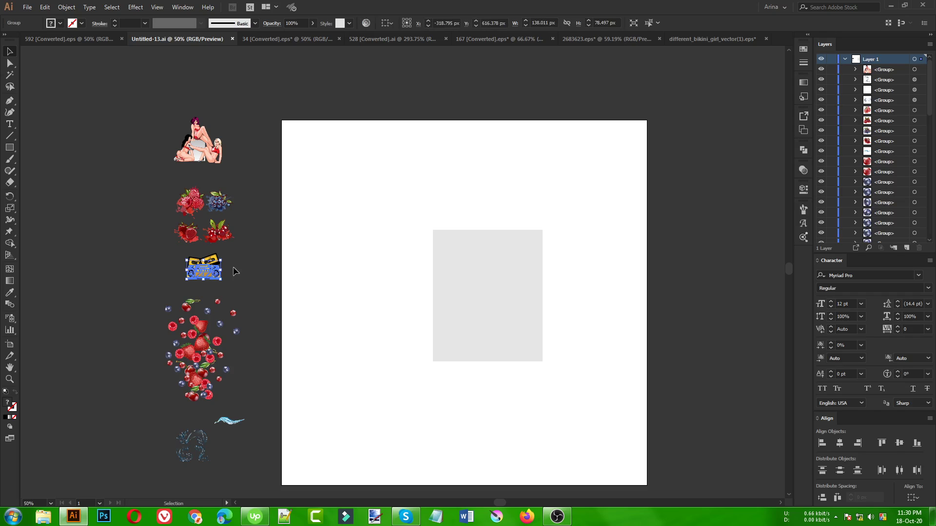
{"action": "left_click_drag", "start_coordinate": [246, 282], "coordinate": [484, 296]}
{"action": "scroll", "coordinate": [519, 304], "scroll_direction": "up", "scroll_amount": 4}
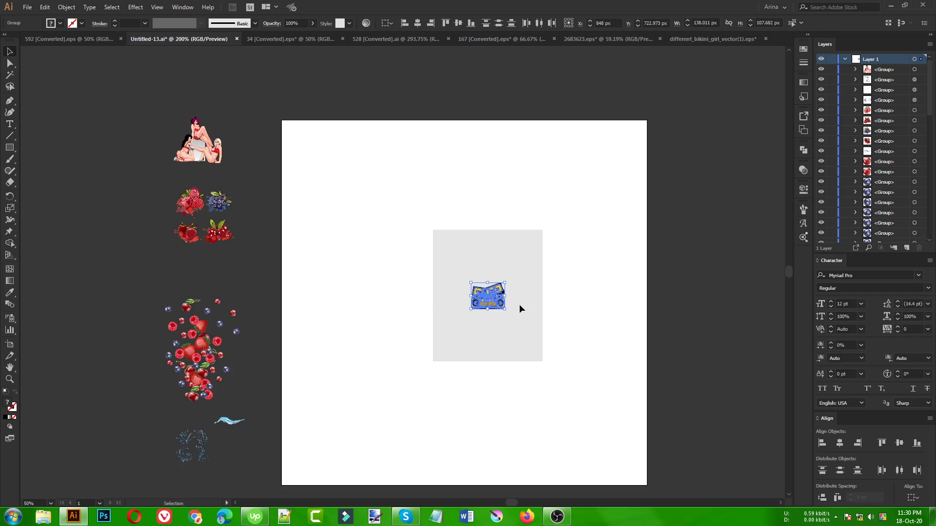
{"action": "scroll", "coordinate": [326, 286], "scroll_direction": "down", "scroll_amount": 1}
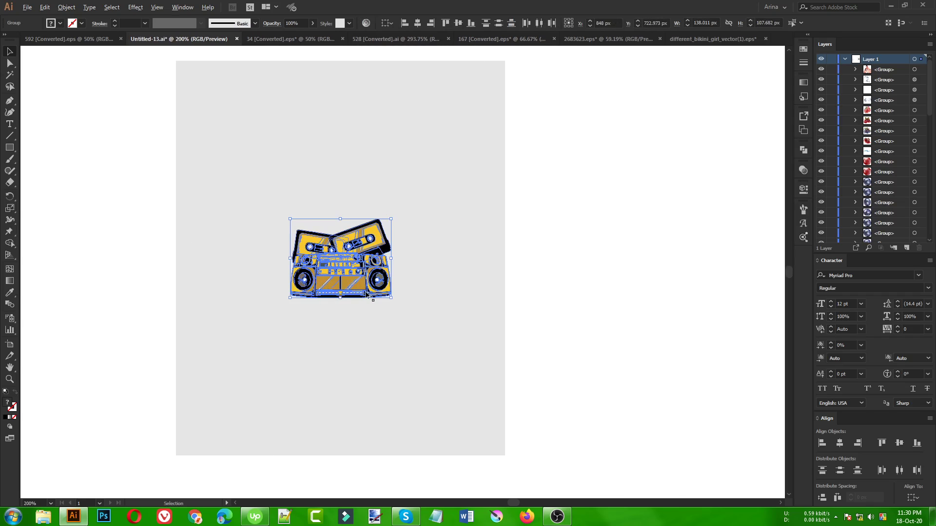
Step: Pull the two cassettes out from behind the boombox, placing one on each side of it
{"action": "scroll", "coordinate": [370, 295], "scroll_direction": "up", "scroll_amount": 1}
{"action": "left_click", "coordinate": [426, 288]}
{"action": "scroll", "coordinate": [307, 269], "scroll_direction": "up", "scroll_amount": 1}
{"action": "left_click_drag", "start_coordinate": [378, 194], "coordinate": [584, 266]}
{"action": "left_click_drag", "start_coordinate": [289, 191], "coordinate": [115, 264]}
{"action": "left_click", "coordinate": [213, 351]}
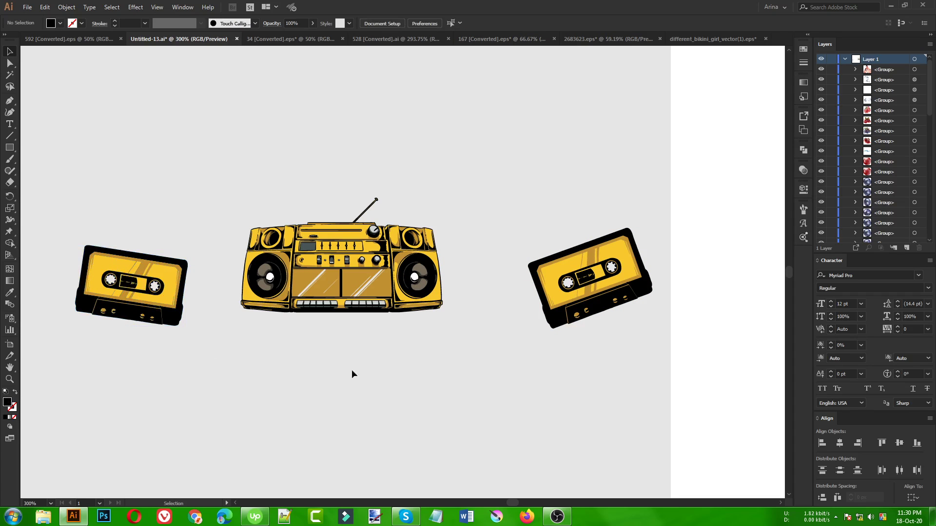
Step: Move both cassettes off the grey rectangle onto the white artboard area to its right, one above the other
{"action": "scroll", "coordinate": [308, 307], "scroll_direction": "down", "scroll_amount": 1}
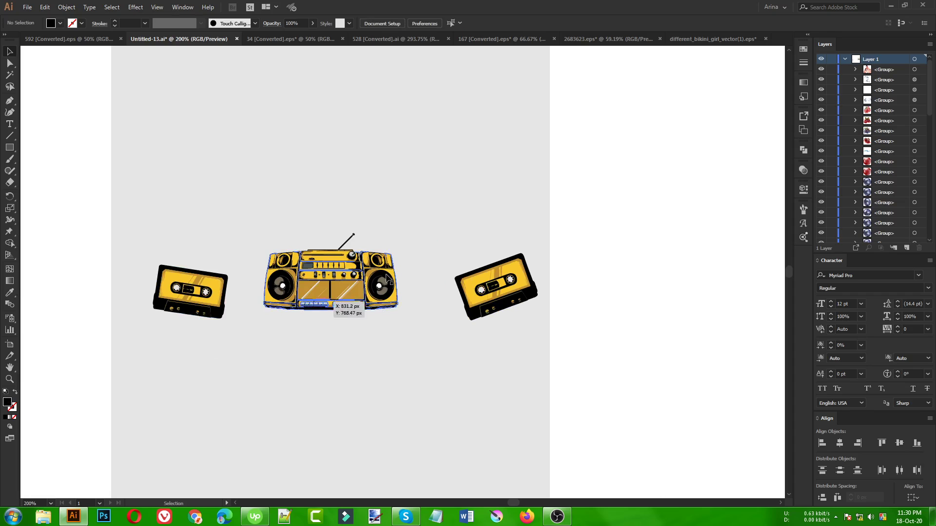
{"action": "left_click_drag", "start_coordinate": [209, 287], "coordinate": [640, 404]}
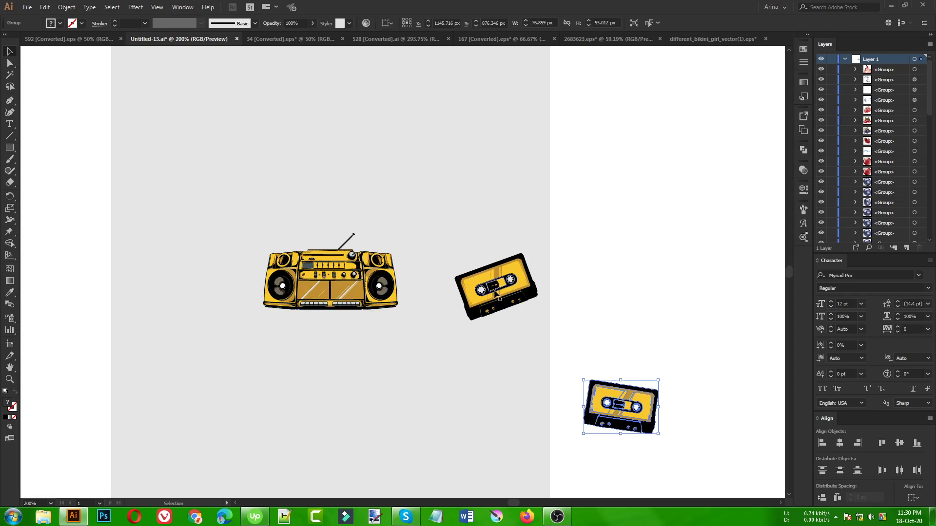
{"action": "left_click_drag", "start_coordinate": [495, 292], "coordinate": [615, 301]}
{"action": "left_click", "coordinate": [441, 358]}
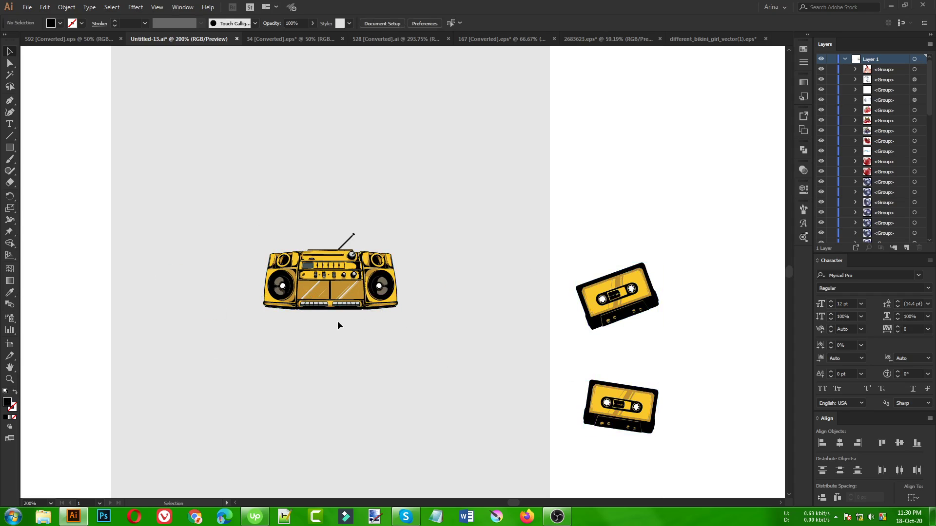
Step: Isolate the figures group and delete the black-haired and blonde figures, keeping the purple-haired one on the block
{"action": "scroll", "coordinate": [338, 325], "scroll_direction": "down", "scroll_amount": 1}
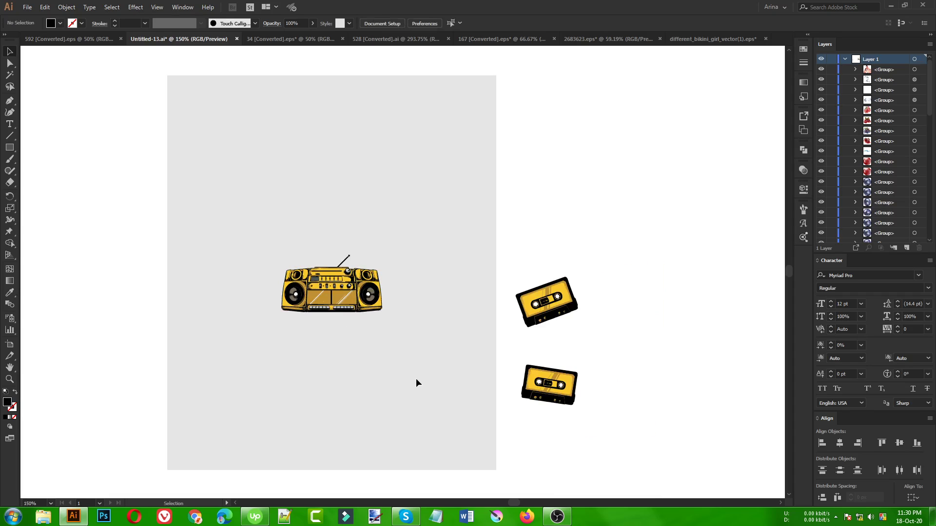
{"action": "scroll", "coordinate": [434, 320], "scroll_direction": "down", "scroll_amount": 1}
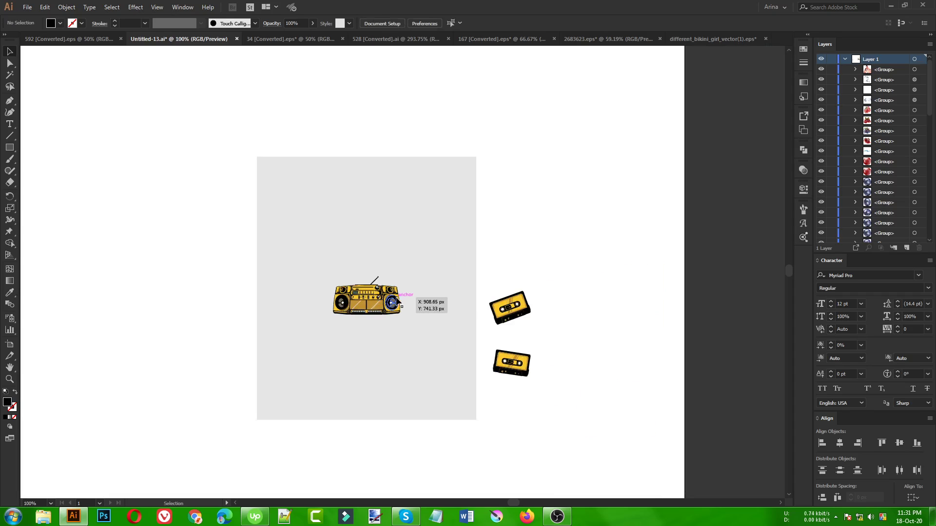
{"action": "scroll", "coordinate": [411, 298], "scroll_direction": "down", "scroll_amount": 1}
{"action": "scroll", "coordinate": [411, 298], "scroll_direction": "down", "scroll_amount": 1}
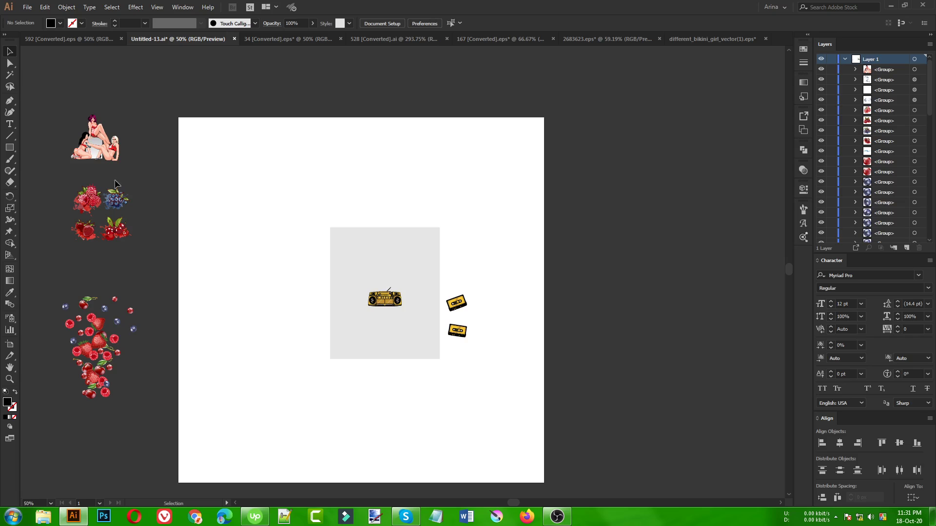
{"action": "scroll", "coordinate": [62, 124], "scroll_direction": "up", "scroll_amount": 2}
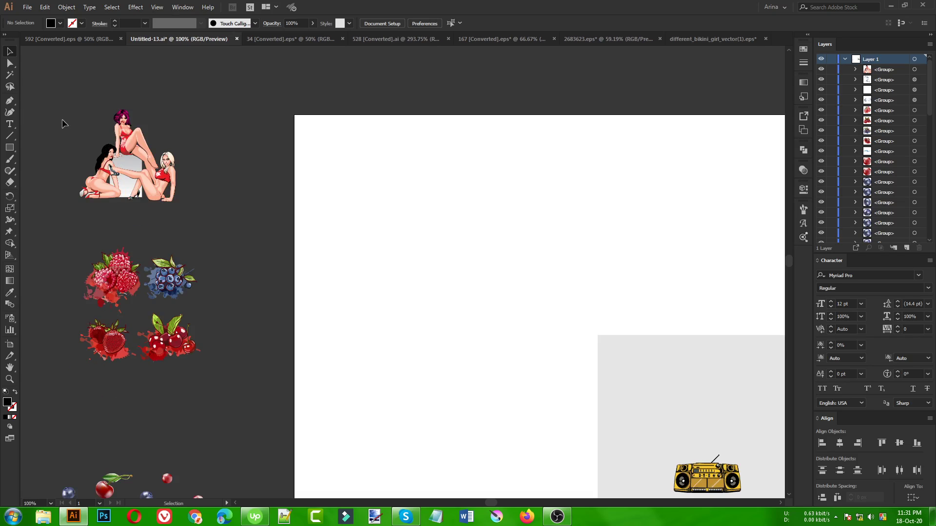
{"action": "left_click", "coordinate": [92, 180]}
{"action": "double_click", "coordinate": [92, 180]}
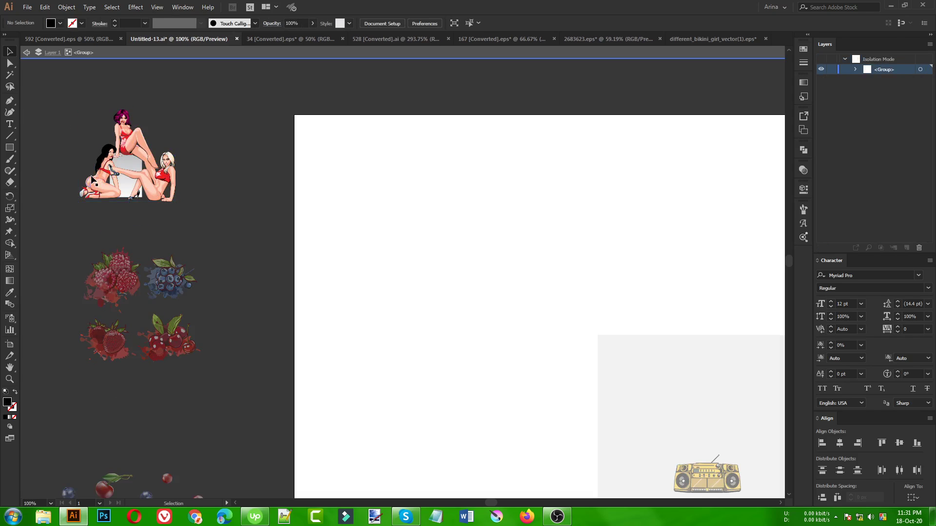
{"action": "key", "text": "Delete"}
{"action": "left_click", "coordinate": [169, 191]}
{"action": "key", "text": "Delete"}
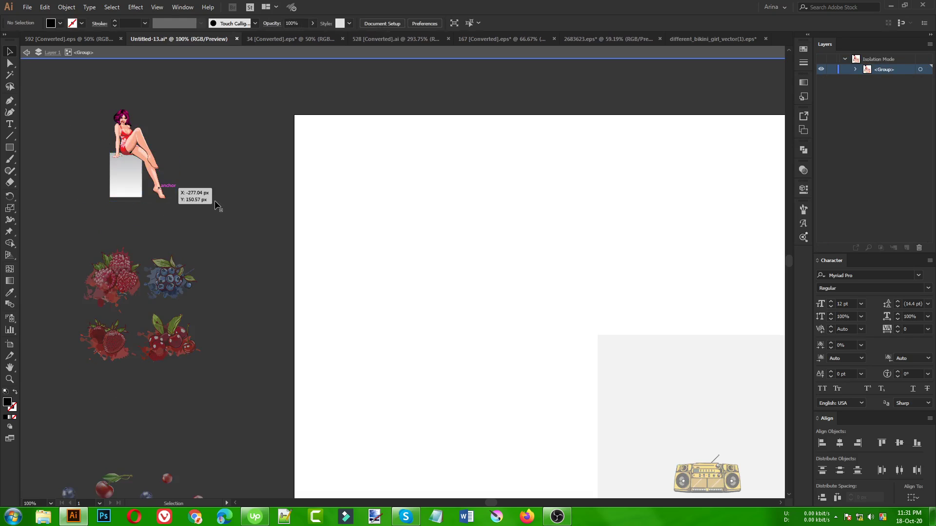
Step: Exit the group and move the remaining figure with its block onto the white artboard, above and left of the grey rectangle
{"action": "left_click", "coordinate": [136, 195]}
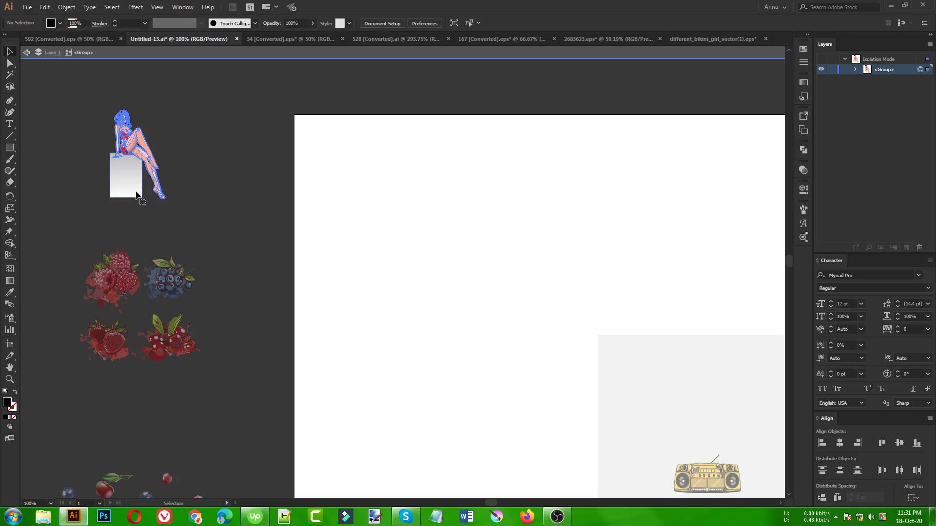
{"action": "double_click", "coordinate": [219, 193]}
{"action": "left_click_drag", "start_coordinate": [125, 187], "coordinate": [494, 355]}
{"action": "scroll", "coordinate": [575, 356], "scroll_direction": "up", "scroll_amount": 1}
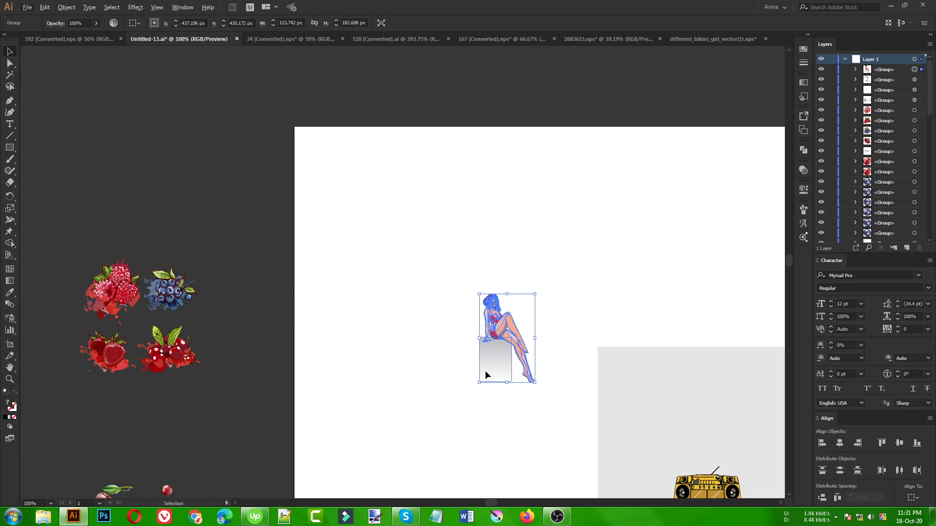
{"action": "left_click", "coordinate": [527, 412]}
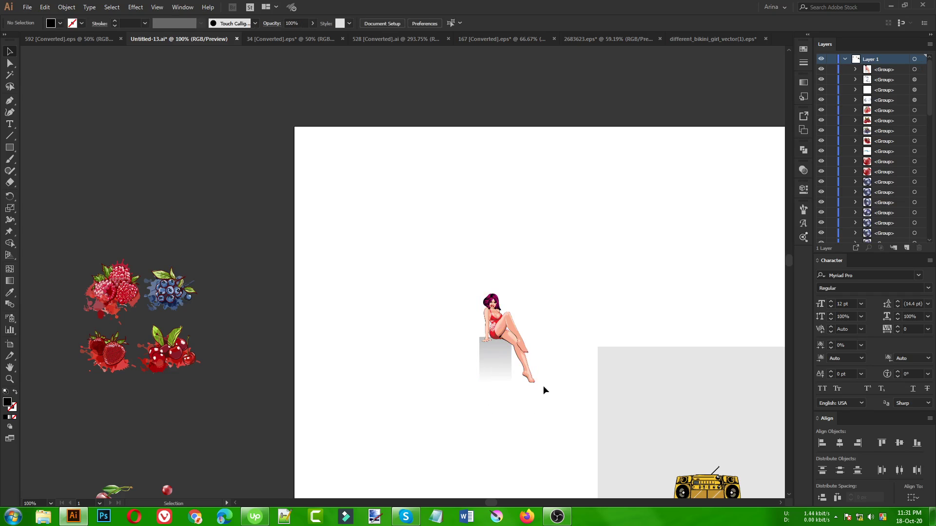
Step: Delete the gradient block beneath the seated figure from within its group, and leave isolation mode
{"action": "double_click", "coordinate": [486, 368]}
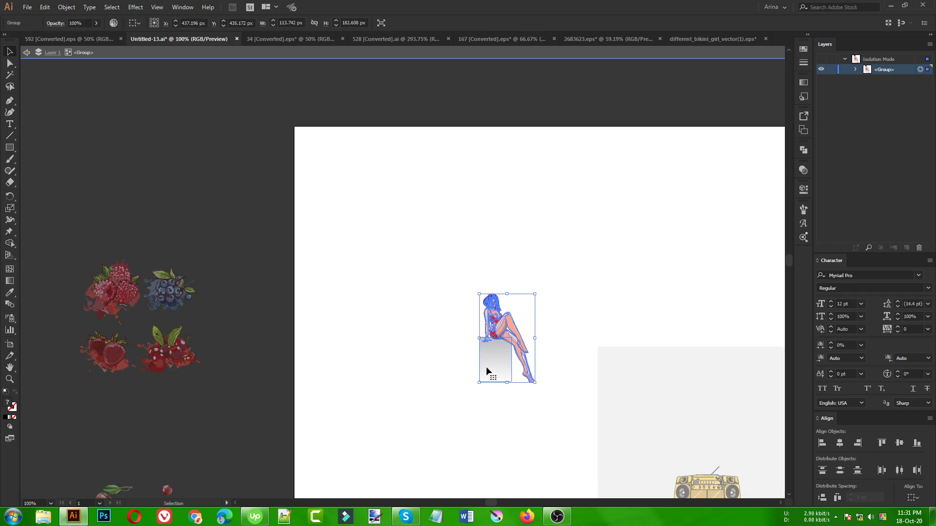
{"action": "left_click", "coordinate": [489, 366]}
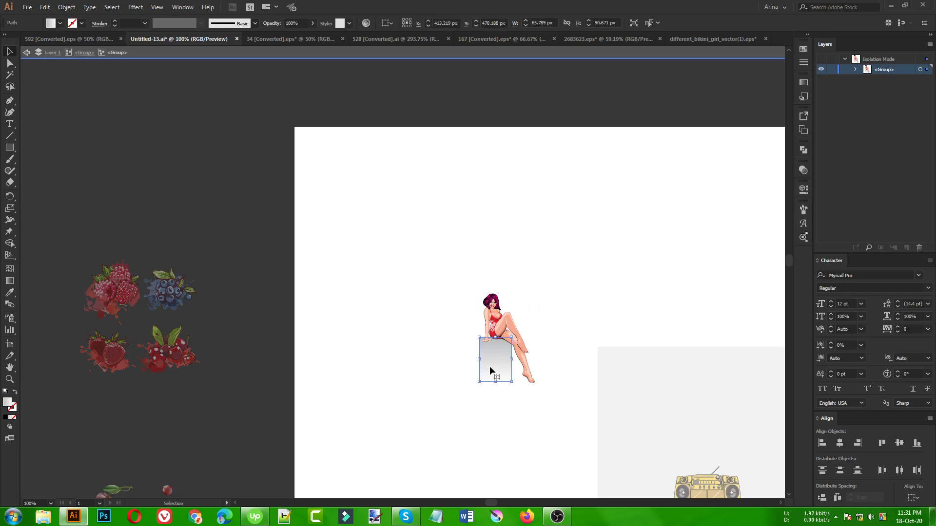
{"action": "key", "text": "Delete"}
{"action": "left_click_drag", "start_coordinate": [502, 397], "coordinate": [467, 366]}
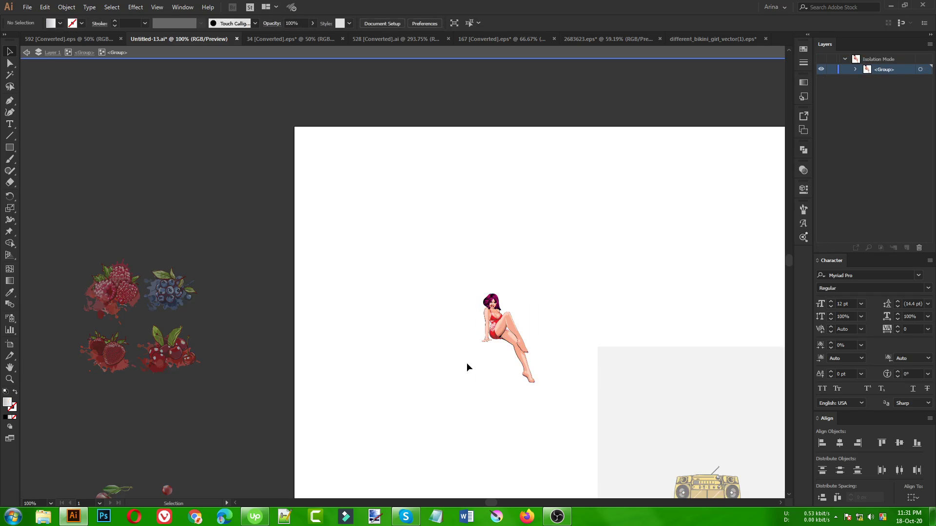
{"action": "double_click", "coordinate": [466, 366]}
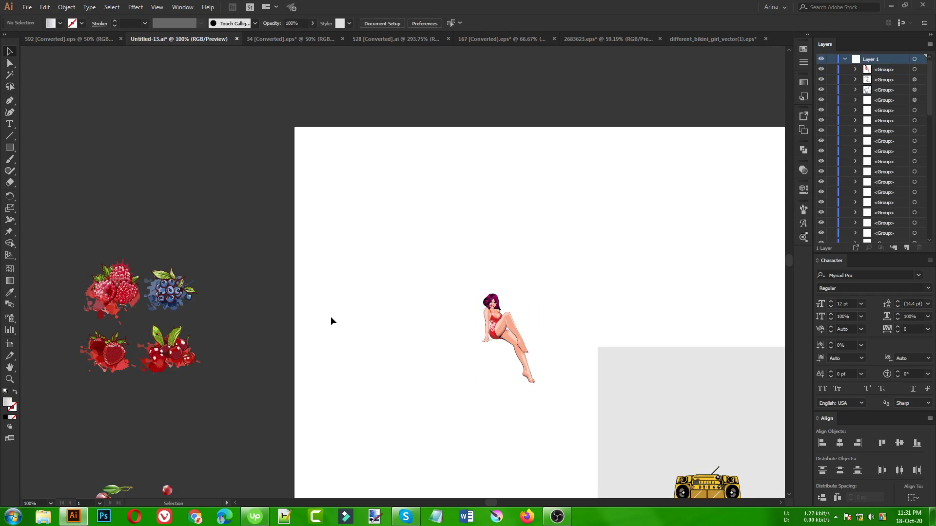
Step: Place the figure on the boombox and shift it slightly up and left so it sits on the top edge
{"action": "key", "text": "ctrl+minus"}
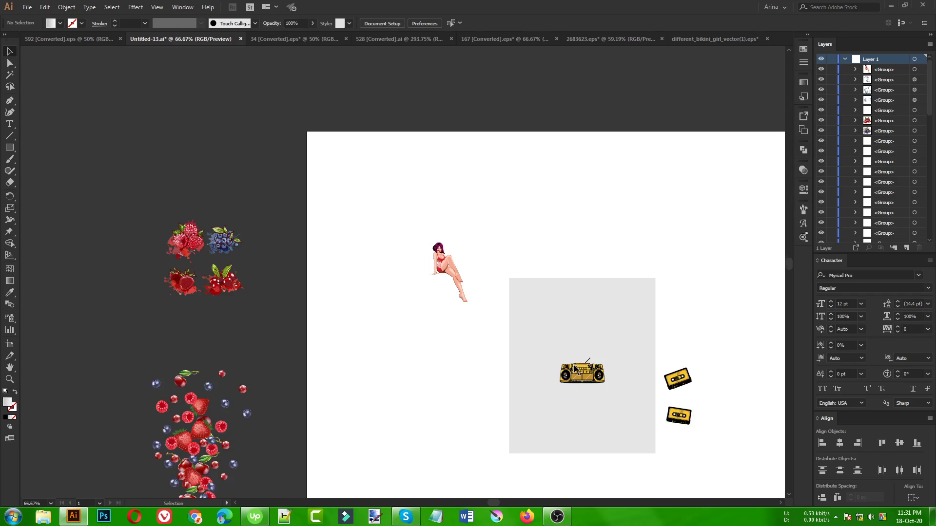
{"action": "left_click_drag", "start_coordinate": [449, 269], "coordinate": [588, 363]}
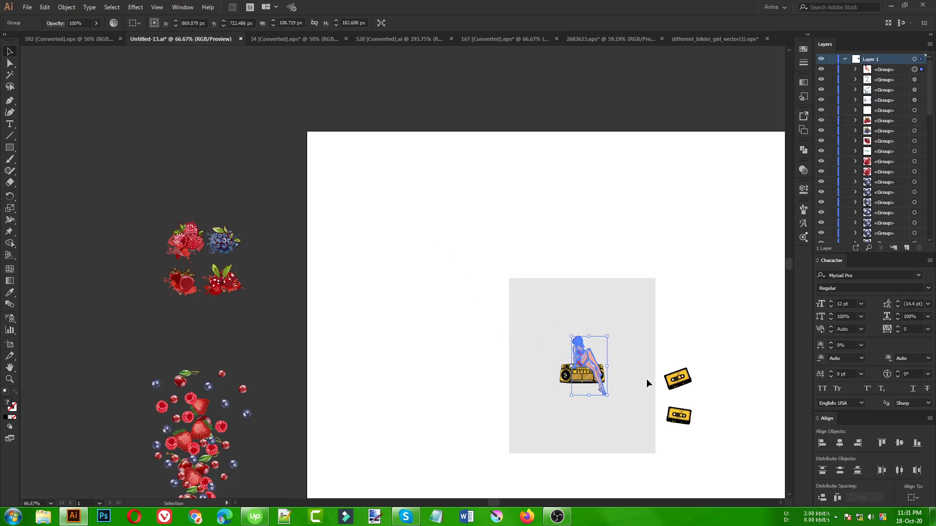
{"action": "scroll", "coordinate": [636, 373], "scroll_direction": "up", "scroll_amount": 4}
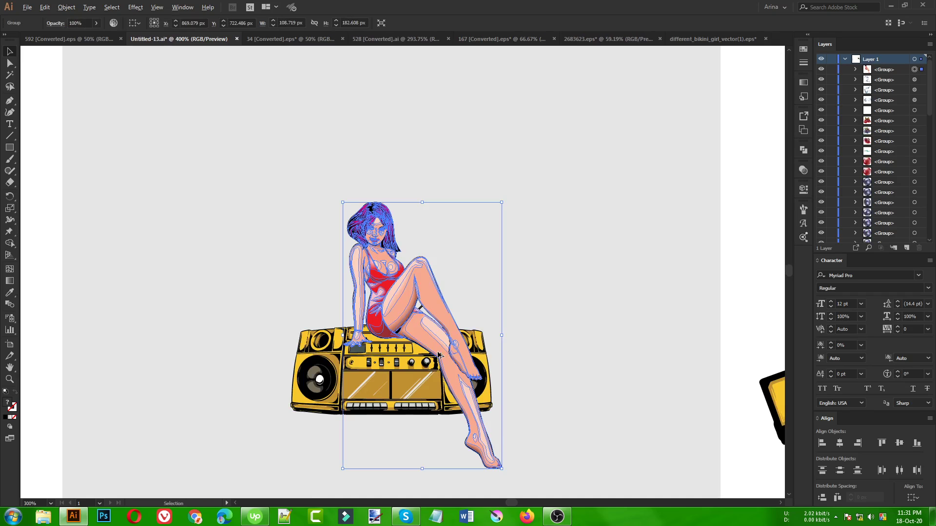
{"action": "scroll", "coordinate": [439, 355], "scroll_direction": "up", "scroll_amount": 1}
{"action": "left_click", "coordinate": [616, 343]}
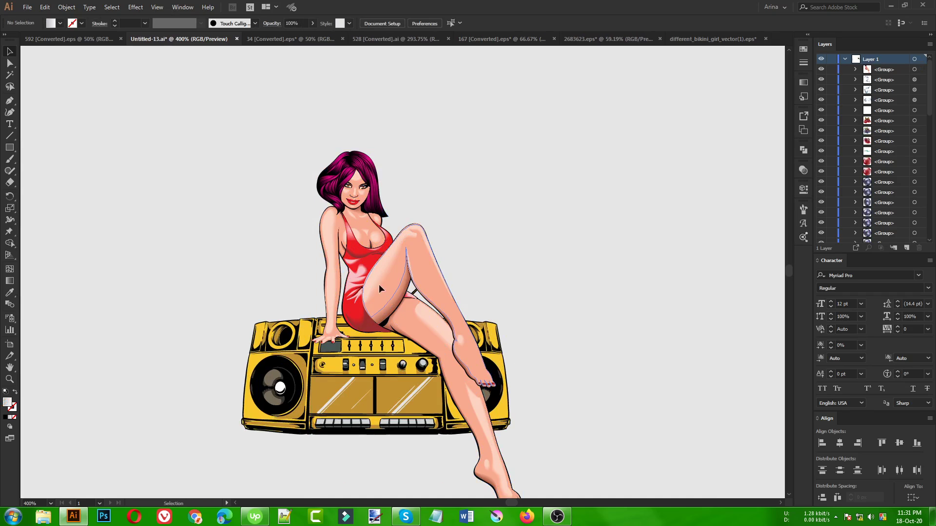
{"action": "left_click_drag", "start_coordinate": [379, 284], "coordinate": [372, 271]}
{"action": "left_click", "coordinate": [495, 273]}
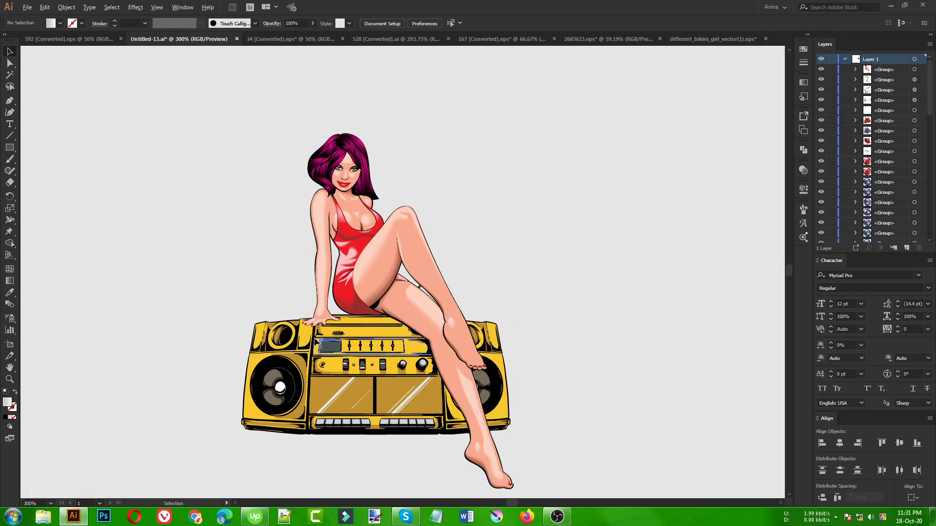
Step: Try horizontally centre-aligning the figure and the boombox, and undo the alignment
{"action": "scroll", "coordinate": [317, 343], "scroll_direction": "down", "scroll_amount": 1}
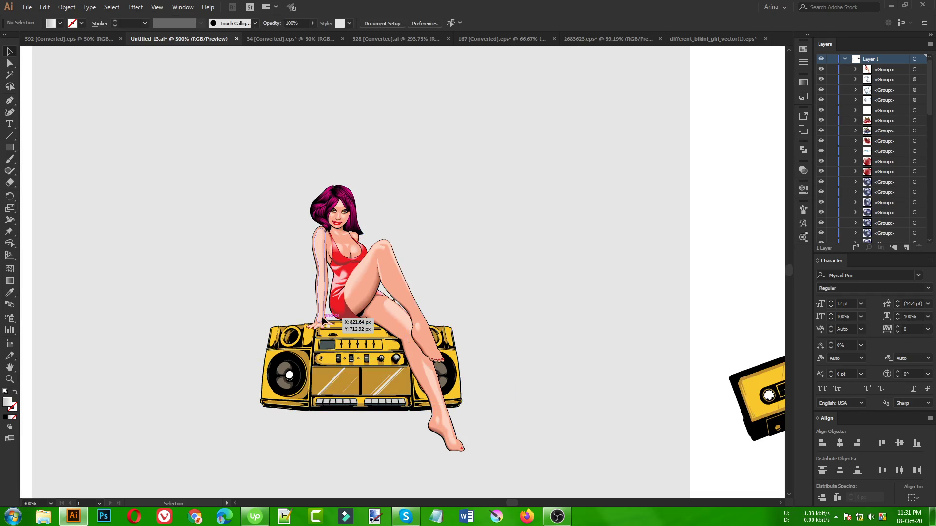
{"action": "scroll", "coordinate": [256, 306], "scroll_direction": "down", "scroll_amount": 1}
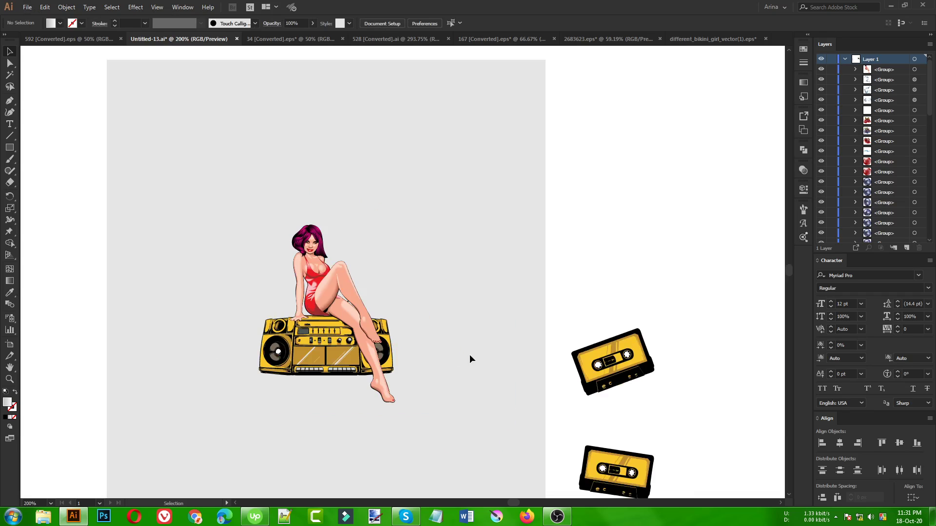
{"action": "left_click_drag", "start_coordinate": [236, 253], "coordinate": [460, 430]}
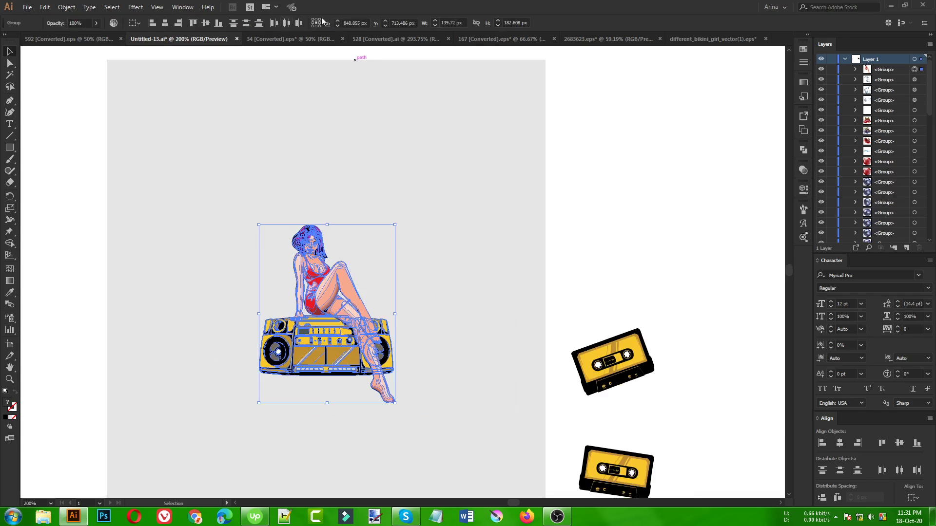
{"action": "left_click", "coordinate": [165, 22]}
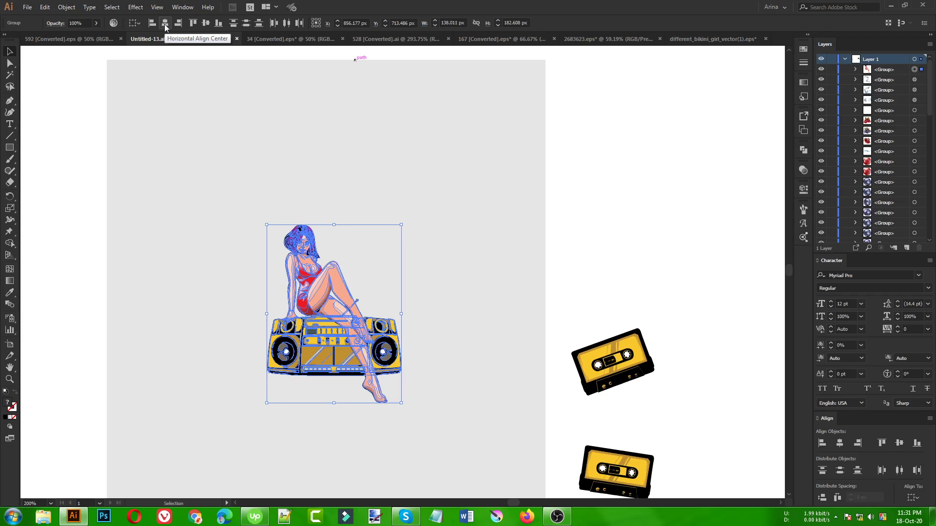
{"action": "key", "text": "ctrl+z"}
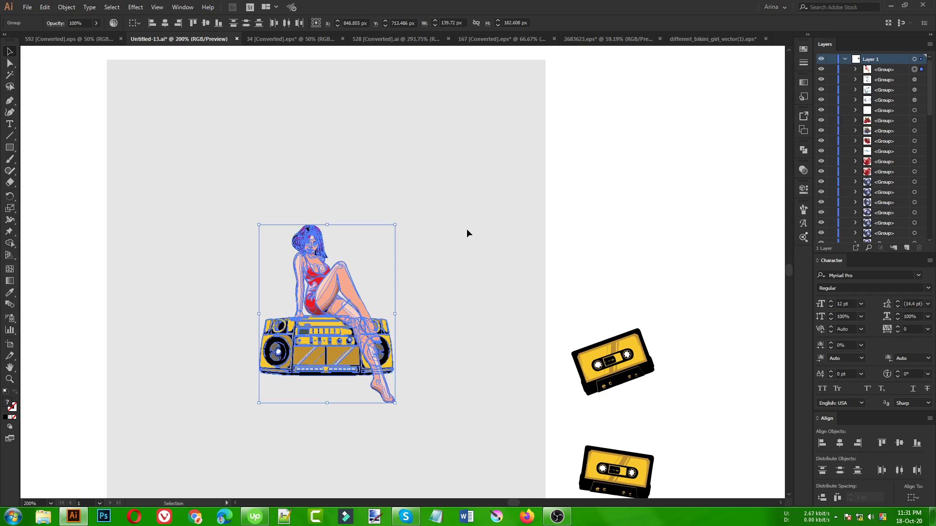
{"action": "left_click", "coordinate": [466, 229]}
Step: Nudge the figure slightly to the left on the boombox in small increments
{"action": "left_click", "coordinate": [338, 276]}
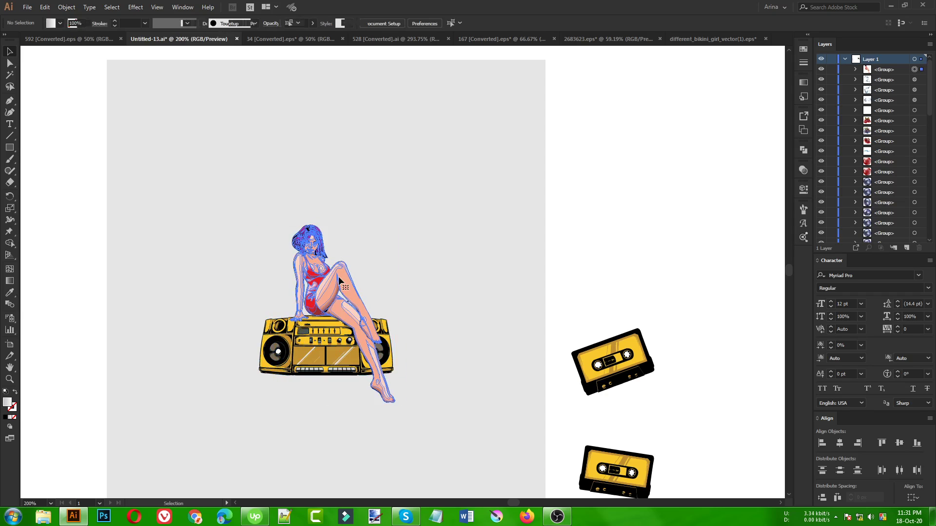
{"action": "key", "text": "Left"}
{"action": "key", "text": "Left"}
{"action": "key", "text": "Left"}
{"action": "key", "text": "Left"}
{"action": "key", "text": "Left"}
{"action": "key", "text": "Left"}
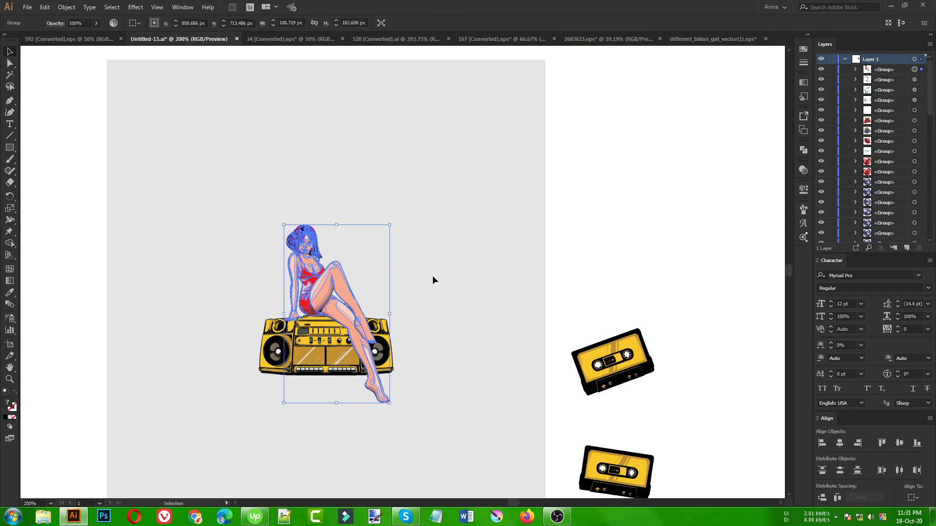
{"action": "left_click", "coordinate": [433, 277]}
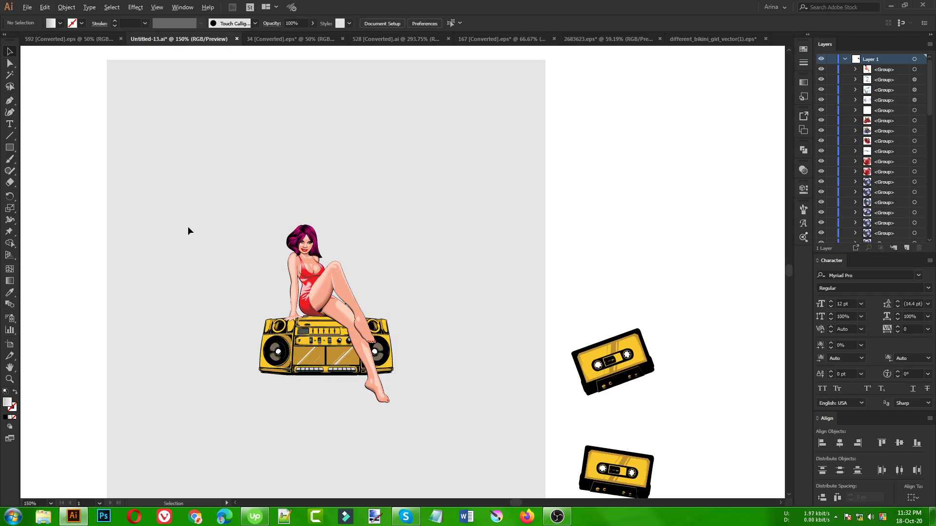
{"action": "scroll", "coordinate": [189, 226], "scroll_direction": "down", "scroll_amount": 1}
{"action": "scroll", "coordinate": [356, 252], "scroll_direction": "down", "scroll_amount": 1}
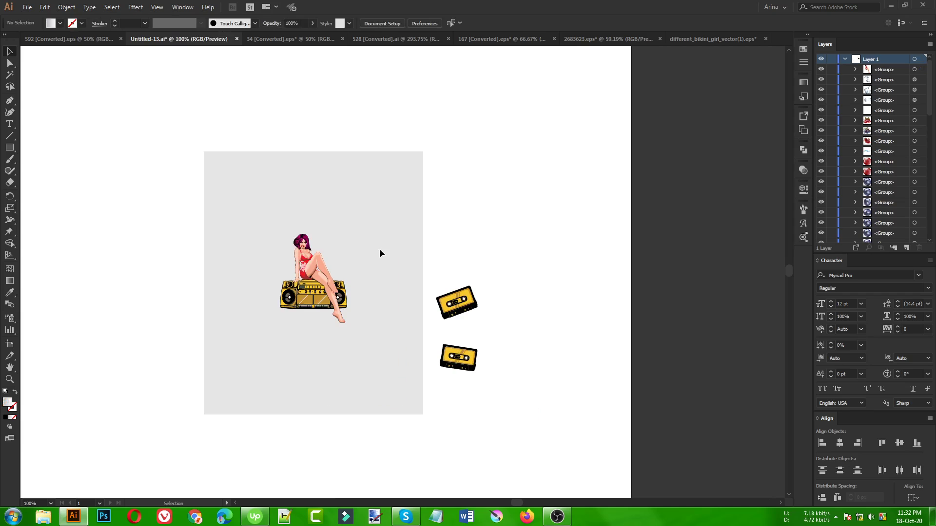
Step: Move the four splashed fruit clusters together onto the artboard, just below the grey rectangle
{"action": "scroll", "coordinate": [379, 248], "scroll_direction": "down", "scroll_amount": 1}
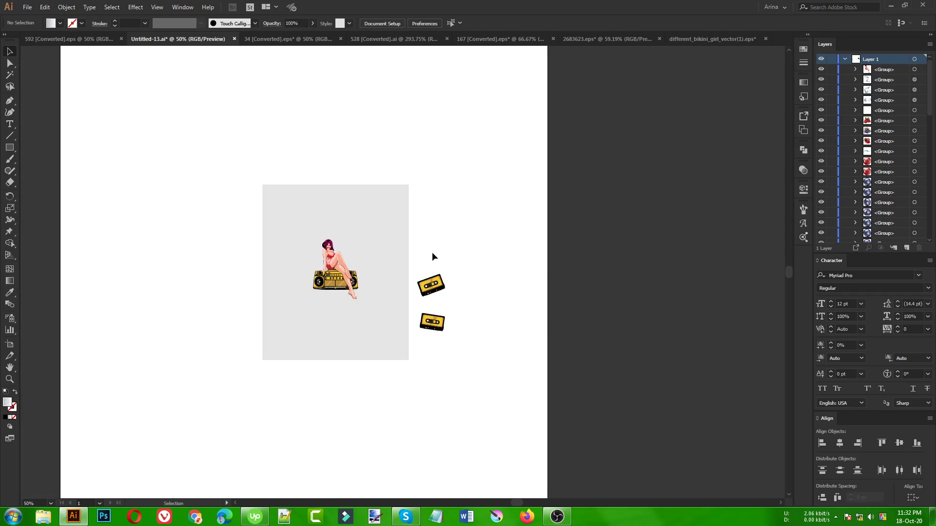
{"action": "scroll", "coordinate": [432, 252], "scroll_direction": "down", "scroll_amount": 1}
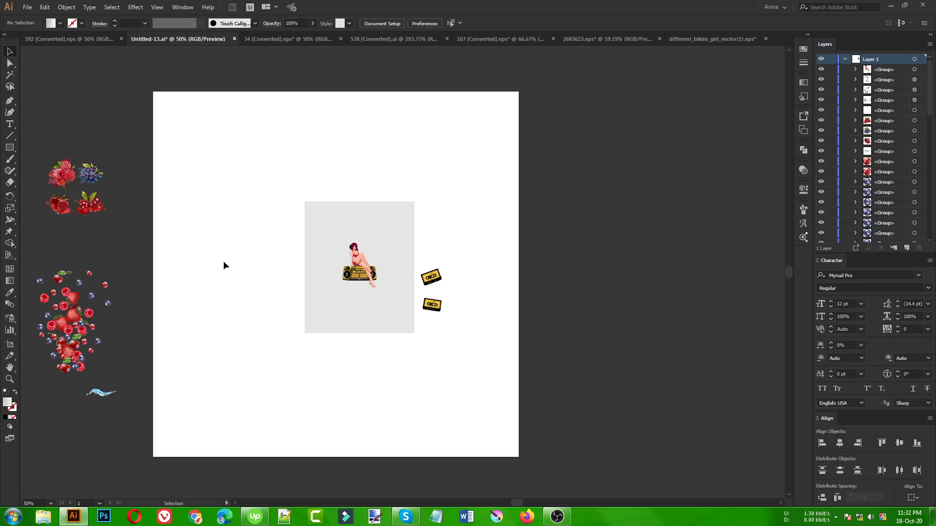
{"action": "left_click_drag", "start_coordinate": [34, 149], "coordinate": [135, 238]}
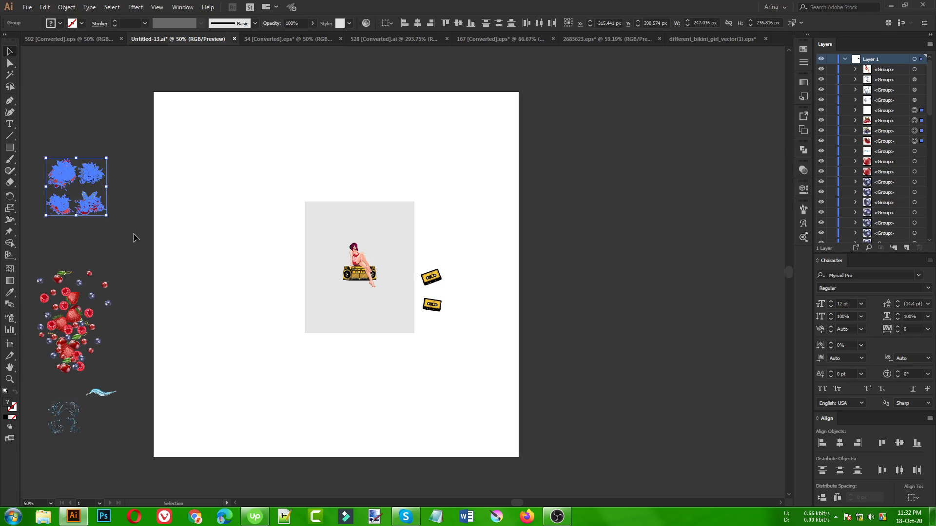
{"action": "left_click_drag", "start_coordinate": [93, 207], "coordinate": [417, 364]}
{"action": "left_click", "coordinate": [385, 281]}
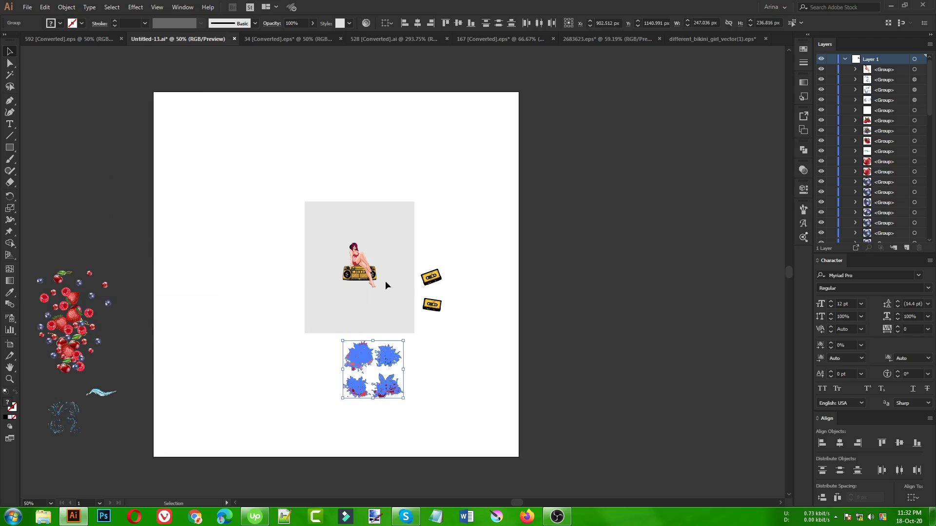
Step: Enlarge the figure and boombox together to about 299 × 395 px and position them in the middle of the grey rectangle
{"action": "scroll", "coordinate": [385, 281], "scroll_direction": "up", "scroll_amount": 1}
{"action": "scroll", "coordinate": [384, 280], "scroll_direction": "up", "scroll_amount": 1}
{"action": "left_click_drag", "start_coordinate": [268, 192], "coordinate": [402, 306]}
{"action": "left_click_drag", "start_coordinate": [335, 296], "coordinate": [348, 348]}
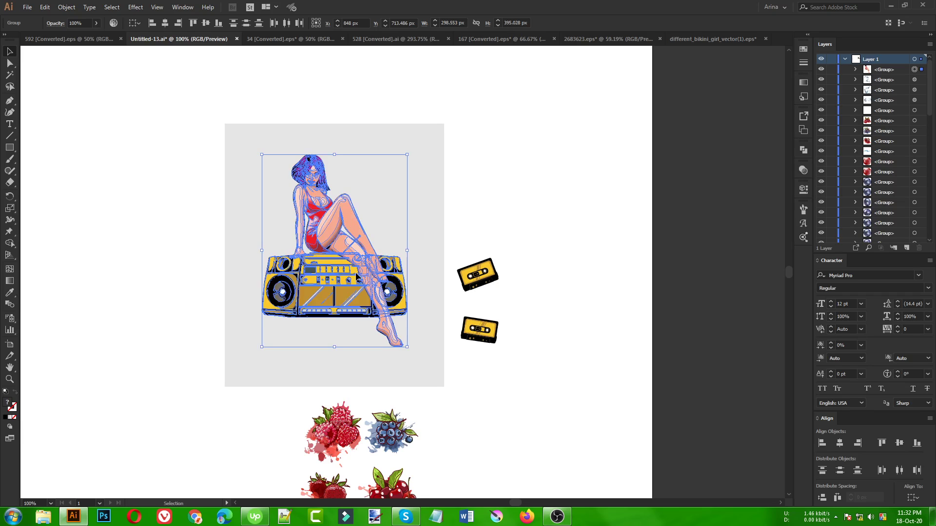
{"action": "left_click_drag", "start_coordinate": [355, 272], "coordinate": [356, 276]}
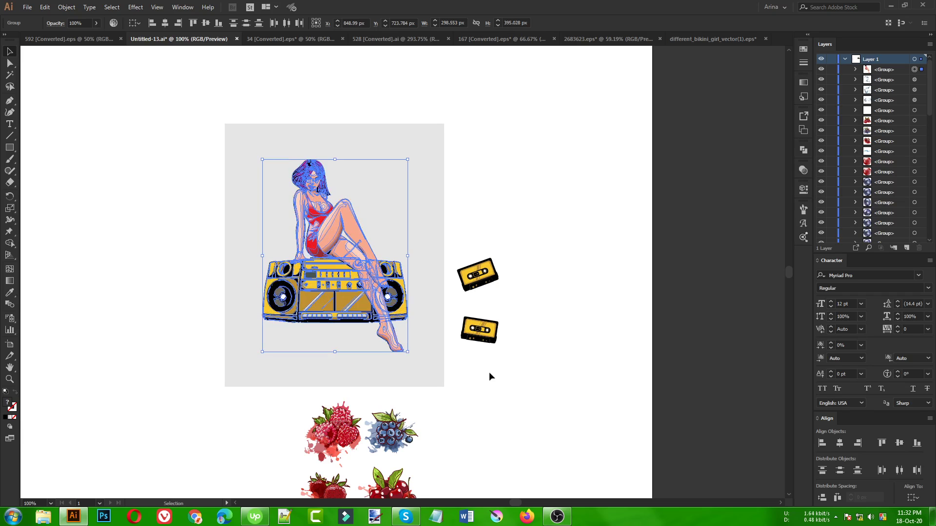
{"action": "left_click", "coordinate": [490, 372]}
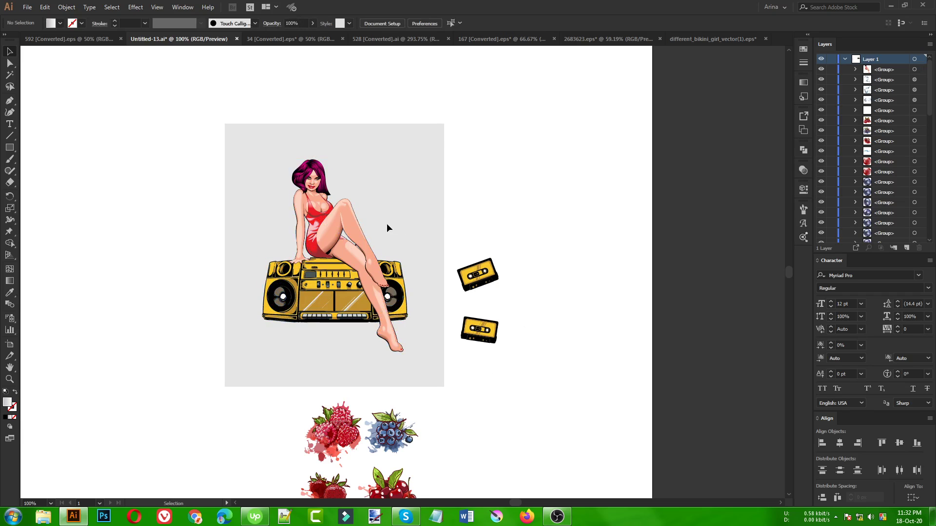
Step: Place the raspberry cluster behind the figure's supporting arm and the blueberry cluster behind her lower legs, just above the boombox
{"action": "left_click", "coordinate": [347, 425]}
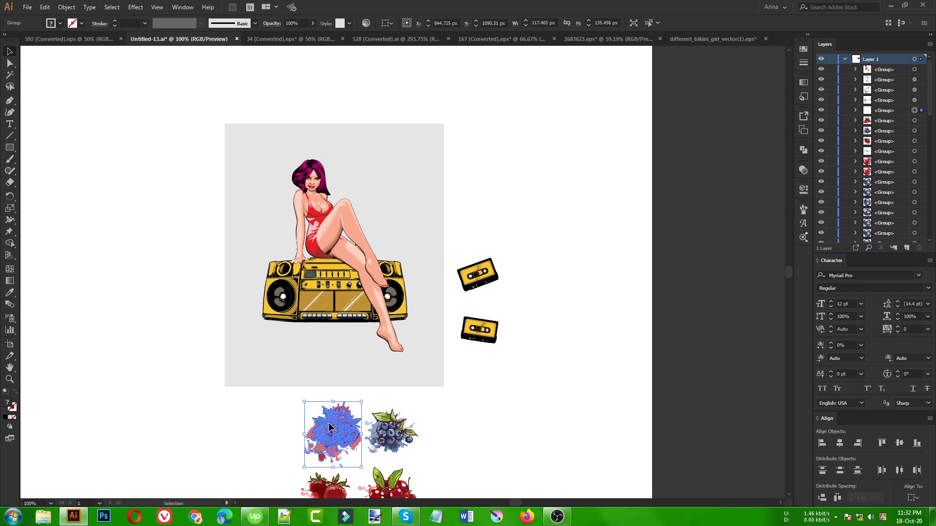
{"action": "left_click_drag", "start_coordinate": [329, 427], "coordinate": [285, 239]}
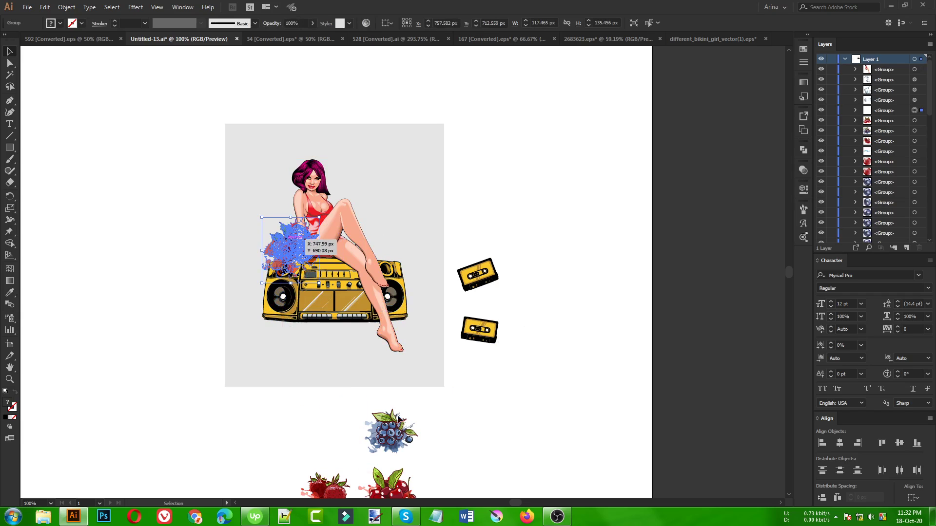
{"action": "left_click_drag", "start_coordinate": [375, 235], "coordinate": [411, 214]}
{"action": "scroll", "coordinate": [373, 250], "scroll_direction": "down", "scroll_amount": 1}
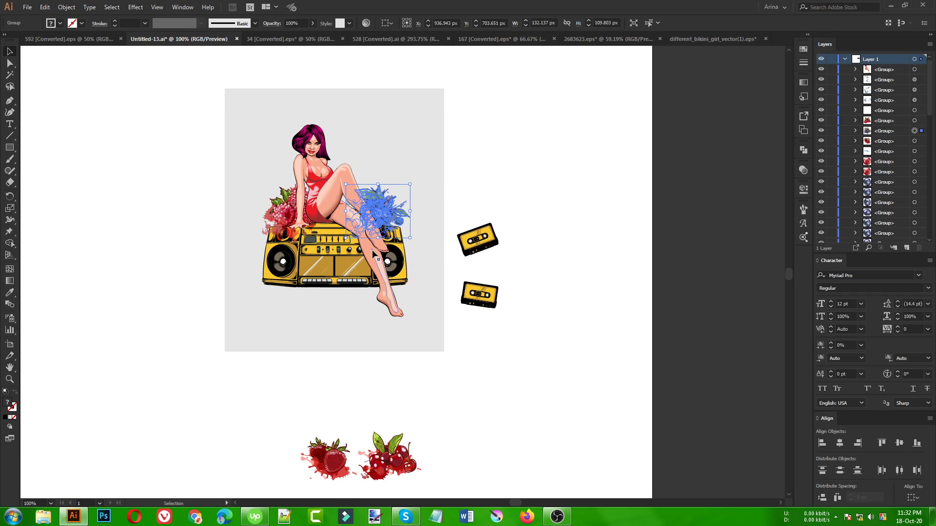
Step: Place the strawberry cluster above the blueberries behind the raised knee, and the cherry cluster beside the figure's head and shoulder
{"action": "left_click_drag", "start_coordinate": [330, 478], "coordinate": [362, 189]}
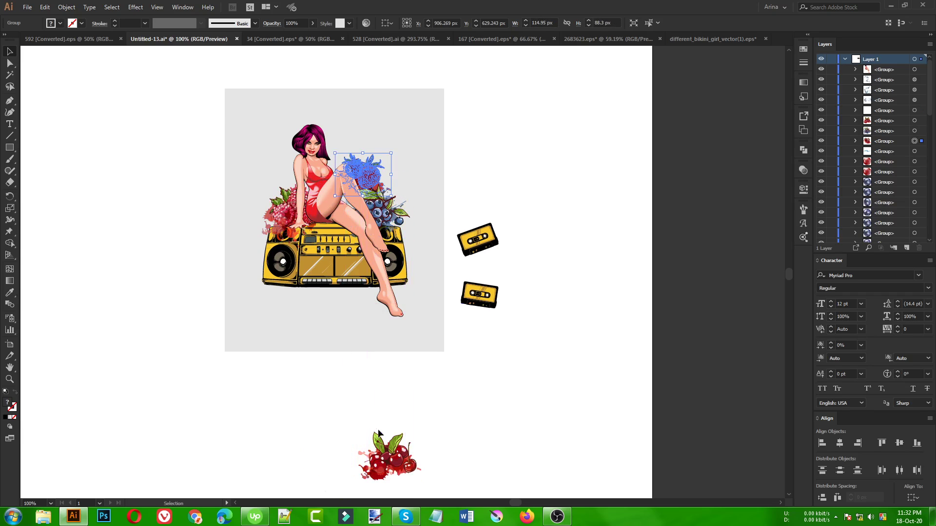
{"action": "left_click_drag", "start_coordinate": [388, 456], "coordinate": [341, 151]}
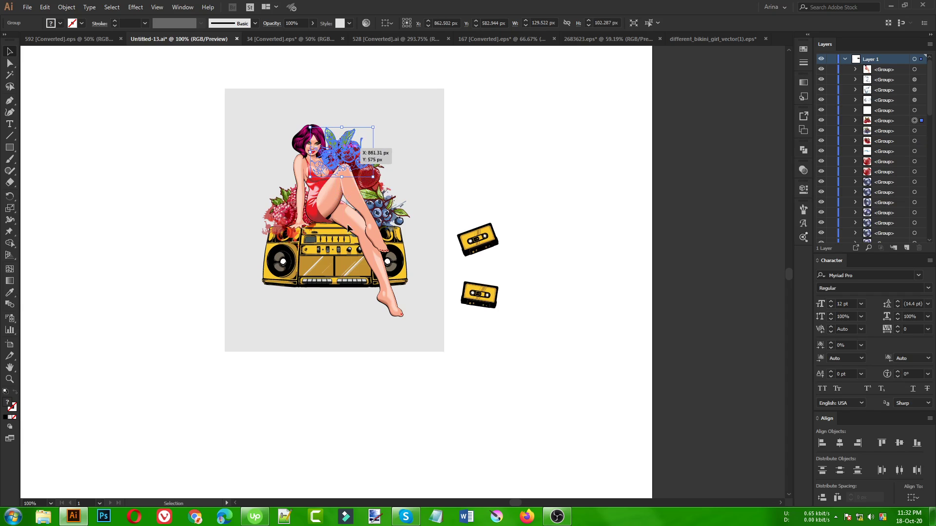
{"action": "left_click", "coordinate": [368, 306]}
Step: Group the figure and the boombox together
{"action": "scroll", "coordinate": [349, 115], "scroll_direction": "up", "scroll_amount": 1}
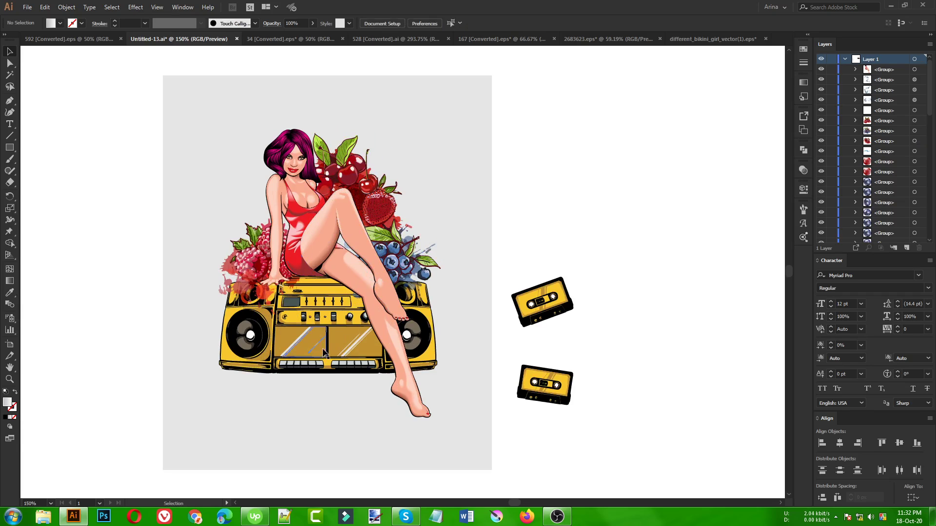
{"action": "left_click", "coordinate": [257, 264]}
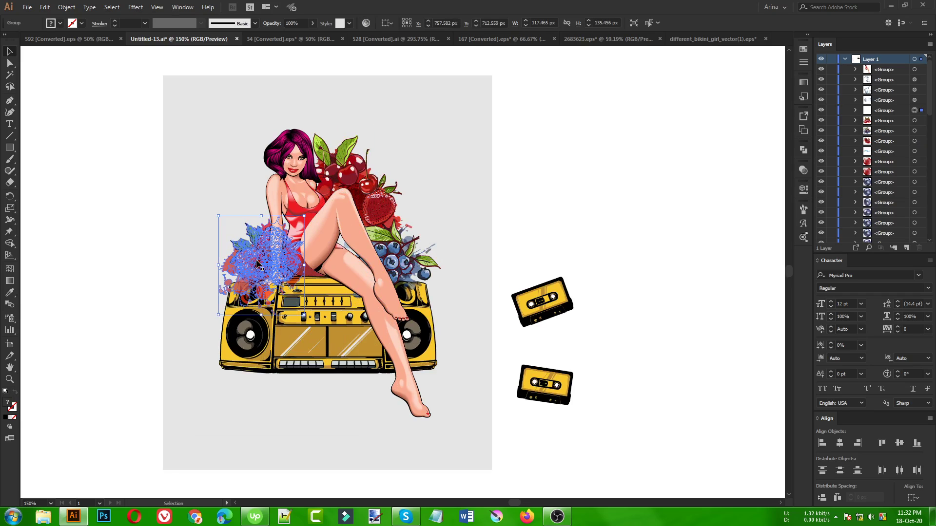
{"action": "left_click", "coordinate": [346, 321]}
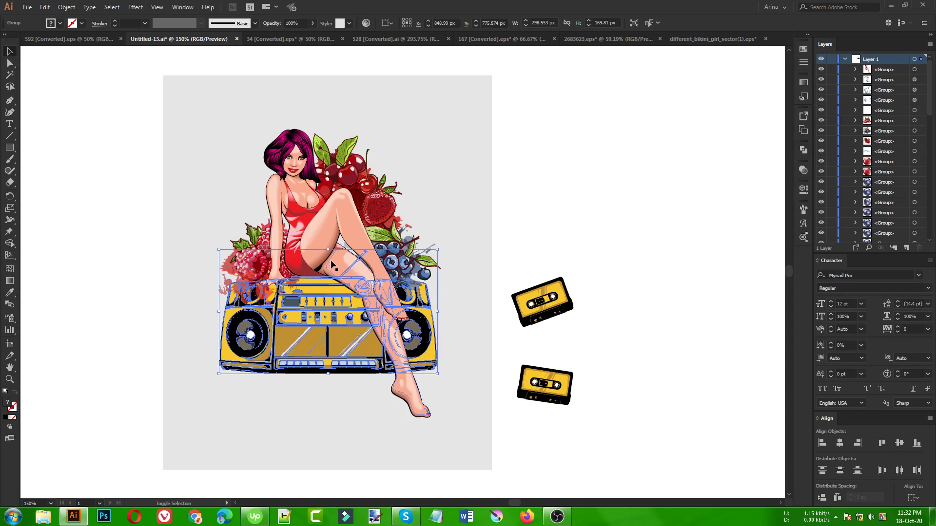
{"action": "left_click", "coordinate": [331, 264], "text": "shift"}
{"action": "right_click", "coordinate": [331, 261]}
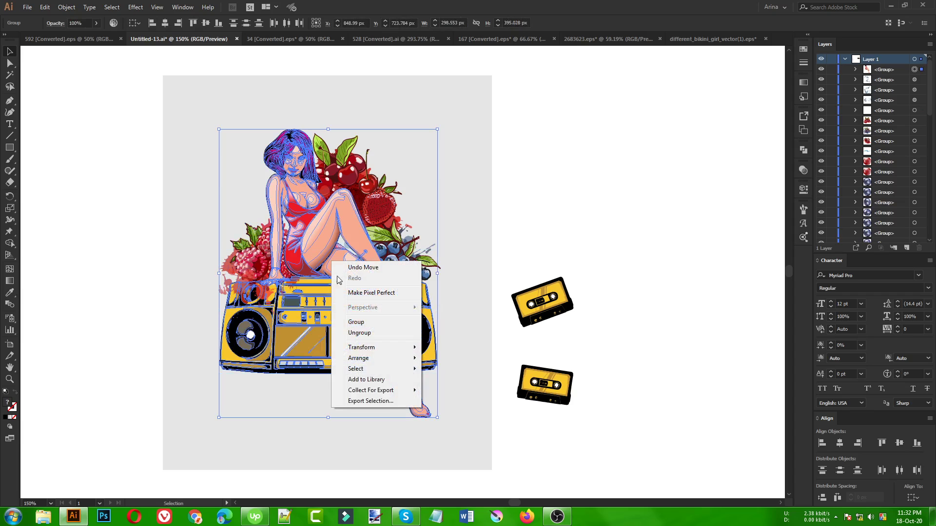
{"action": "left_click", "coordinate": [359, 322]}
Step: Try deleting the figure and boombox artwork with Direct Selection, and undo the deletion
{"action": "key", "text": "a"}
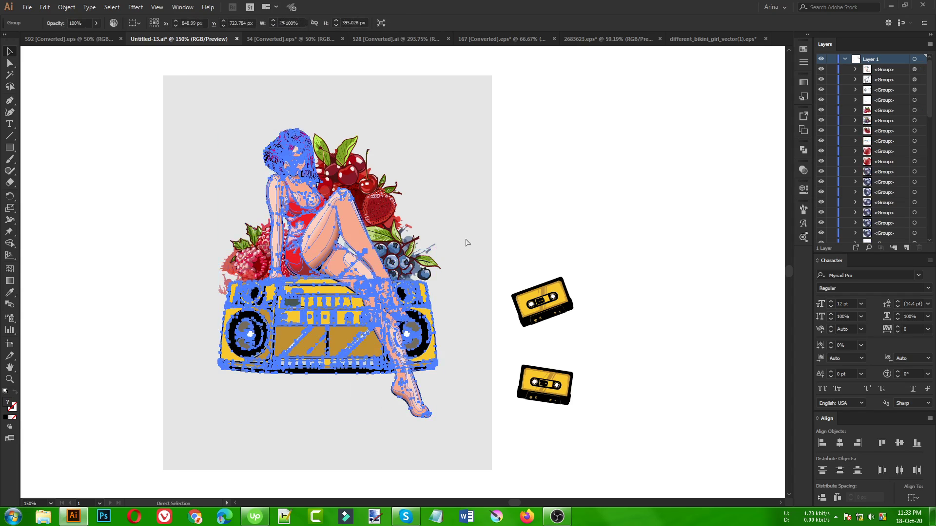
{"action": "key", "text": "Delete"}
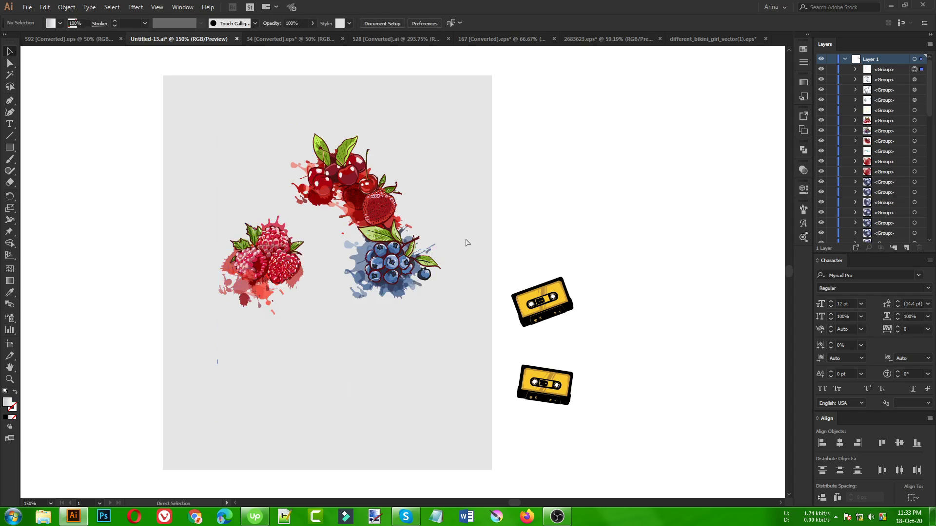
{"action": "key", "text": "v"}
{"action": "key", "text": "ctrl+z"}
{"action": "left_click", "coordinate": [465, 238]}
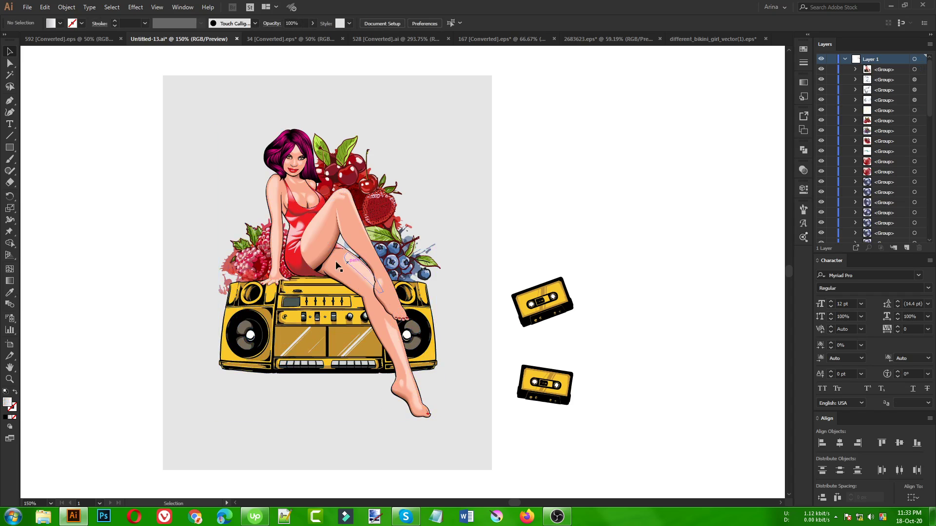
Step: Place copies of the raspberry, blueberry and strawberry clusters in a row along the boombox's lower edge, behind it
{"action": "left_click", "coordinate": [262, 263]}
{"action": "left_click_drag", "start_coordinate": [262, 262], "coordinate": [260, 380]}
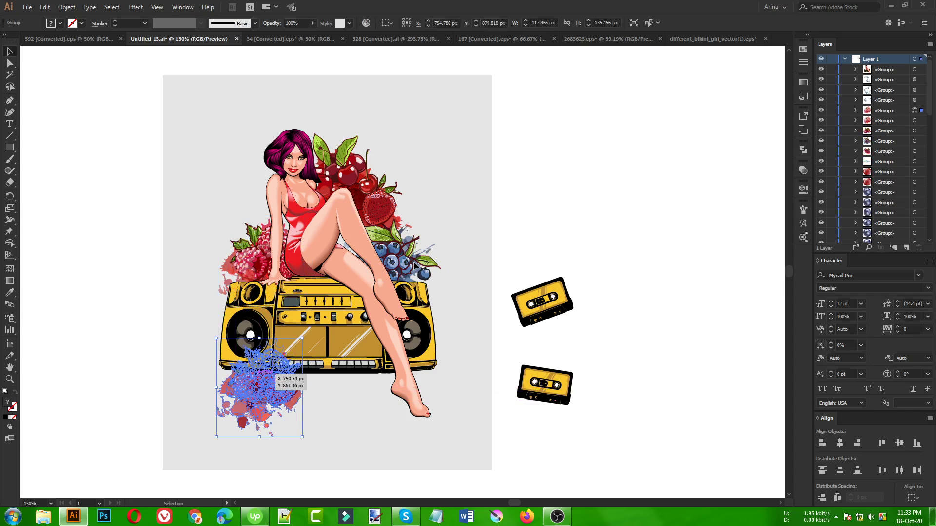
{"action": "left_click_drag", "start_coordinate": [414, 261], "coordinate": [349, 380]}
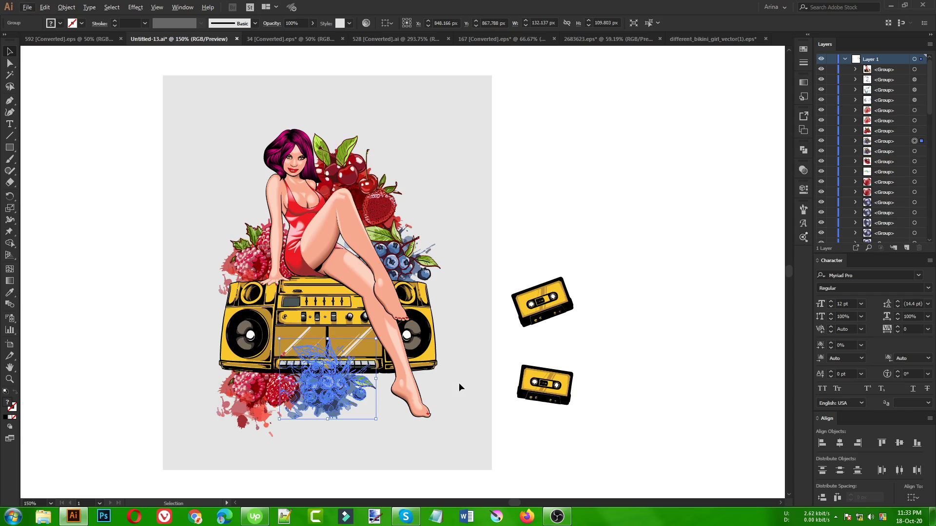
{"action": "left_click", "coordinate": [461, 380]}
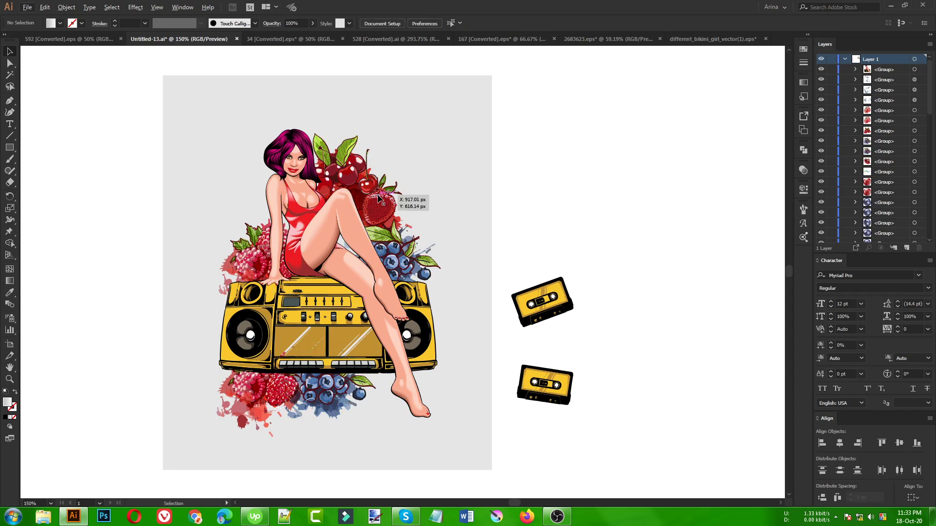
{"action": "left_click_drag", "start_coordinate": [378, 197], "coordinate": [395, 375]}
{"action": "left_click", "coordinate": [475, 385]}
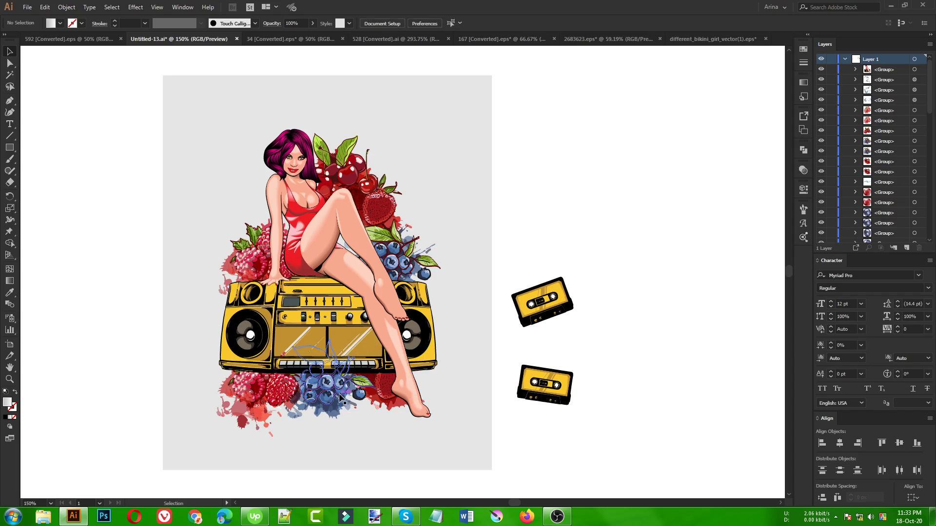
Step: Move the lower blueberry cluster above the raspberries beside the figure's arm, and place copies of it beside the cherries and beneath the boombox
{"action": "left_click_drag", "start_coordinate": [341, 397], "coordinate": [278, 219]}
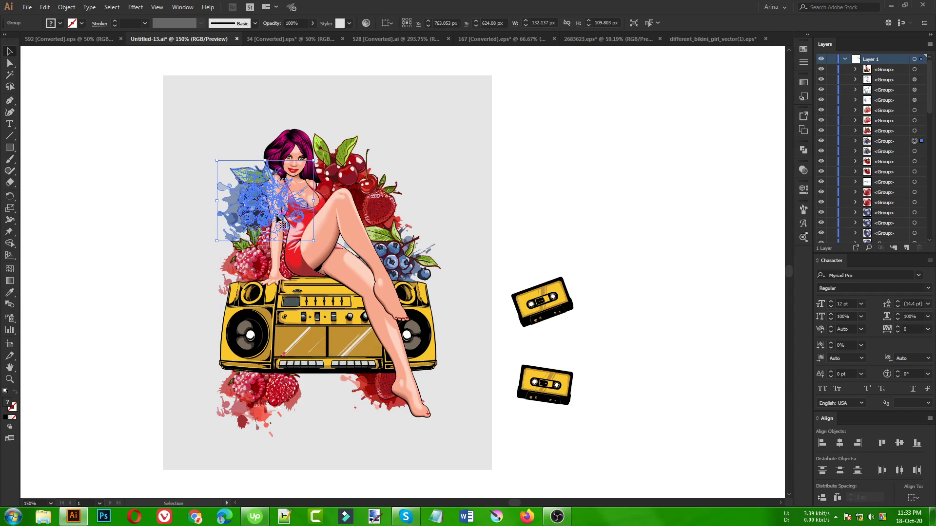
{"action": "left_click_drag", "start_coordinate": [286, 177], "coordinate": [379, 159]}
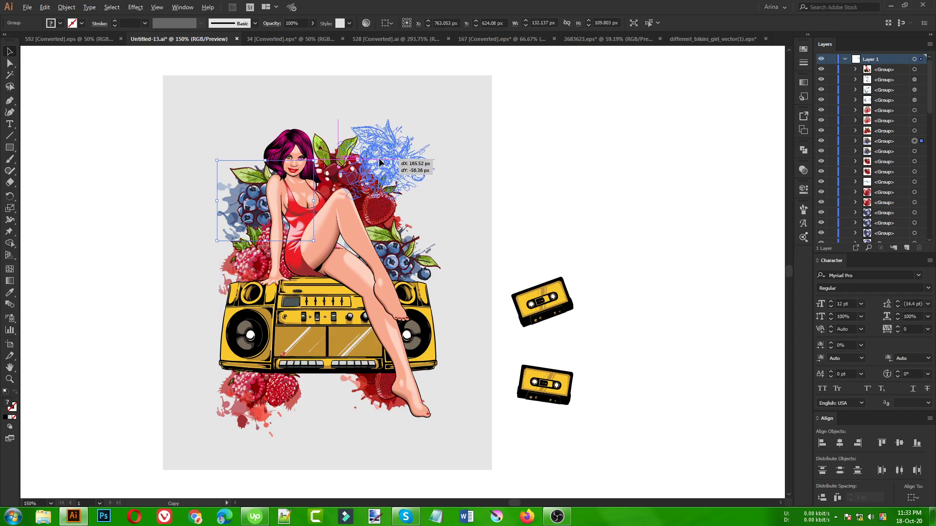
{"action": "left_click", "coordinate": [442, 227]}
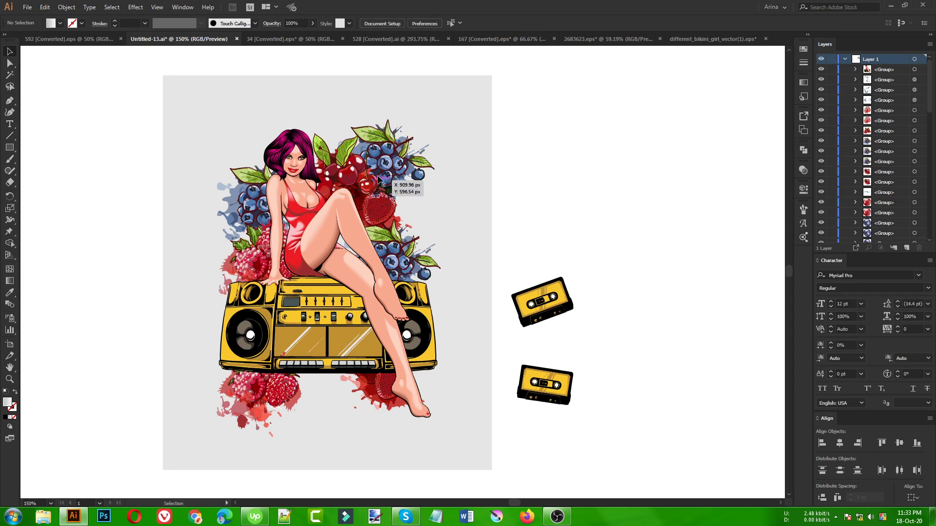
{"action": "left_click_drag", "start_coordinate": [379, 200], "coordinate": [328, 423]}
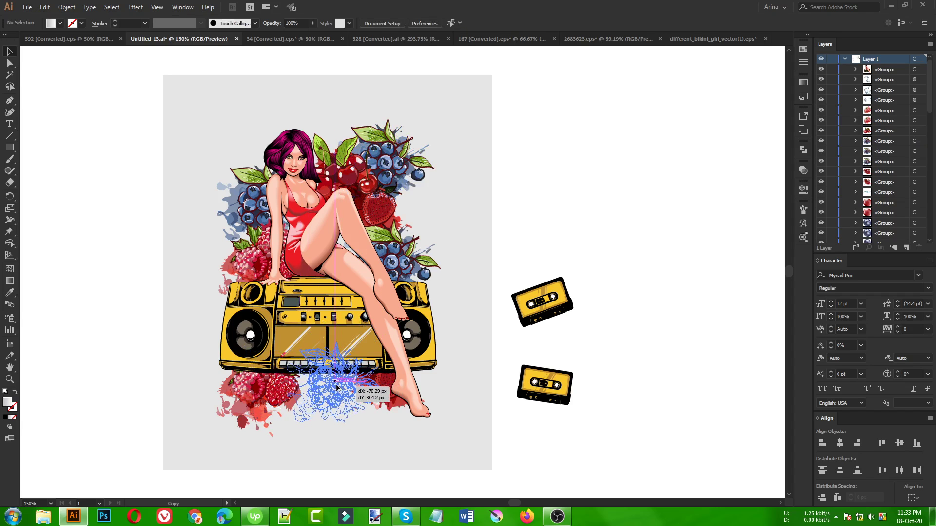
{"action": "left_click", "coordinate": [457, 334]}
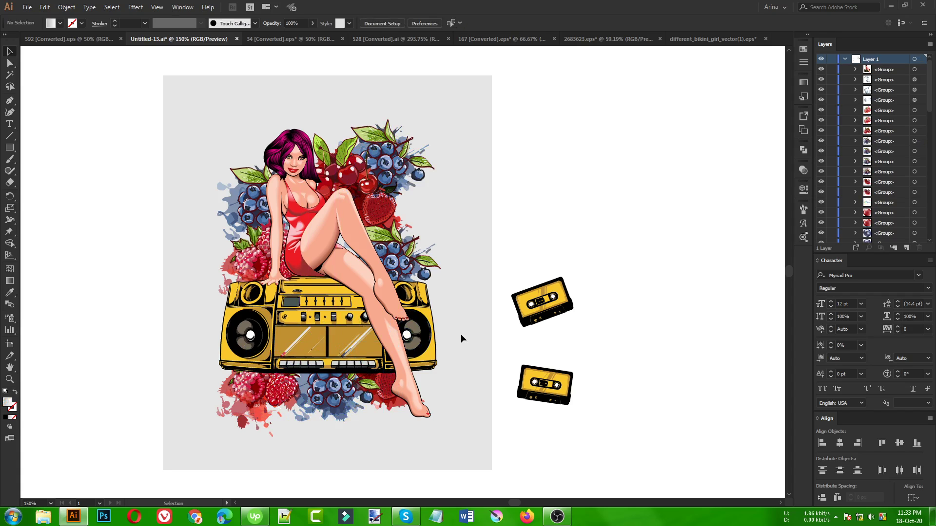
Step: Enlarge the blueberry cluster behind the figure's lower legs to about 189 × 157 px
{"action": "left_click", "coordinate": [399, 267]}
{"action": "left_click_drag", "start_coordinate": [344, 259], "coordinate": [303, 262]}
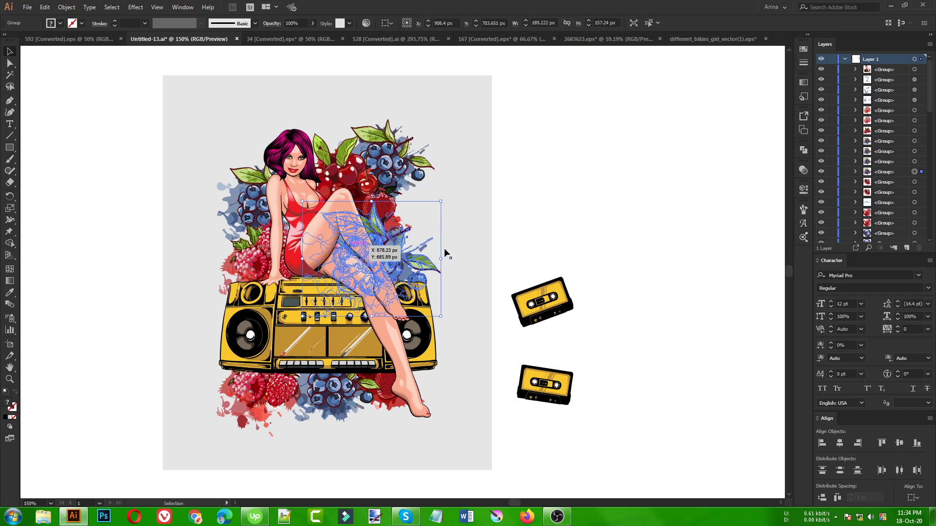
{"action": "left_click", "coordinate": [457, 245]}
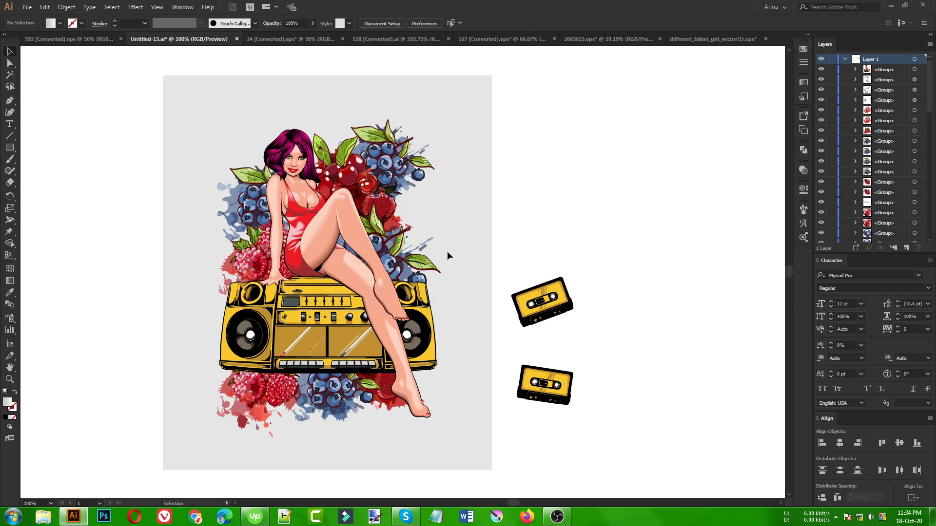
Step: Move the whole collection of loose strawberries, cherries, raspberries and blueberries next to the grey rectangle's left edge
{"action": "scroll", "coordinate": [446, 251], "scroll_direction": "down", "scroll_amount": 1}
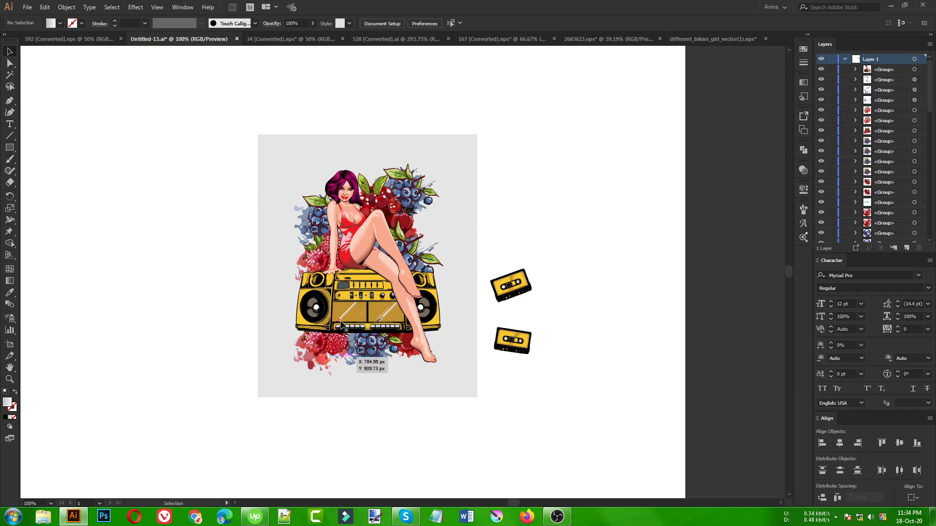
{"action": "scroll", "coordinate": [446, 330], "scroll_direction": "down", "scroll_amount": 1}
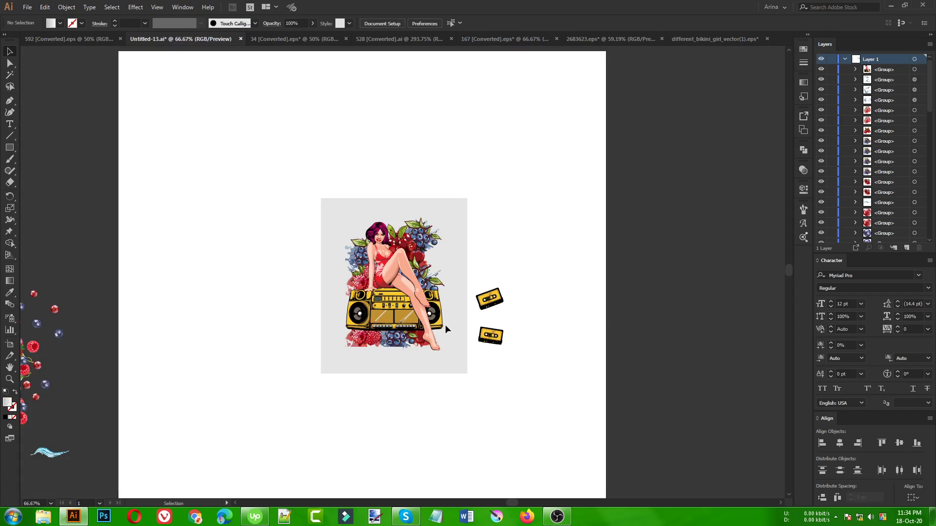
{"action": "scroll", "coordinate": [298, 290], "scroll_direction": "down", "scroll_amount": 1}
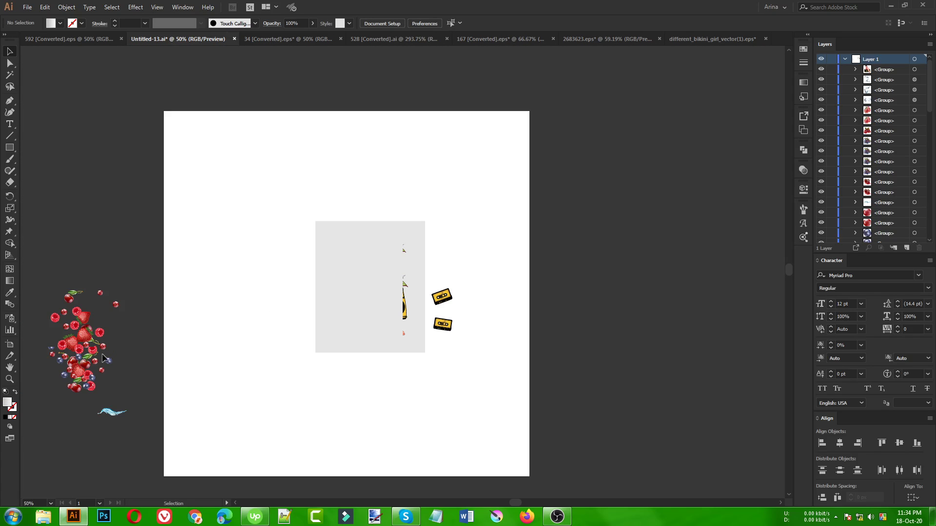
{"action": "left_click", "coordinate": [70, 346]}
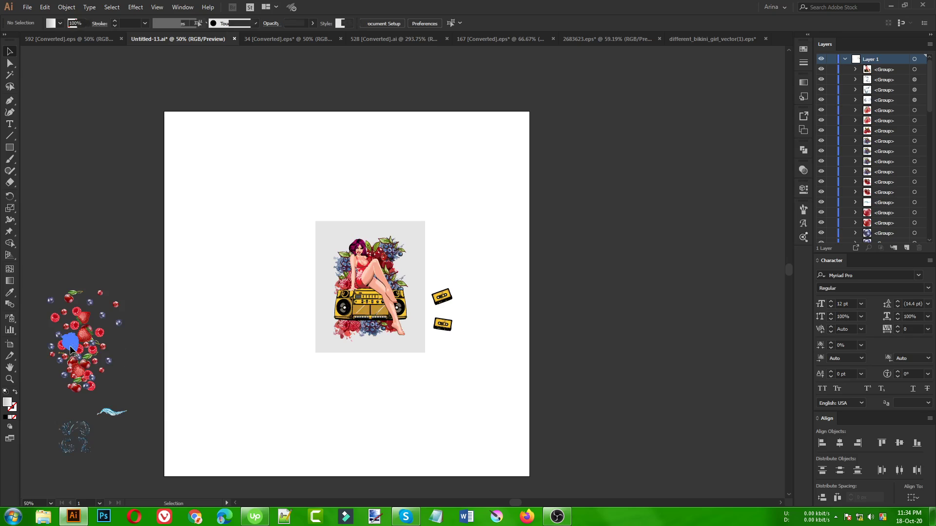
{"action": "left_click_drag", "start_coordinate": [35, 274], "coordinate": [137, 393]}
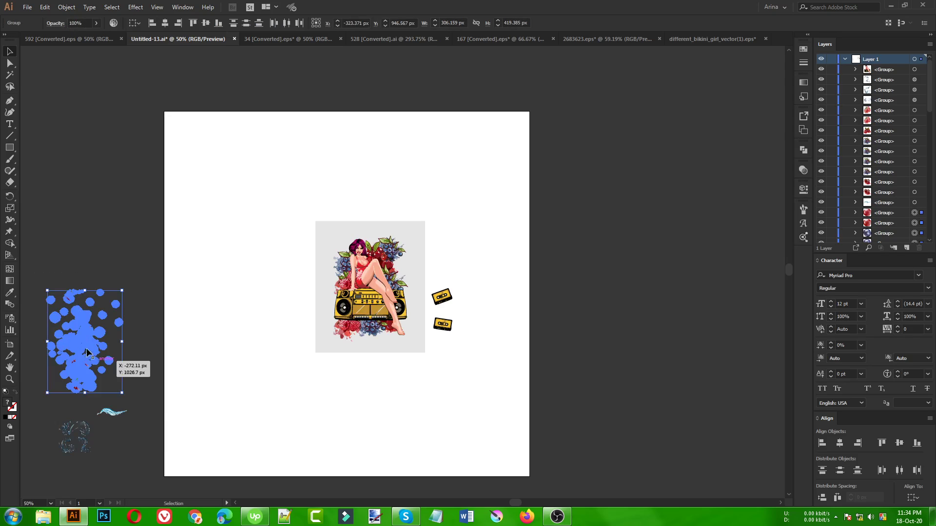
{"action": "left_click_drag", "start_coordinate": [280, 324], "coordinate": [293, 302]}
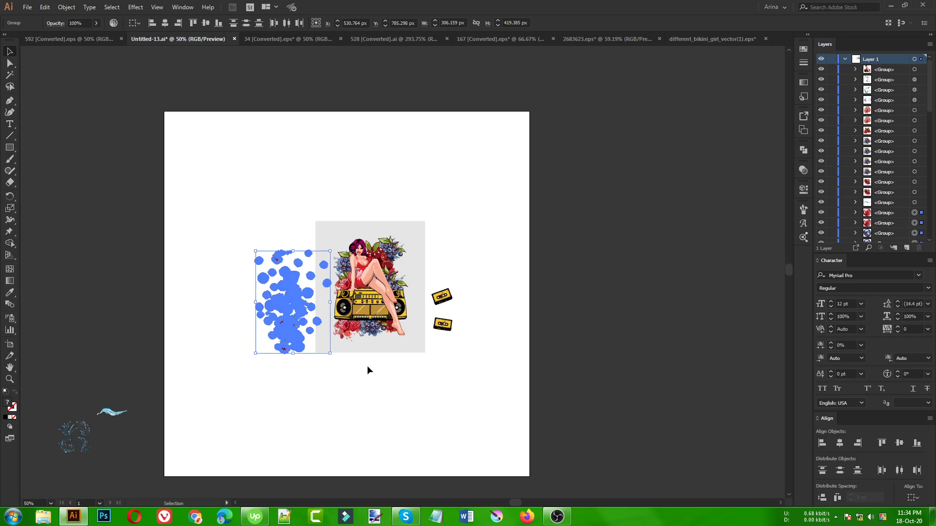
{"action": "left_click", "coordinate": [367, 365]}
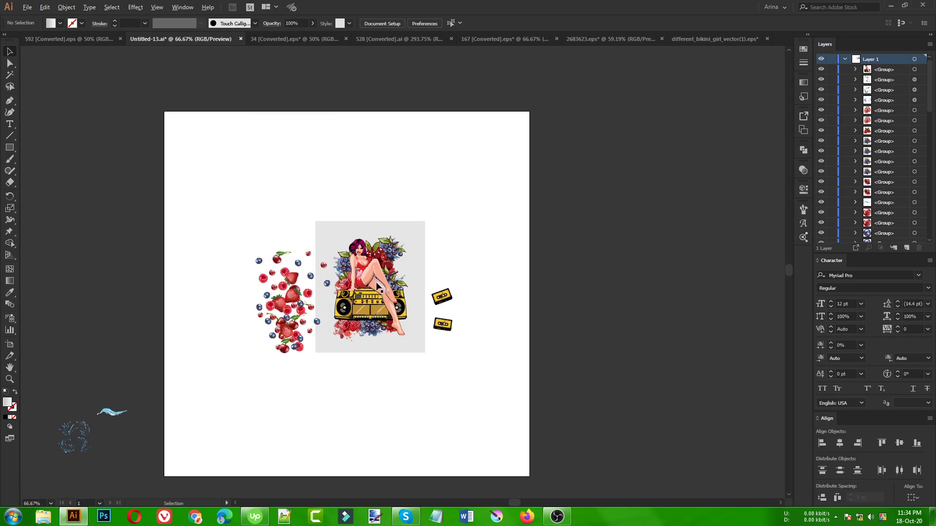
{"action": "scroll", "coordinate": [378, 286], "scroll_direction": "up", "scroll_amount": 2}
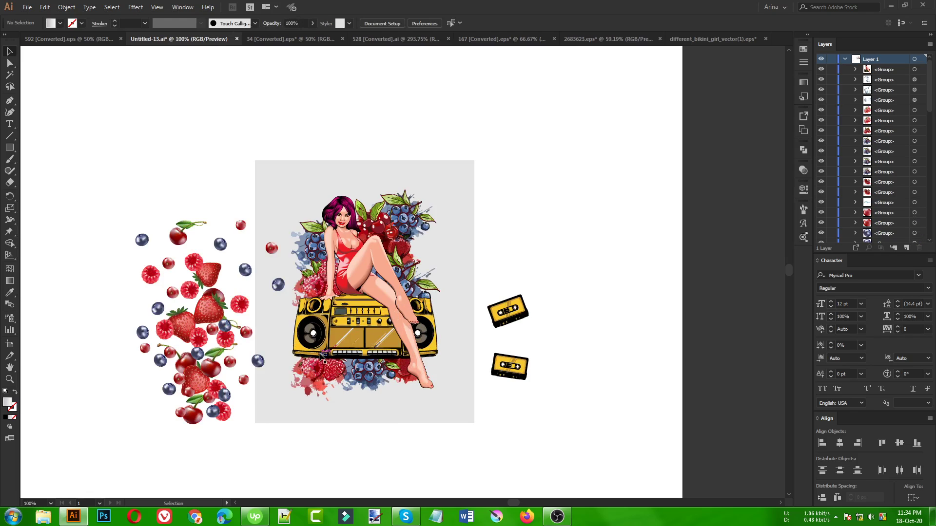
{"action": "scroll", "coordinate": [322, 357], "scroll_direction": "up", "scroll_amount": 1}
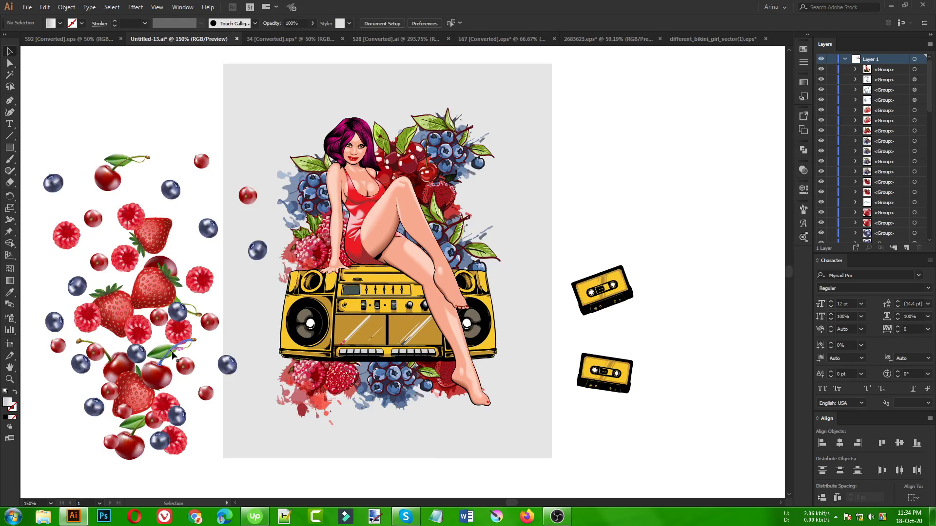
Step: Try placing a loose strawberry over the boombox's lower corner beside the figure's foot, and undo the move
{"action": "left_click", "coordinate": [161, 298]}
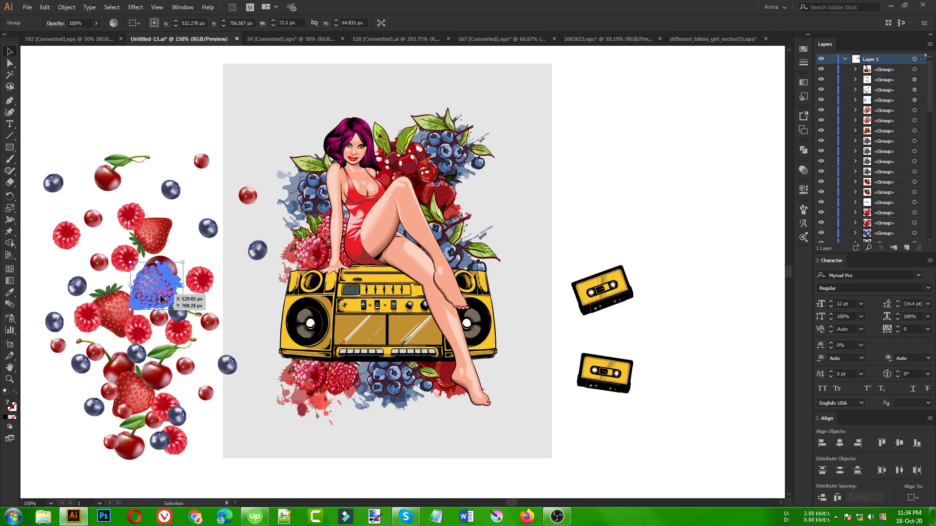
{"action": "left_click_drag", "start_coordinate": [161, 298], "coordinate": [482, 371]}
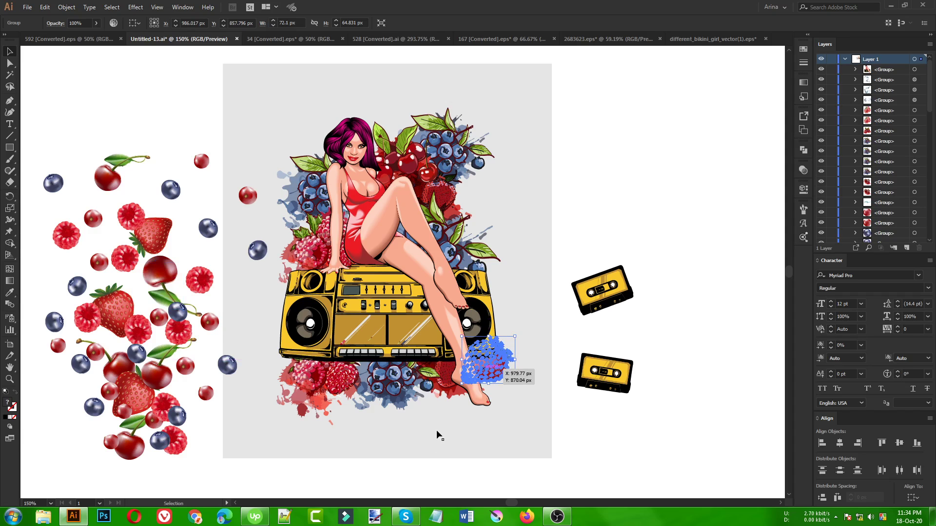
{"action": "key", "text": "a"}
{"action": "key", "text": "v"}
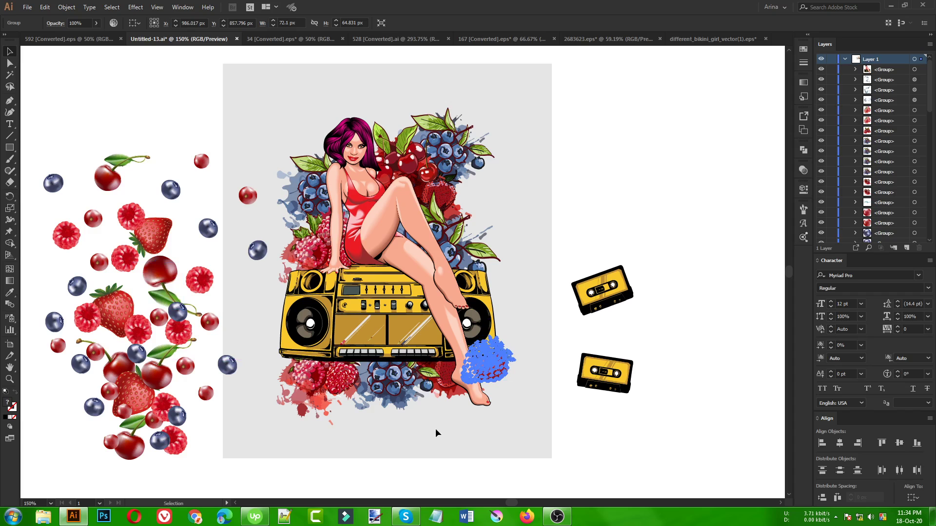
{"action": "key", "text": "ctrl+z"}
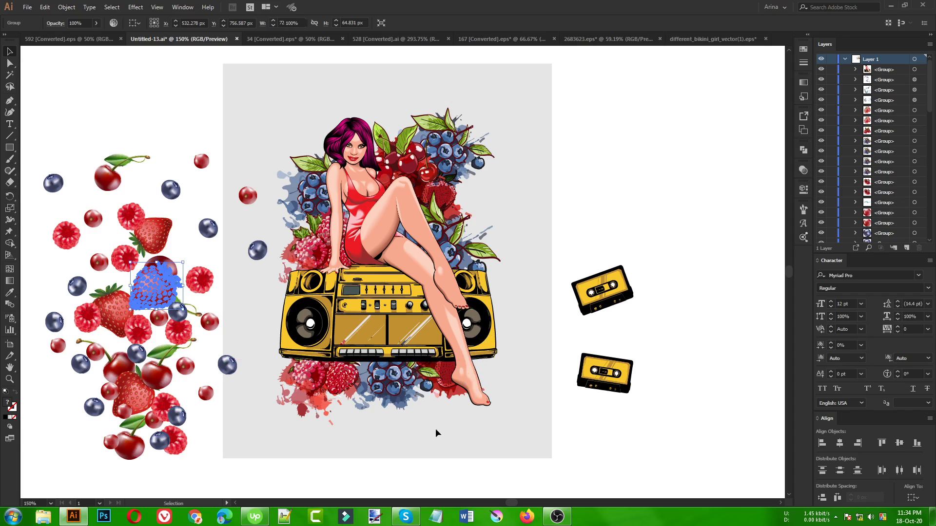
{"action": "key", "text": "ctrl+z"}
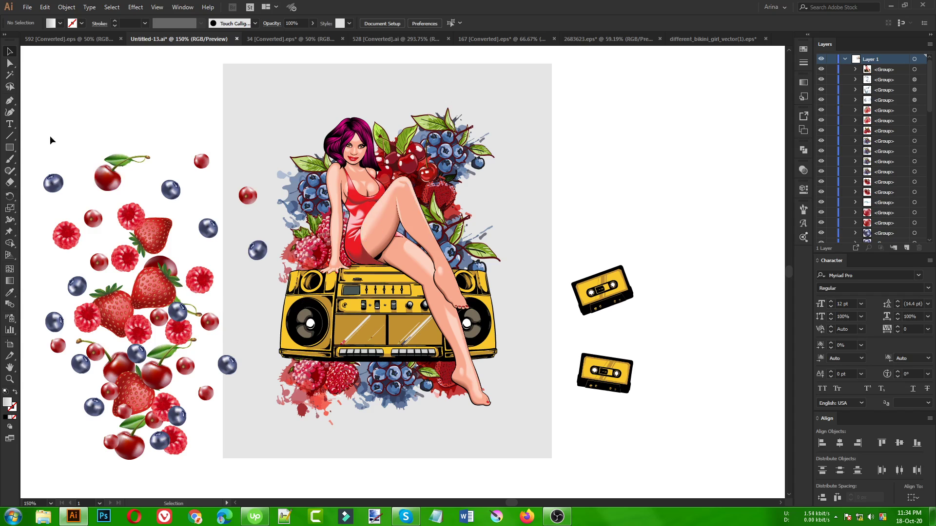
Step: Bring all the loose fruit groups beside the grey rectangle in front of the other artwork
{"action": "left_click_drag", "start_coordinate": [47, 135], "coordinate": [258, 458]}
{"action": "key", "text": "a"}
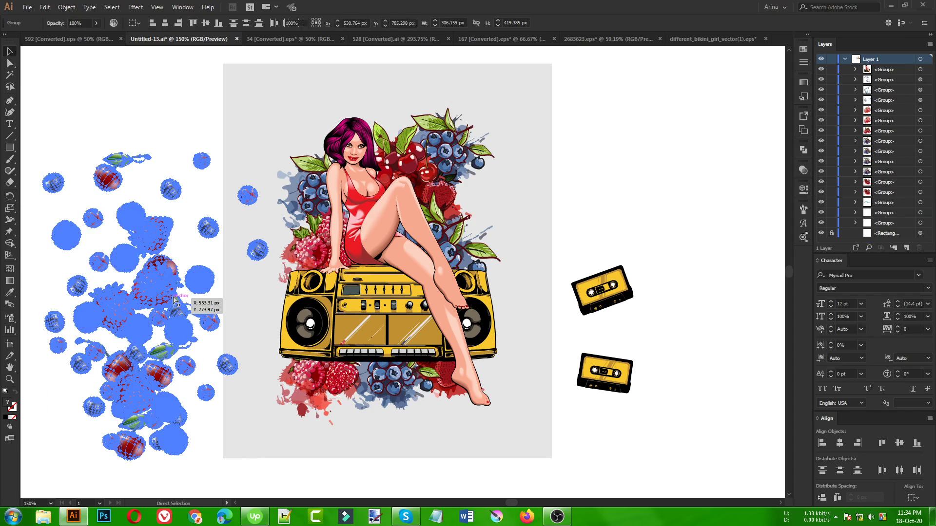
{"action": "key", "text": "Delete"}
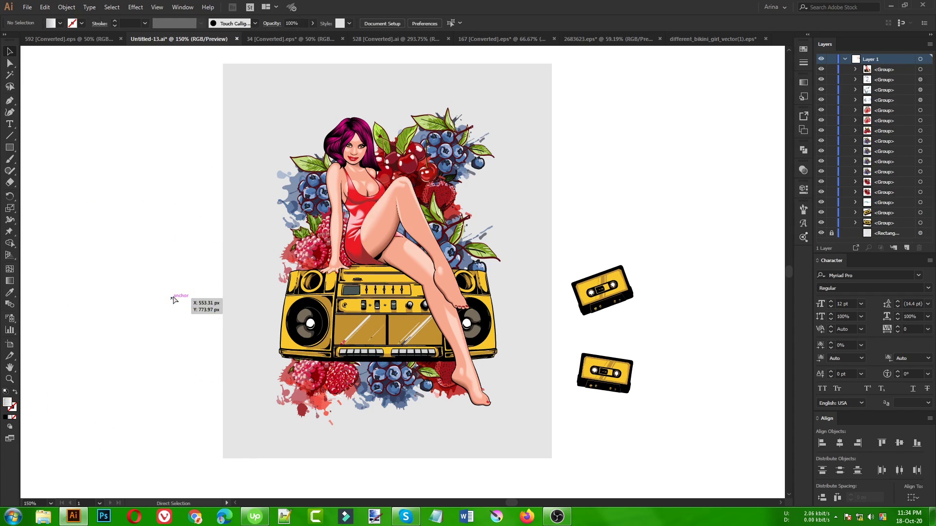
{"action": "key", "text": "ctrl+a"}
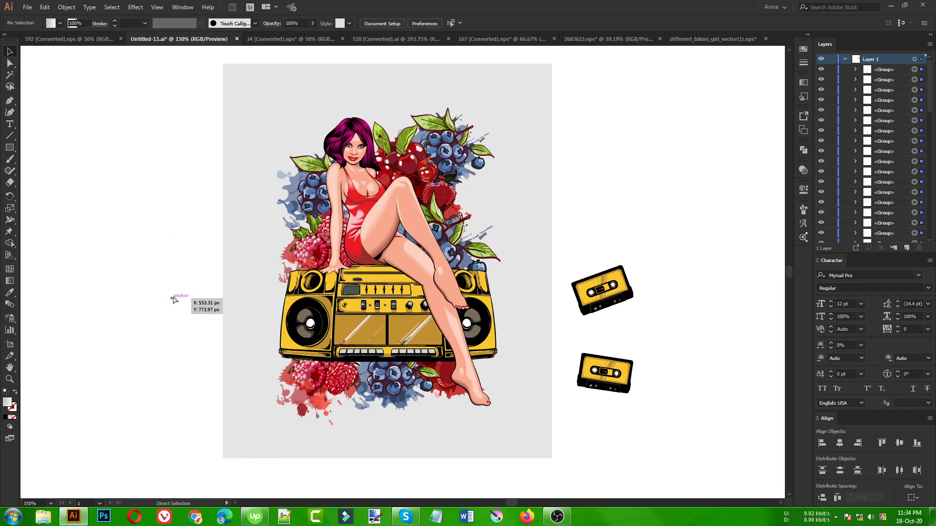
{"action": "key", "text": "ctrl+z"}
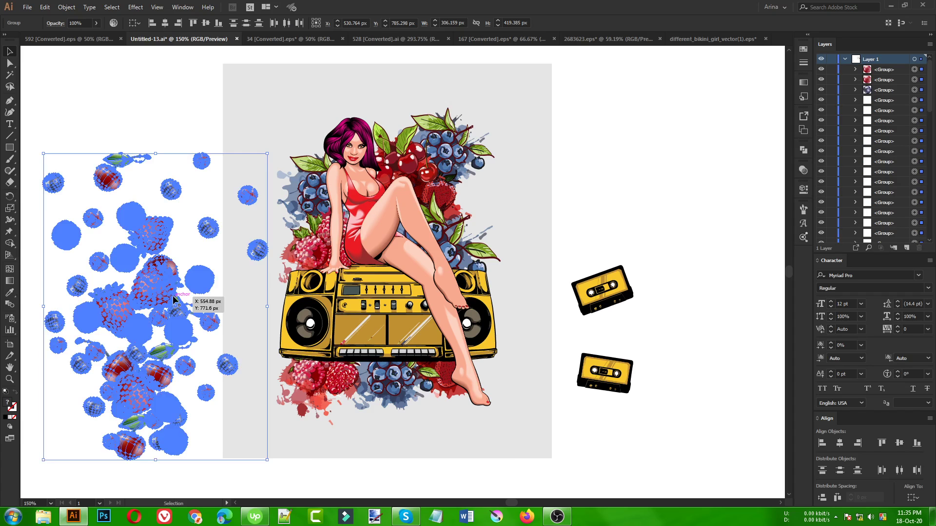
{"action": "left_click", "coordinate": [191, 252]}
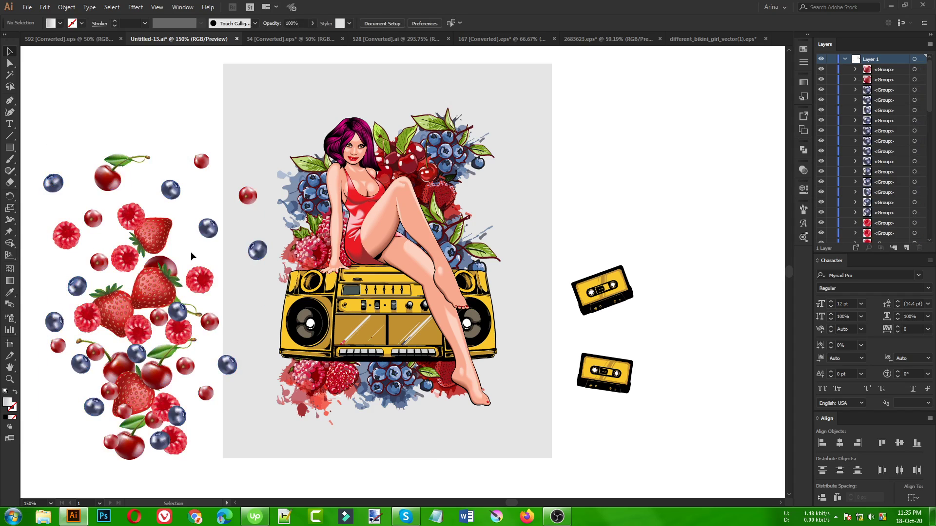
Step: Place one strawberry over the boombox's lower corner beside the foot and another over the blueberry cluster behind the figure's legs
{"action": "left_click", "coordinate": [155, 280]}
{"action": "left_click_drag", "start_coordinate": [155, 281], "coordinate": [492, 360]}
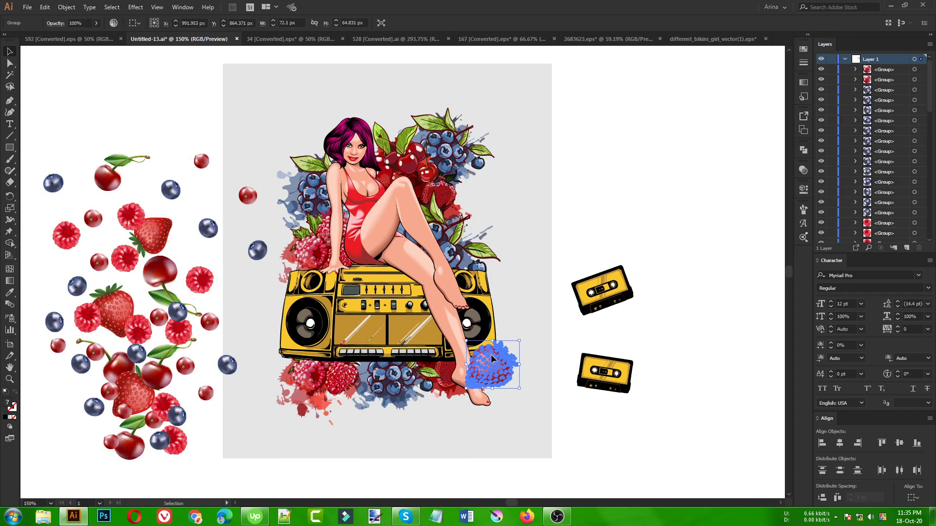
{"action": "left_click", "coordinate": [420, 426]}
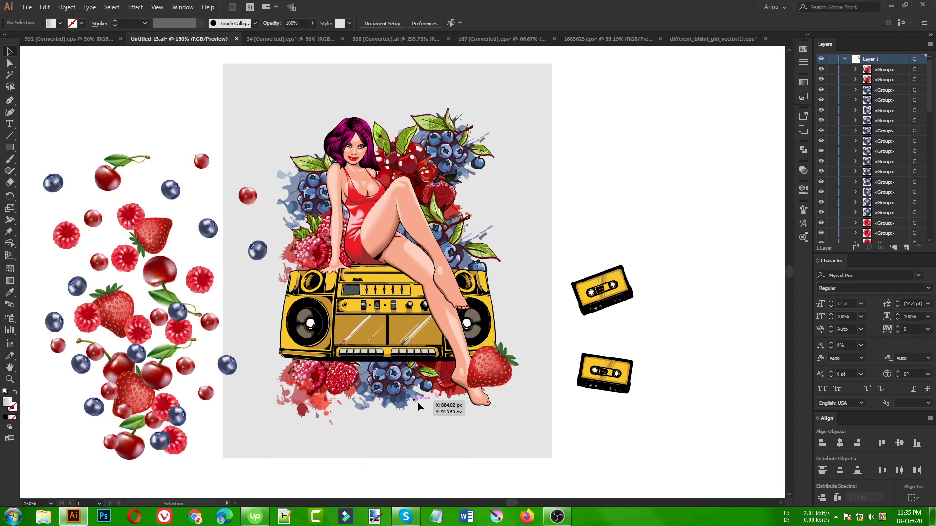
{"action": "left_click_drag", "start_coordinate": [136, 394], "coordinate": [474, 227]}
Step: Place the large leafy cherry beside the figure's hair and a strawberry above the cherry cluster near her head
{"action": "left_click_drag", "start_coordinate": [161, 277], "coordinate": [313, 145]}
{"action": "left_click", "coordinate": [250, 175]}
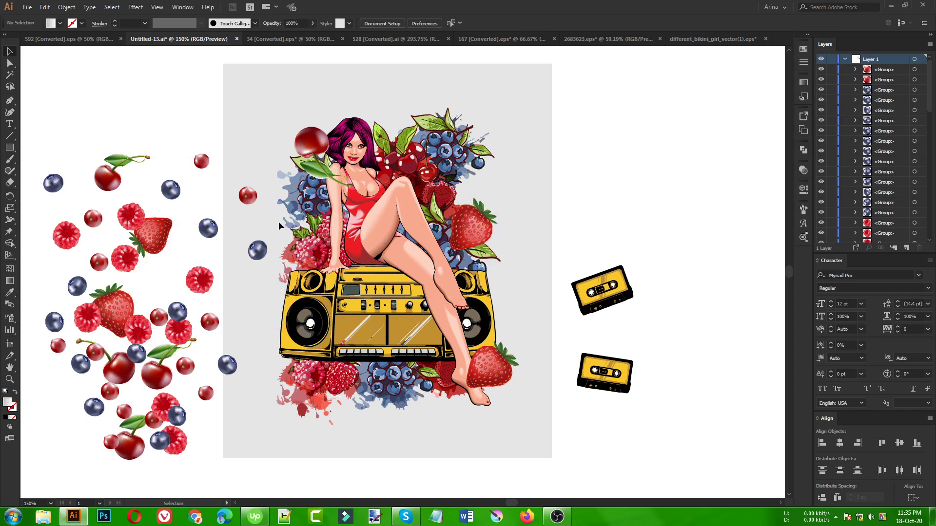
{"action": "left_click_drag", "start_coordinate": [111, 321], "coordinate": [389, 132]}
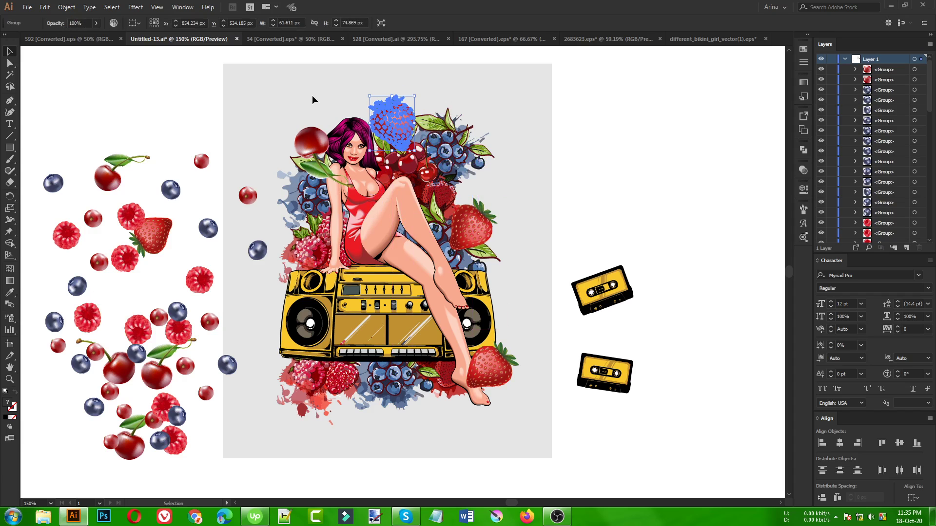
{"action": "left_click", "coordinate": [263, 95]}
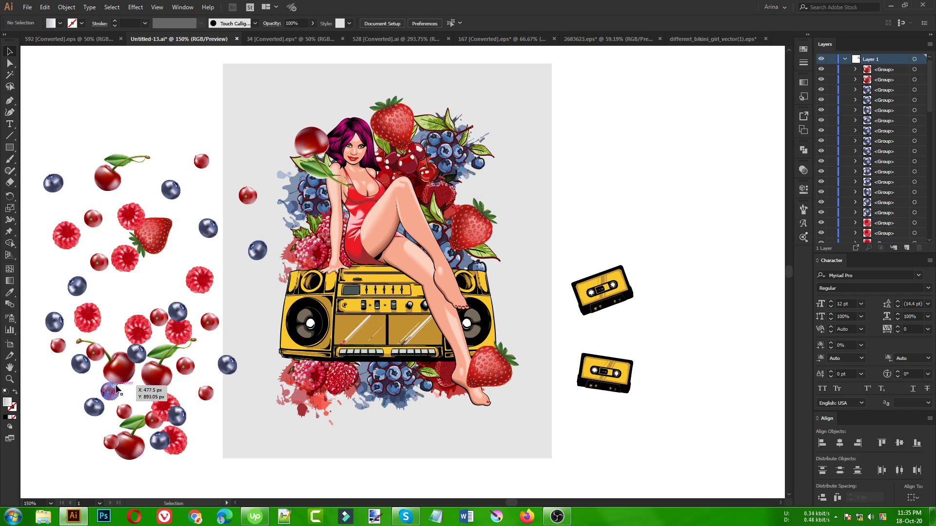
Step: Place a small blueberry and a raspberry above the strawberry, below the upper blueberry cluster
{"action": "left_click_drag", "start_coordinate": [89, 367], "coordinate": [471, 196]}
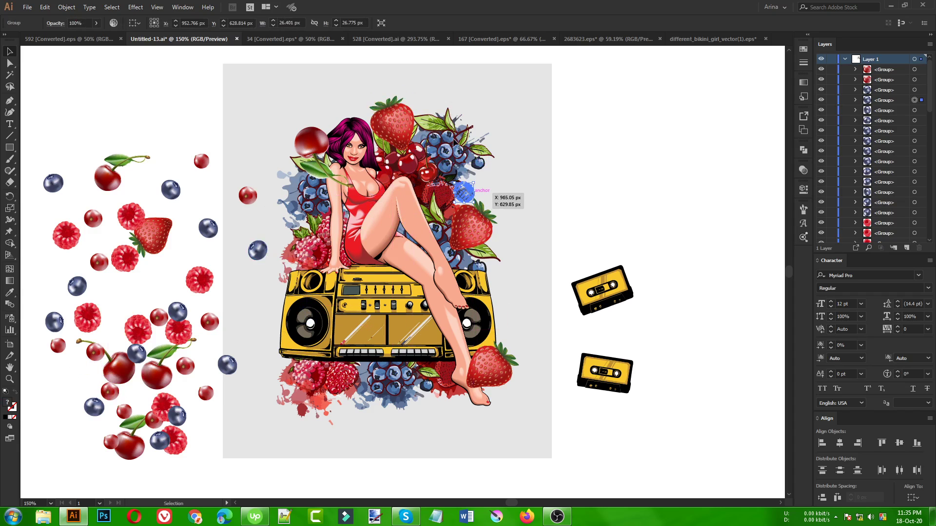
{"action": "left_click", "coordinate": [138, 299]}
{"action": "left_click_drag", "start_coordinate": [119, 264], "coordinate": [478, 186]}
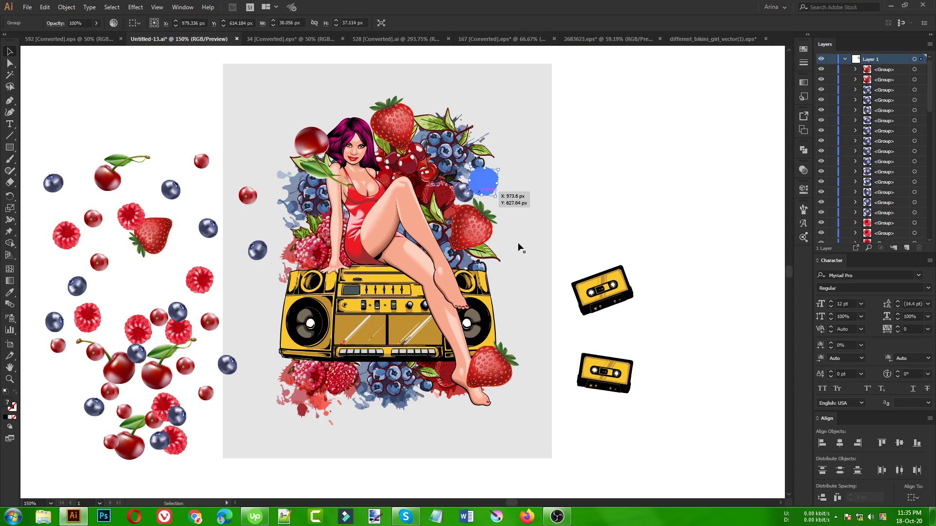
{"action": "left_click", "coordinate": [518, 242]}
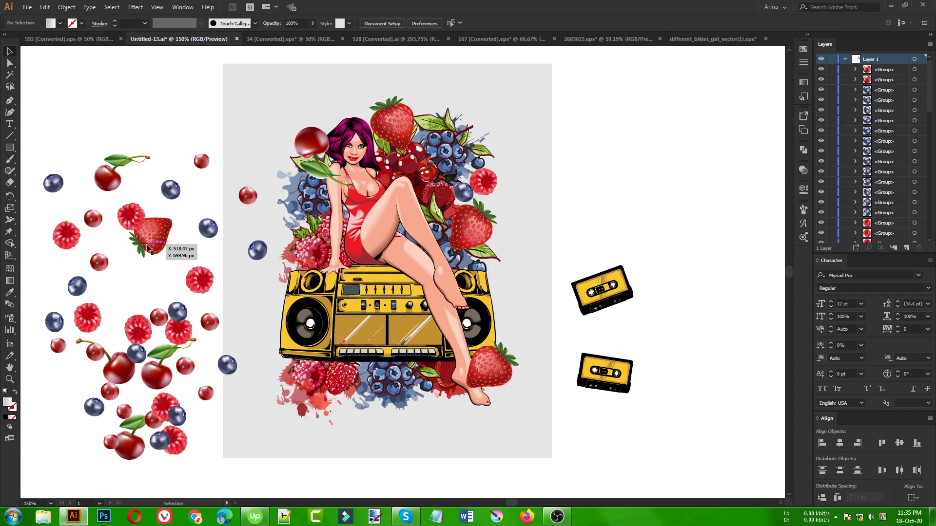
Step: Place a strawberry on the boombox's upper corner near the hand, a leafy cherry below it at the lower corner, and a cherry at the opposite upper corner
{"action": "left_click_drag", "start_coordinate": [146, 248], "coordinate": [284, 287]}
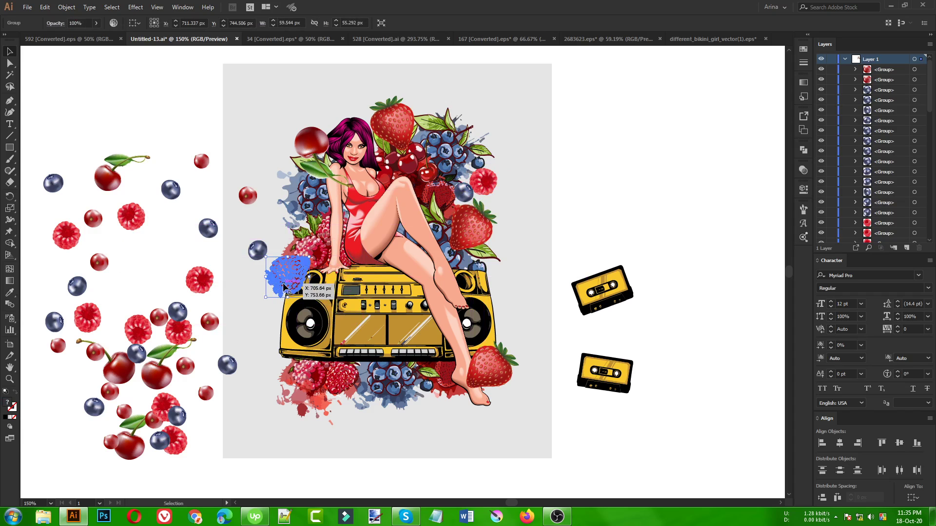
{"action": "left_click", "coordinate": [238, 291]}
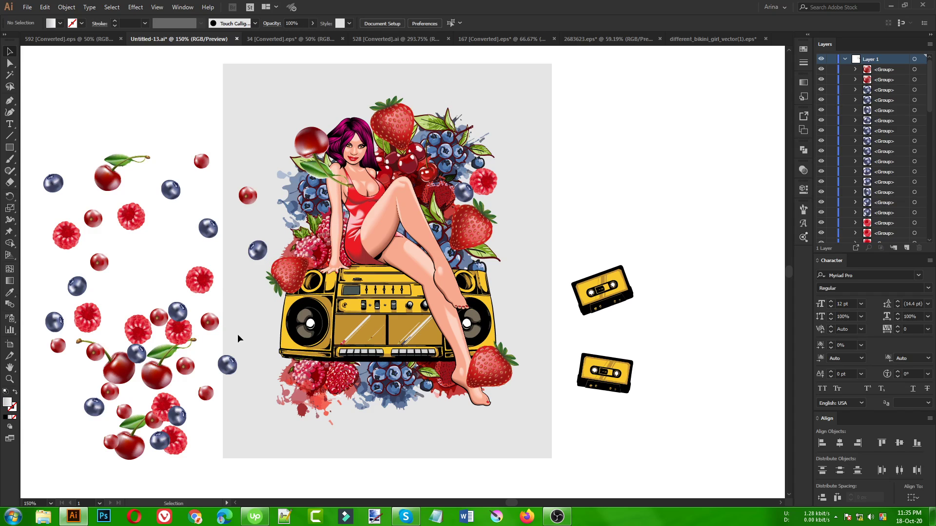
{"action": "left_click_drag", "start_coordinate": [196, 378], "coordinate": [272, 390]}
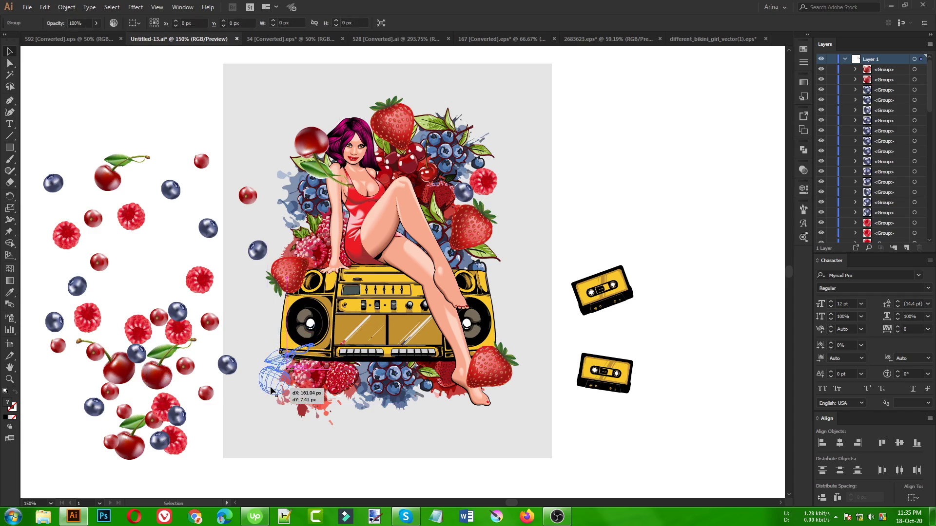
{"action": "left_click_drag", "start_coordinate": [263, 350], "coordinate": [506, 297]}
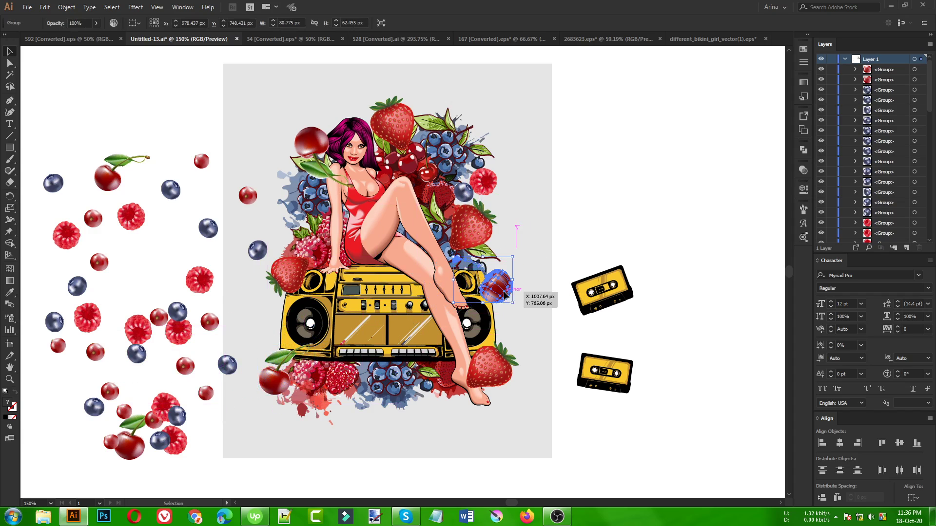
{"action": "left_click", "coordinate": [552, 274]}
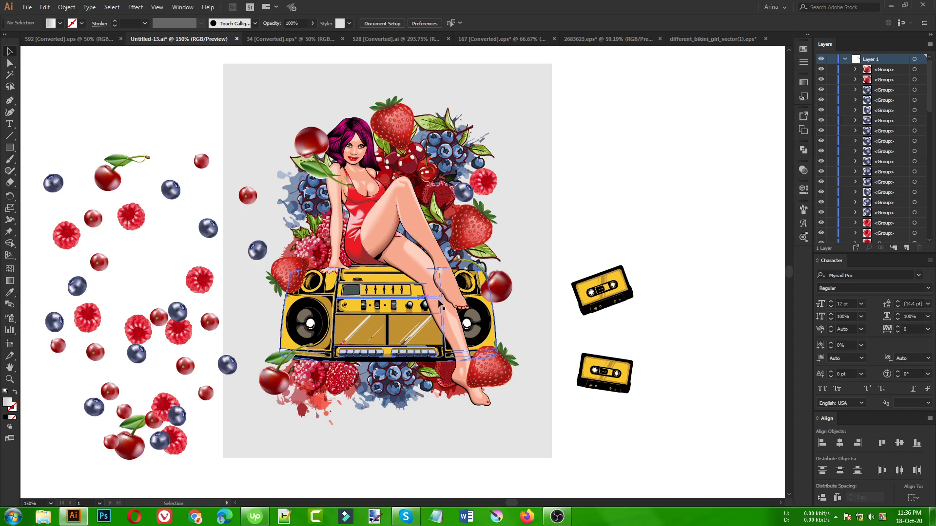
Step: Place a blueberry on the boombox's lower edge above the raspberries, and a raspberry beside the figure's supporting arm
{"action": "left_click_drag", "start_coordinate": [179, 313], "coordinate": [336, 358]}
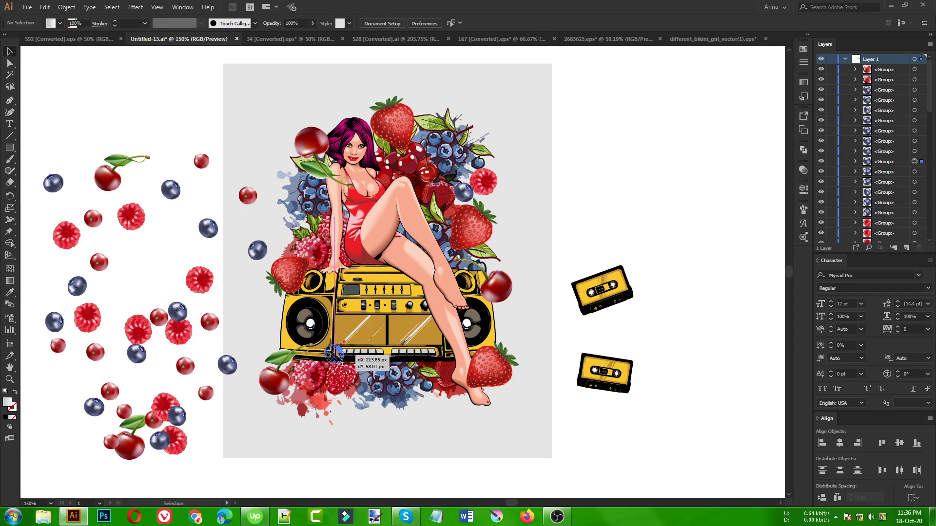
{"action": "left_click_drag", "start_coordinate": [144, 228], "coordinate": [313, 231]}
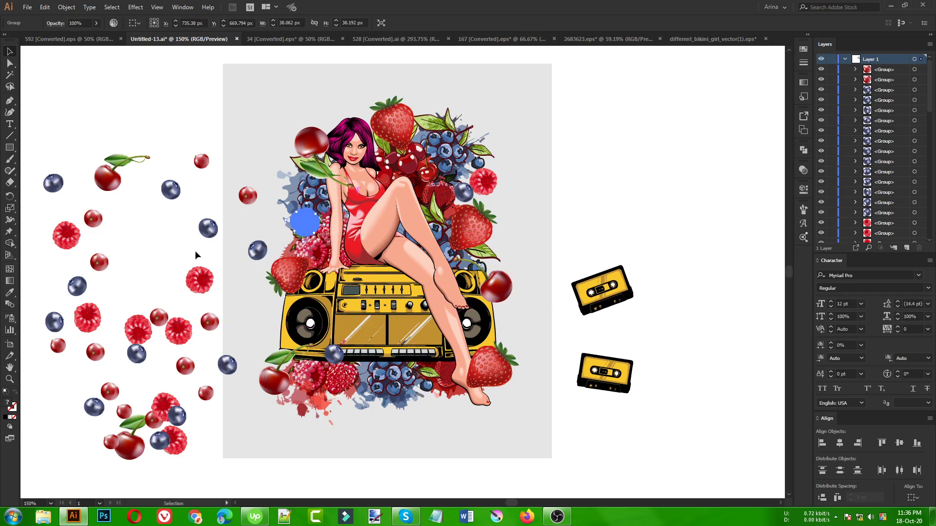
{"action": "left_click", "coordinate": [196, 255]}
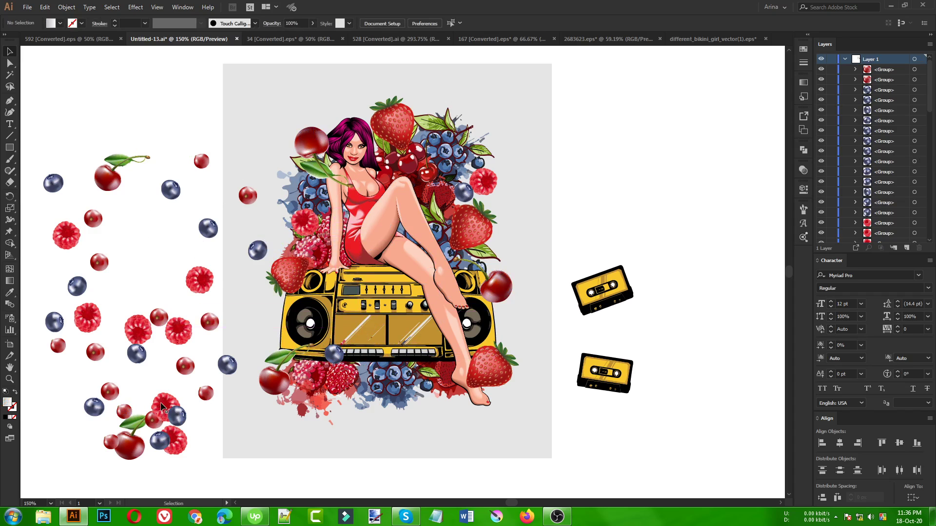
Step: Place raspberries above the boombox's corner cherry, beside the blueberry near the figure's knee, and between her hair and the upper strawberry
{"action": "left_click_drag", "start_coordinate": [177, 415], "coordinate": [485, 259]}
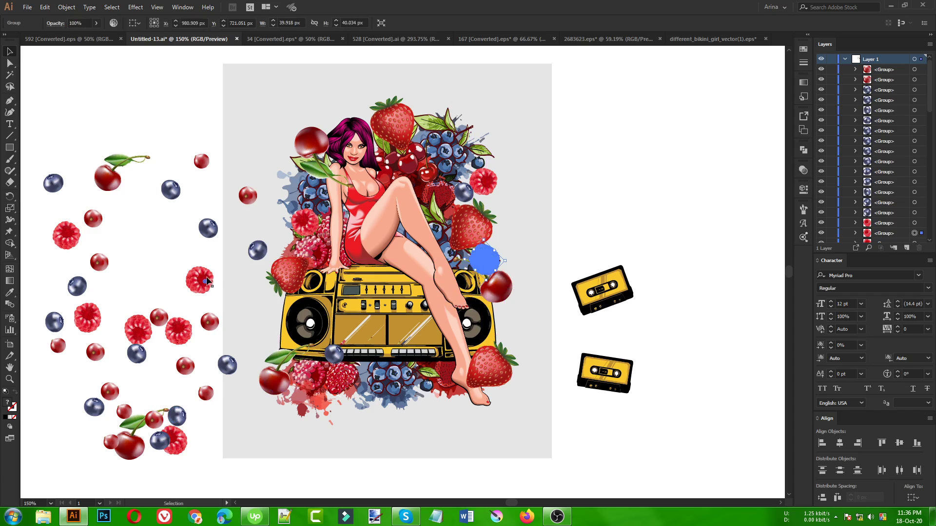
{"action": "left_click_drag", "start_coordinate": [207, 281], "coordinate": [357, 111]}
{"action": "left_click", "coordinate": [291, 98]}
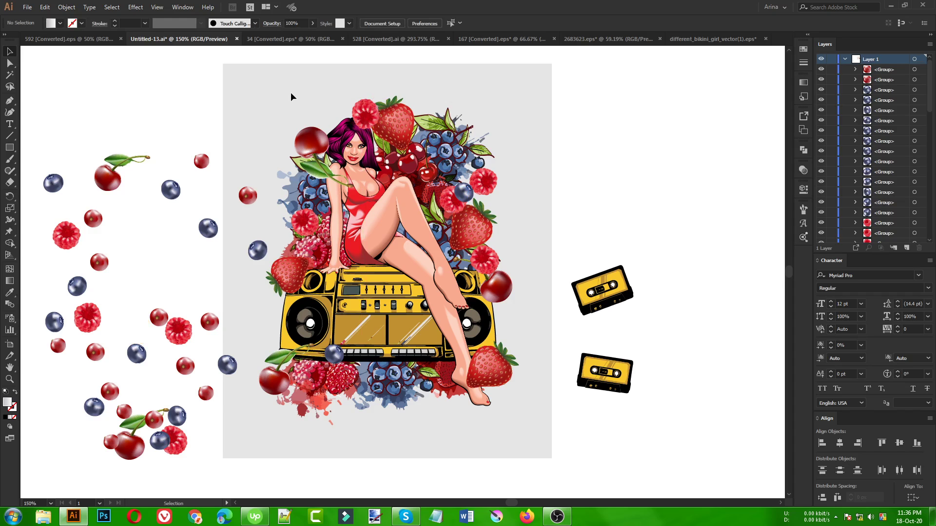
Step: Move all the remaining loose fruit together farther away from the grey rectangle
{"action": "key", "text": "ctrl+minus"}
{"action": "left_click_drag", "start_coordinate": [111, 118], "coordinate": [280, 393]}
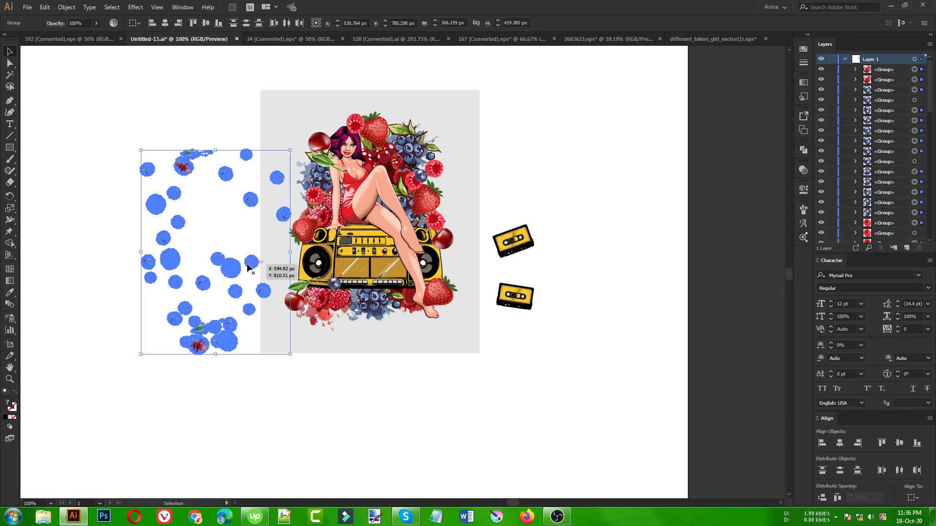
{"action": "left_click_drag", "start_coordinate": [232, 271], "coordinate": [144, 274]}
{"action": "left_click", "coordinate": [233, 379]}
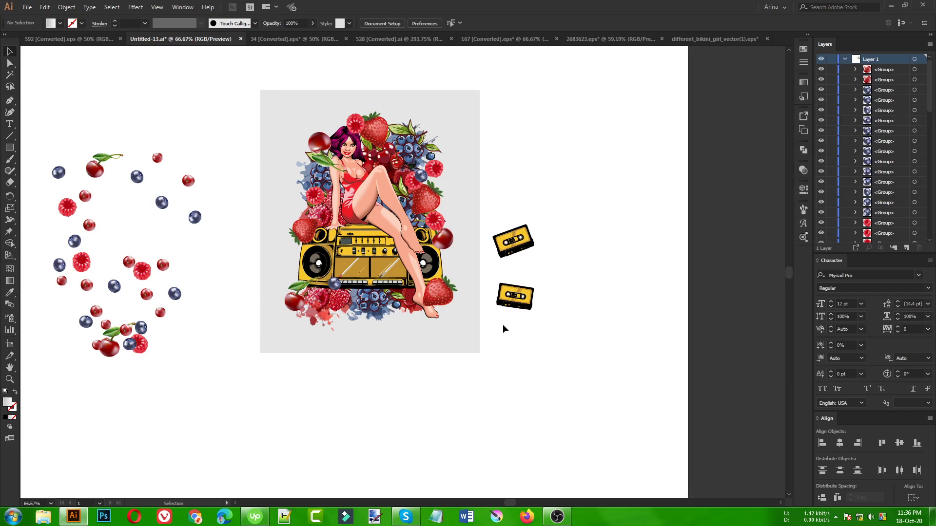
Step: Move the blue wave and the water splash artwork from outside the artboard to just below the grey rectangle
{"action": "scroll", "coordinate": [502, 323], "scroll_direction": "down", "scroll_amount": 1}
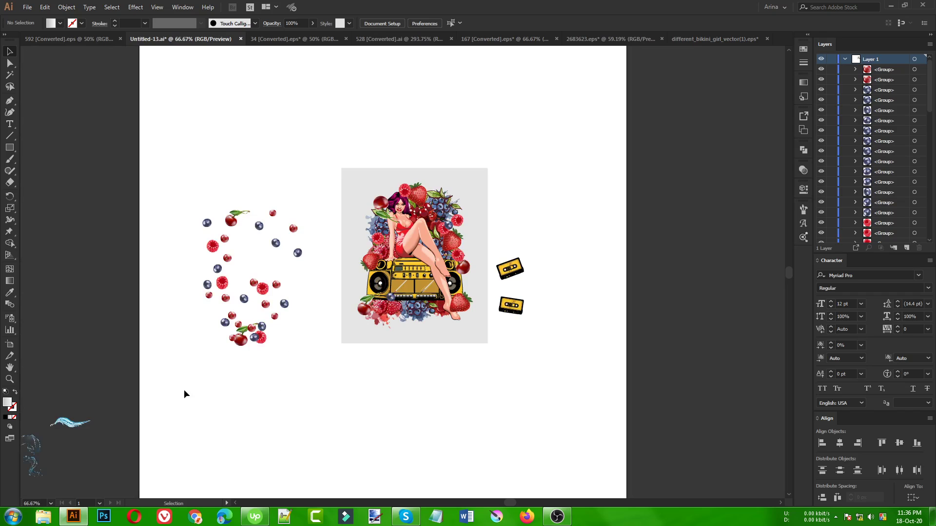
{"action": "scroll", "coordinate": [183, 390], "scroll_direction": "down", "scroll_amount": 1}
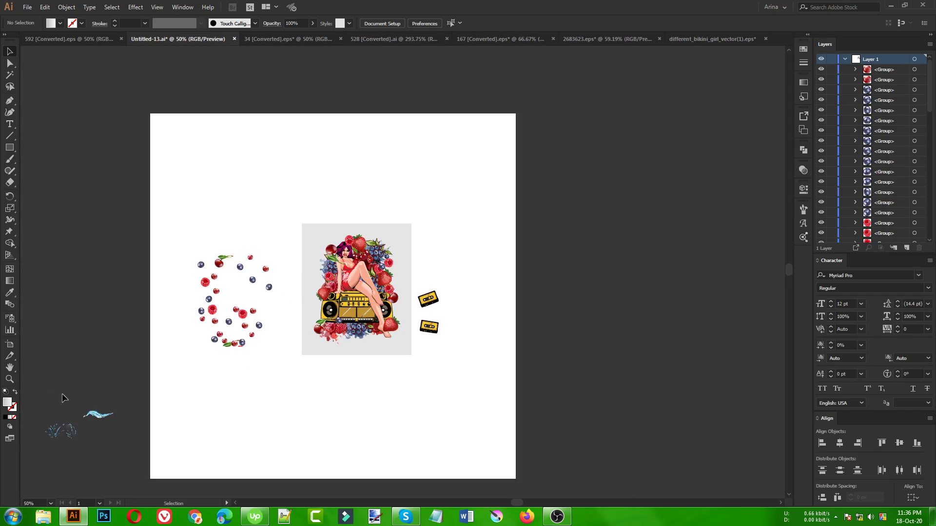
{"action": "left_click_drag", "start_coordinate": [42, 389], "coordinate": [146, 482]}
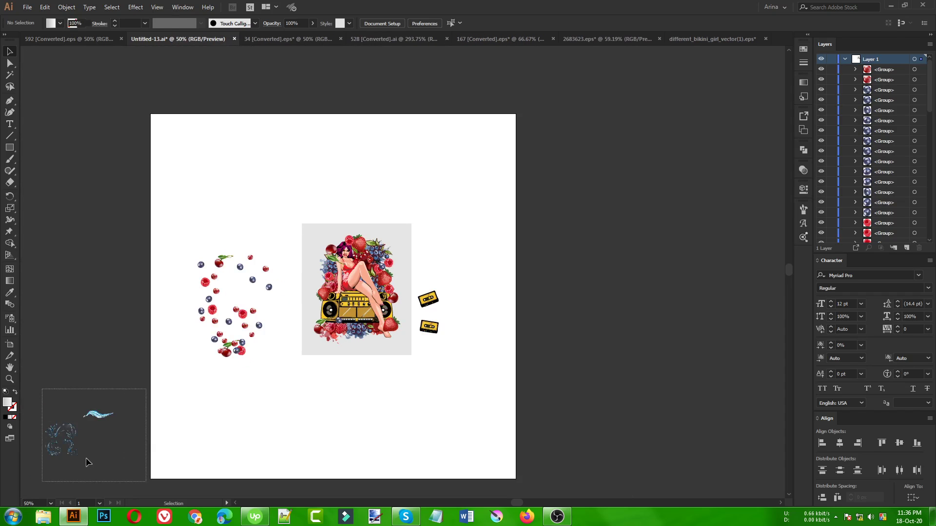
{"action": "left_click_drag", "start_coordinate": [87, 462], "coordinate": [86, 462]}
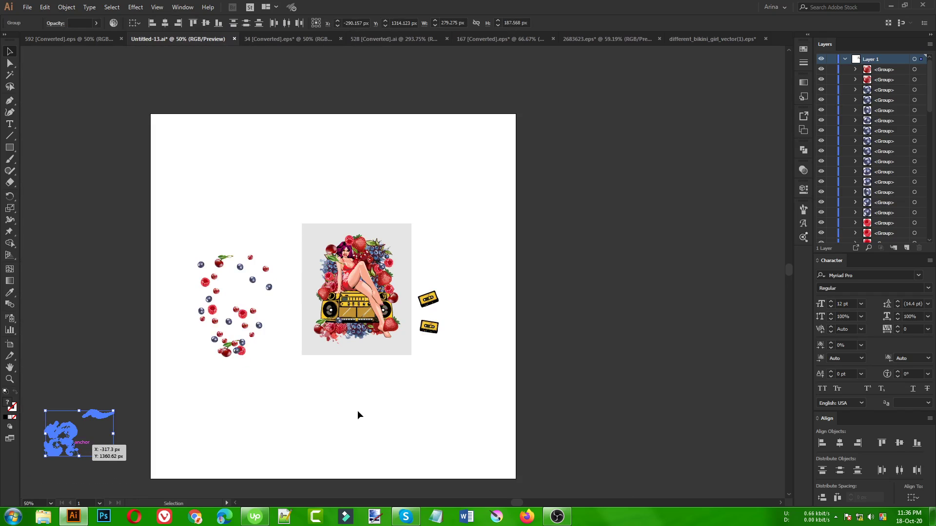
{"action": "left_click_drag", "start_coordinate": [358, 416], "coordinate": [359, 395]}
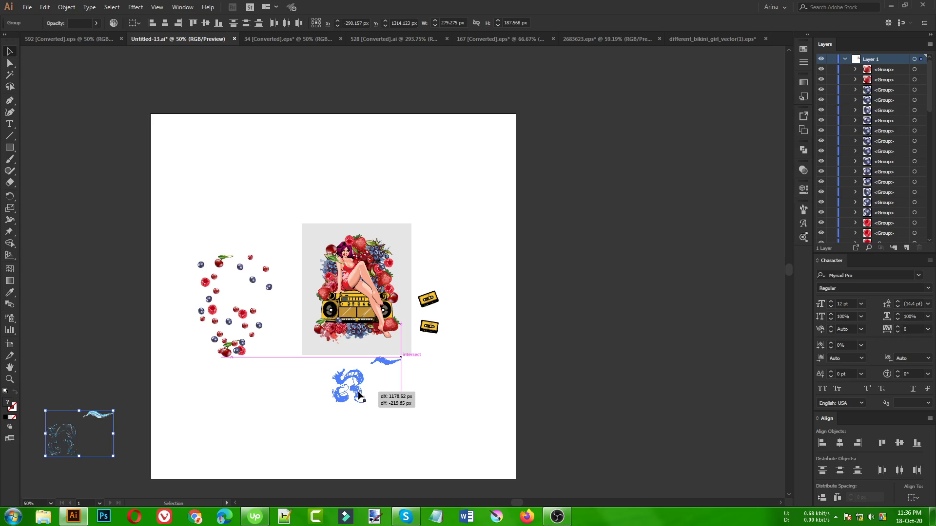
{"action": "left_click_drag", "start_coordinate": [444, 409], "coordinate": [444, 410]}
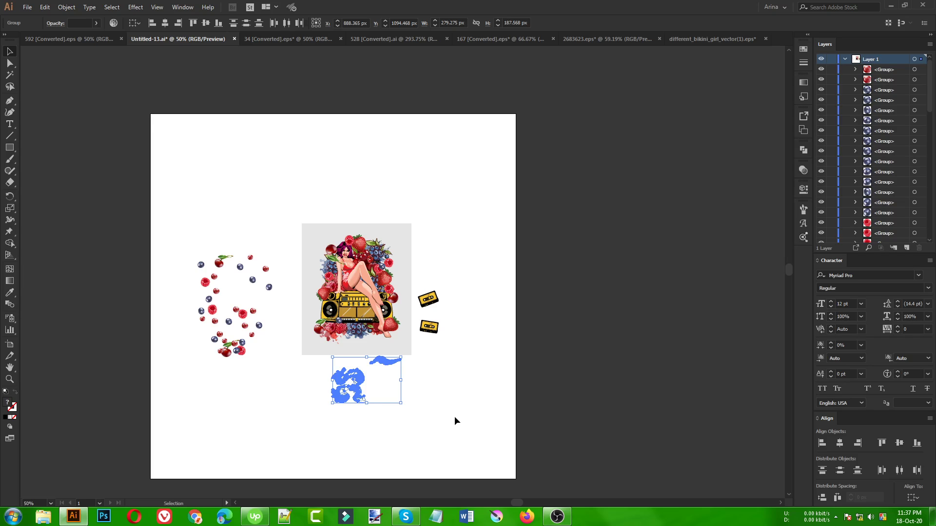
{"action": "left_click", "coordinate": [446, 405]}
Step: Move the blue wave to the grey rectangle's lower corner, just below the lower cassette
{"action": "scroll", "coordinate": [378, 295], "scroll_direction": "up", "scroll_amount": 3}
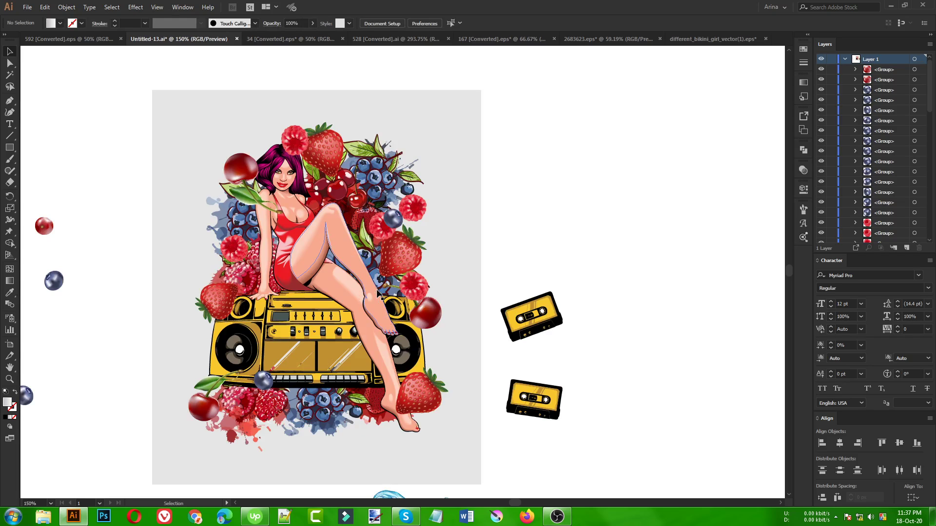
{"action": "scroll", "coordinate": [404, 322], "scroll_direction": "down", "scroll_amount": 5}
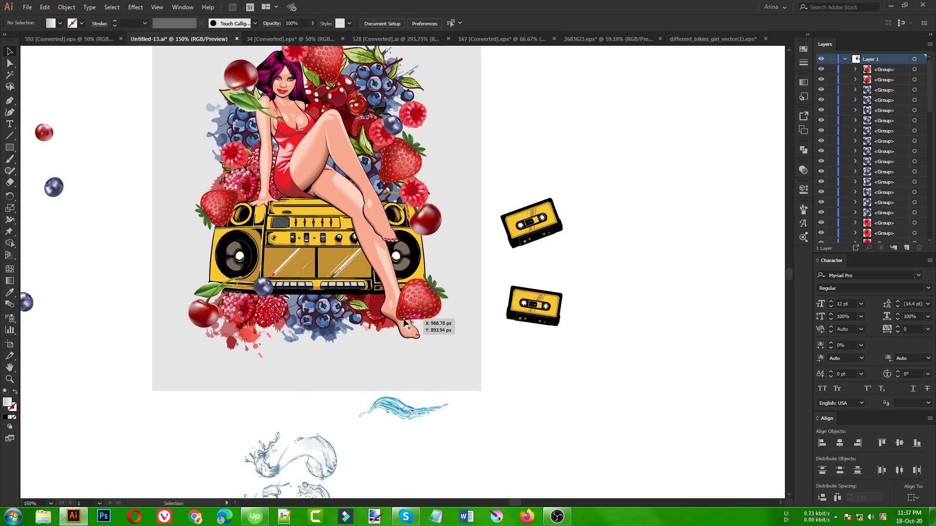
{"action": "left_click", "coordinate": [403, 378]}
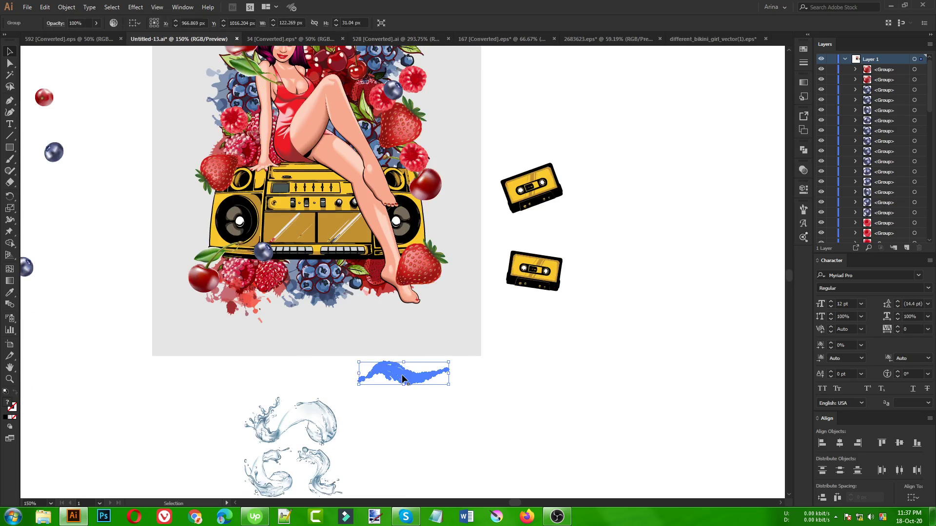
{"action": "left_click_drag", "start_coordinate": [402, 377], "coordinate": [510, 333]}
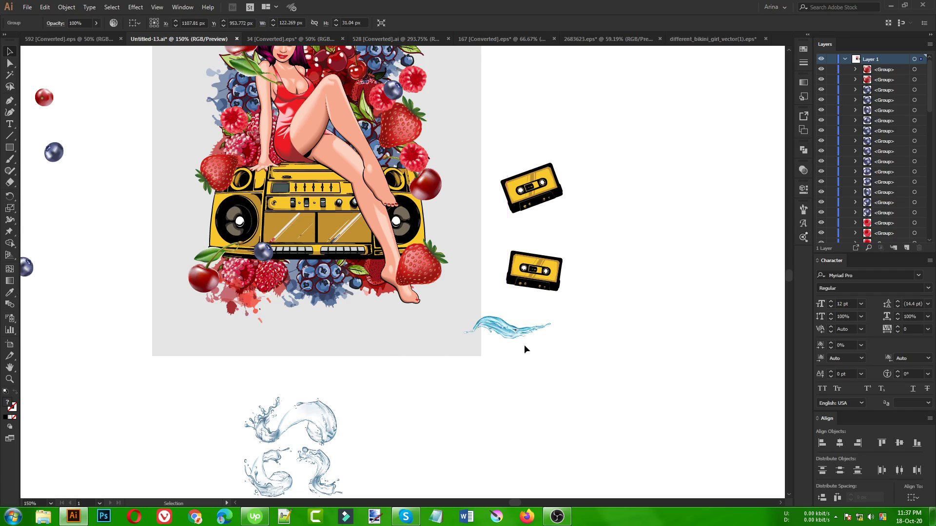
Step: Duplicate the blue wave below the grey rectangle and bring the copy to the top of the layer
{"action": "left_click", "coordinate": [510, 332]}
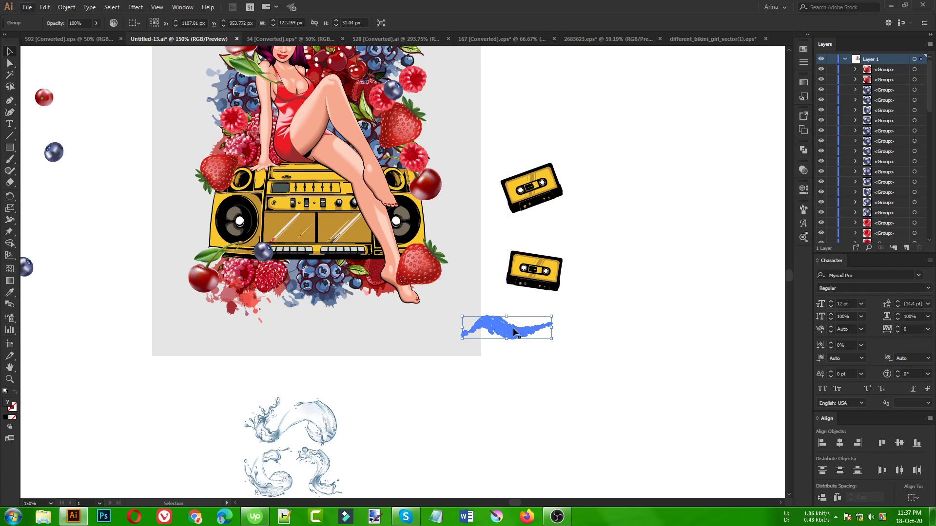
{"action": "left_click_drag", "start_coordinate": [514, 330], "coordinate": [431, 392]}
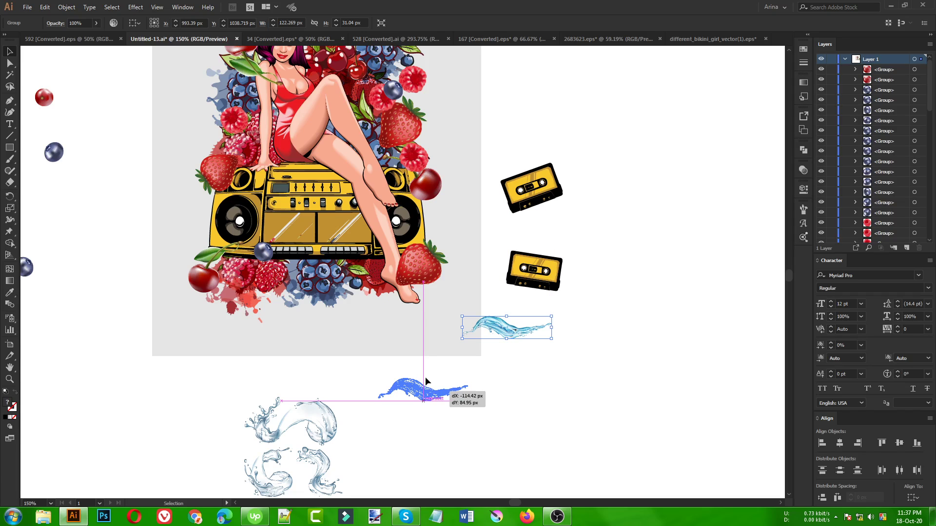
{"action": "left_click_drag", "start_coordinate": [426, 381], "coordinate": [426, 381]}
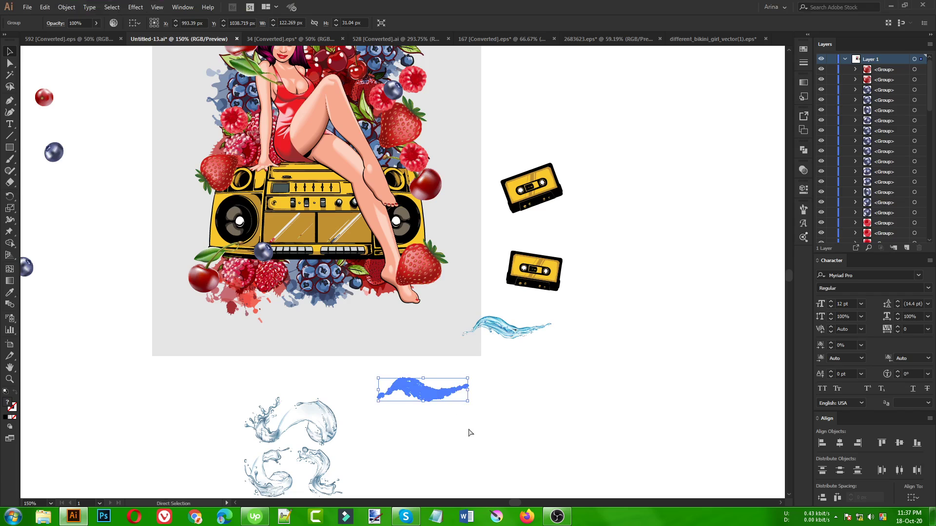
{"action": "key", "text": "Delete"}
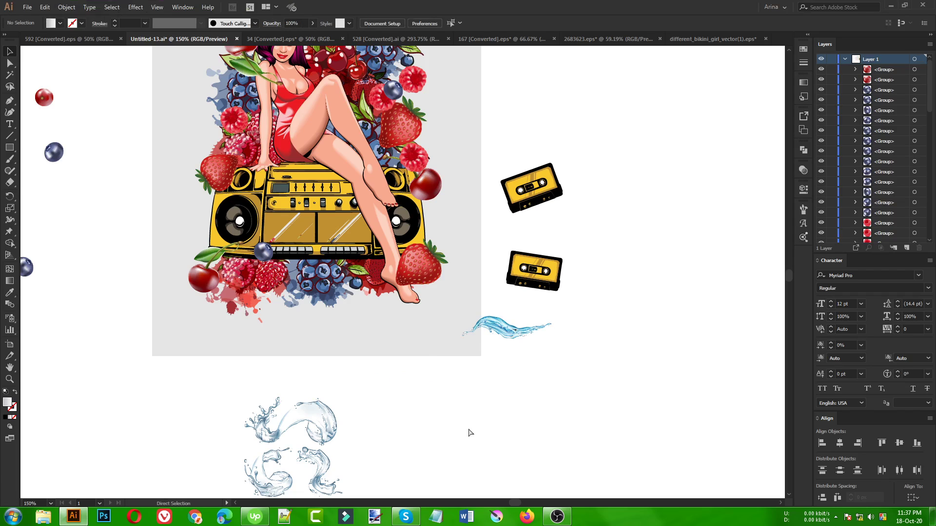
{"action": "key", "text": "ctrl+v"}
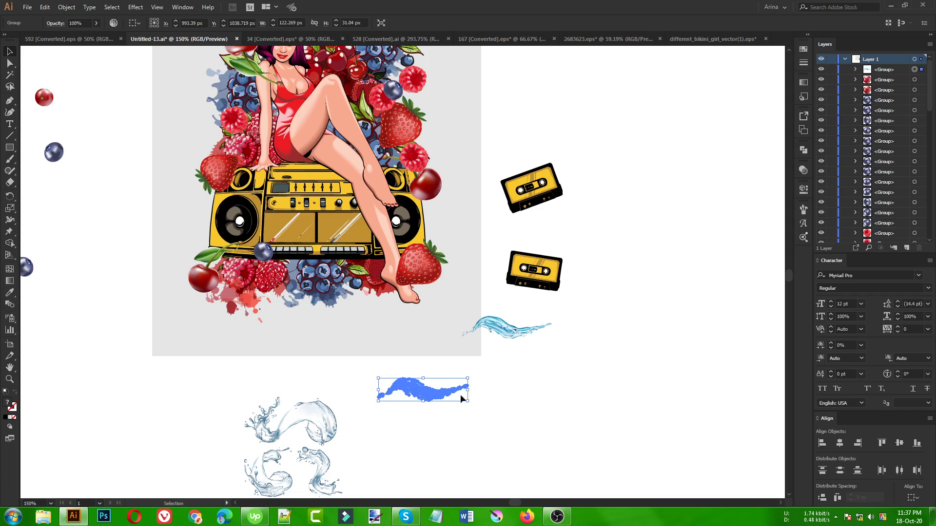
Step: Place the wave copy over the boombox, rotate it diagonally, and enlarge it to about 258 by 174 px
{"action": "left_click_drag", "start_coordinate": [438, 395], "coordinate": [315, 185]}
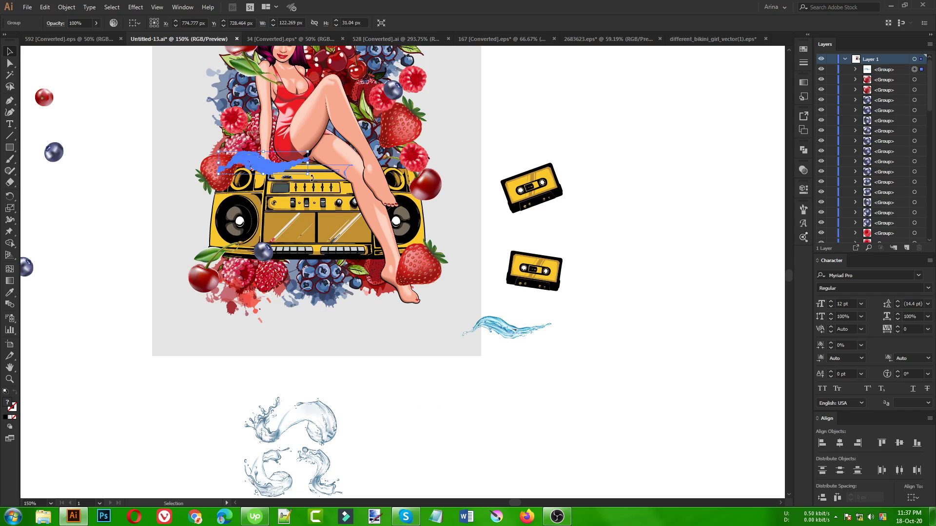
{"action": "mouse_move", "coordinate": [306, 196]}
{"action": "left_mouse_down"}
{"action": "mouse_move", "coordinate": [294, 208]}
{"action": "mouse_move", "coordinate": [310, 195]}
{"action": "left_mouse_up"}
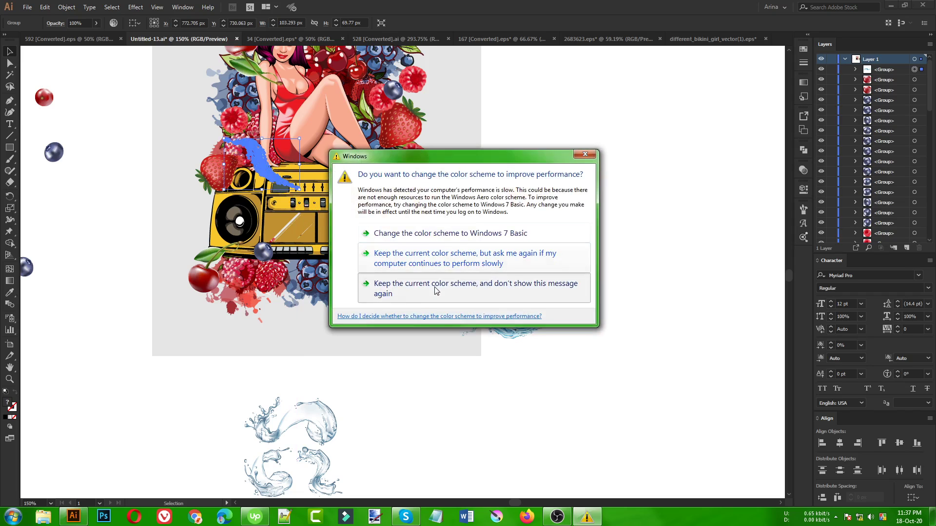
{"action": "left_click", "coordinate": [441, 283]}
{"action": "left_click_drag", "start_coordinate": [299, 189], "coordinate": [413, 276]}
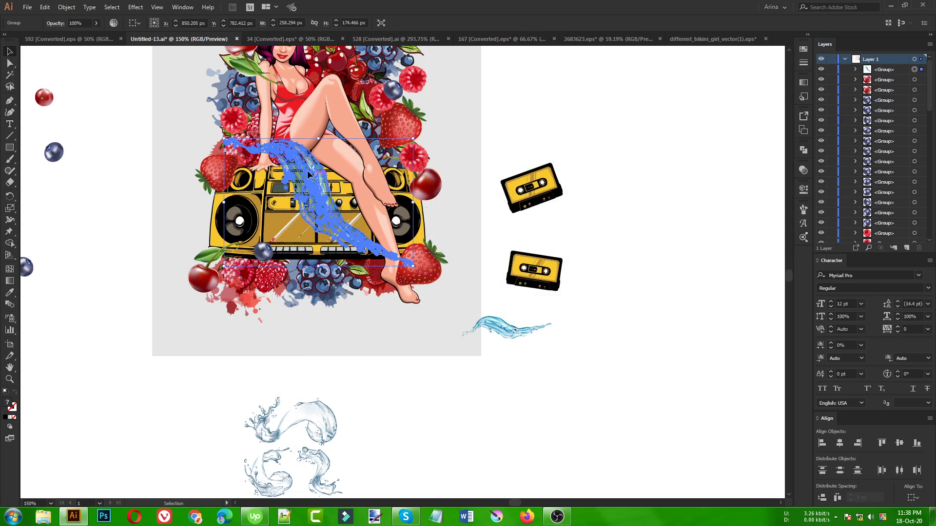
{"action": "left_click_drag", "start_coordinate": [308, 173], "coordinate": [308, 169]}
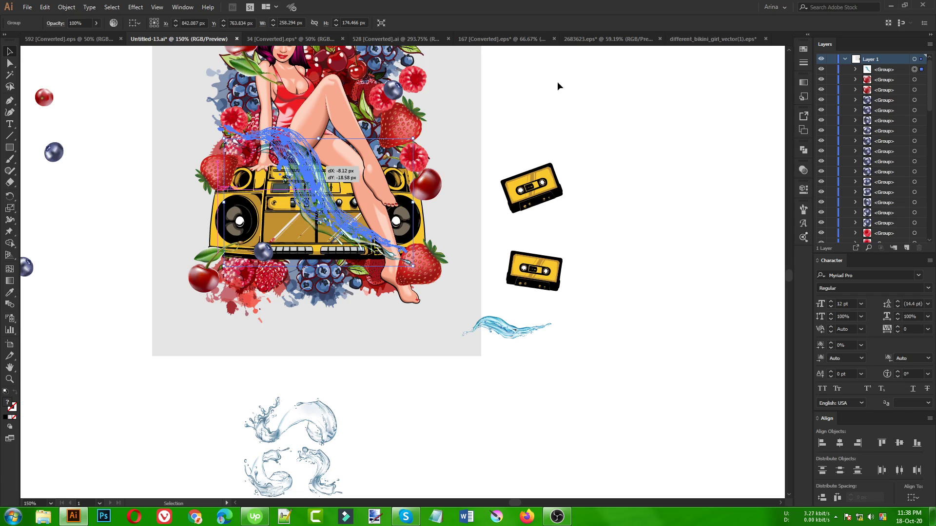
{"action": "left_click", "coordinate": [558, 86]}
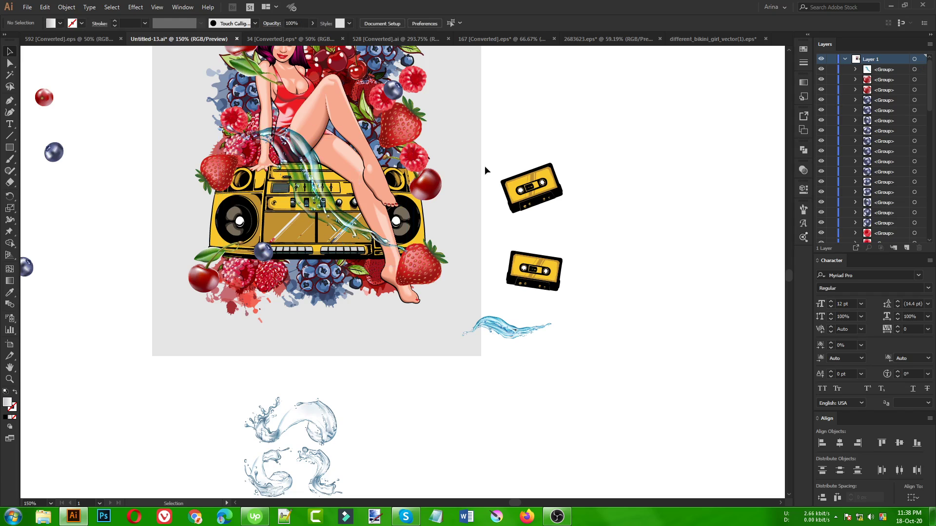
Step: Move the enlarged wave up over the figure's raised knee and the fruit beside it
{"action": "scroll", "coordinate": [185, 179], "scroll_direction": "up", "scroll_amount": 4}
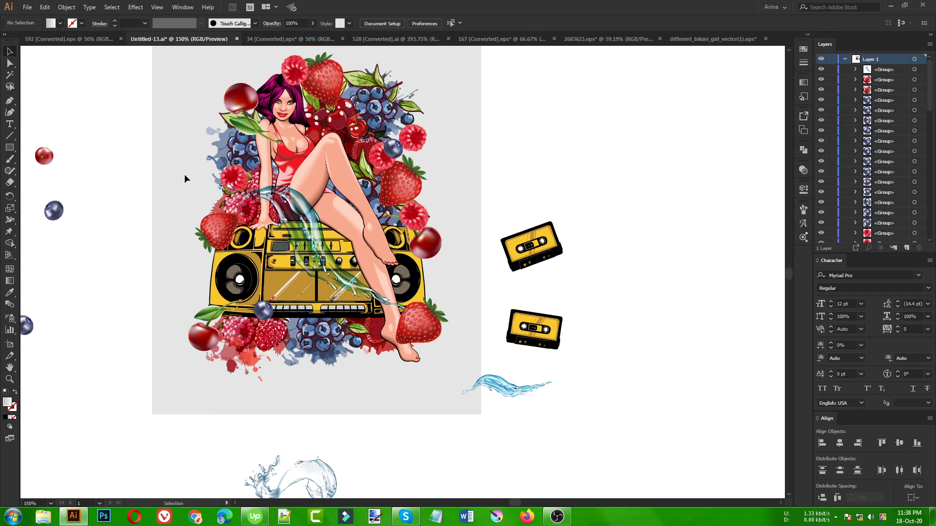
{"action": "scroll", "coordinate": [185, 178], "scroll_direction": "up", "scroll_amount": 1}
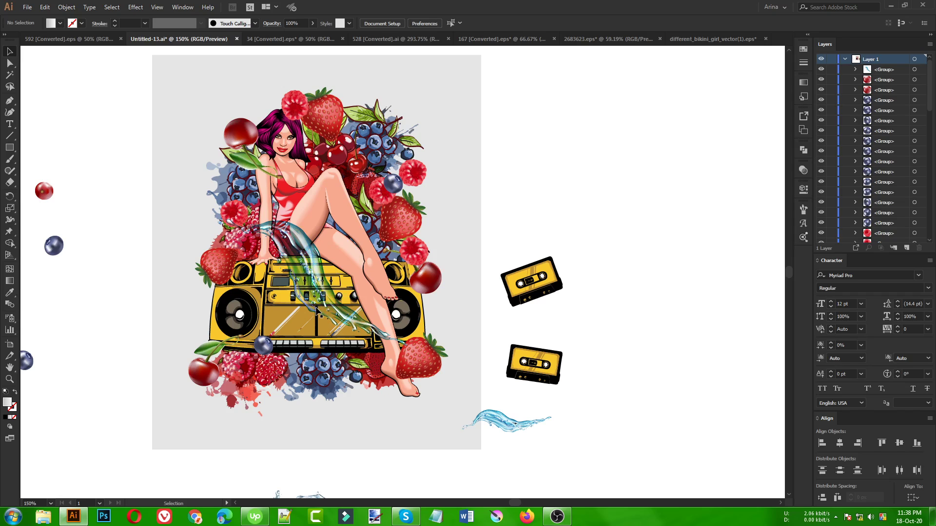
{"action": "left_click", "coordinate": [307, 247]}
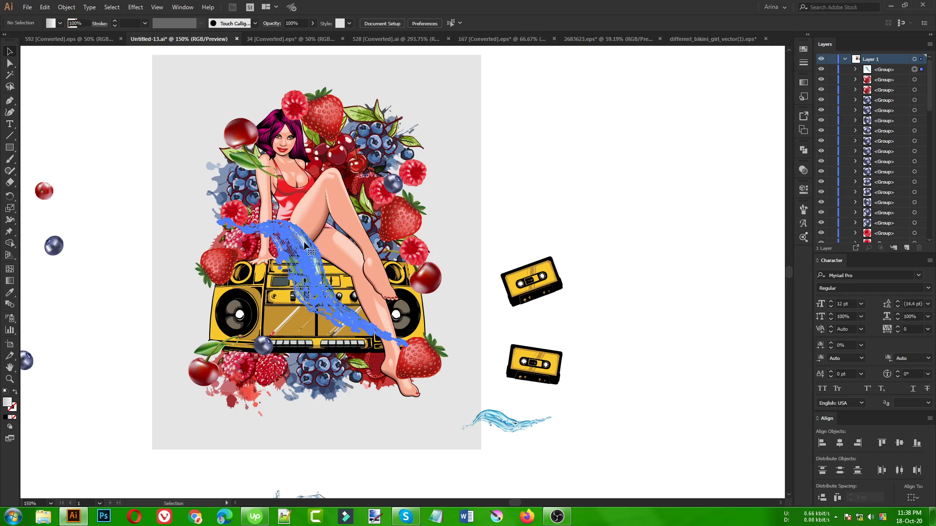
{"action": "left_click_drag", "start_coordinate": [304, 243], "coordinate": [351, 161]}
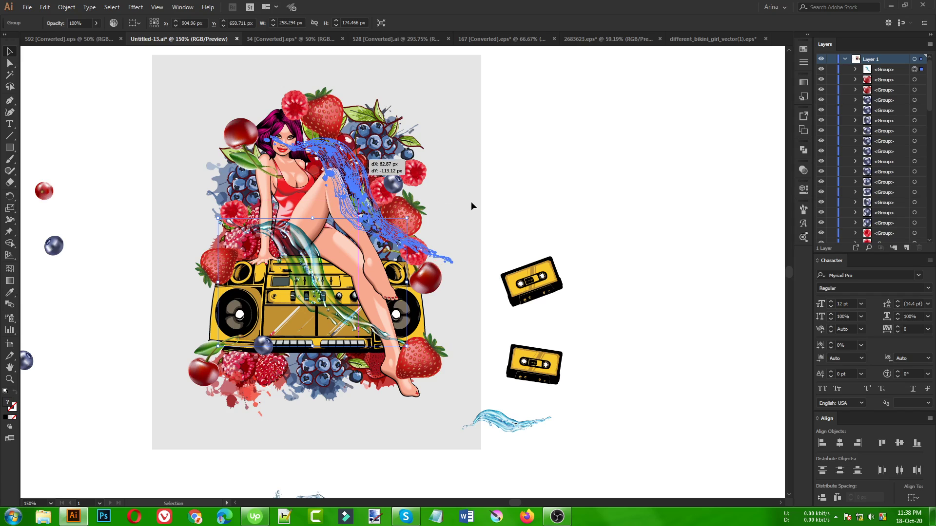
{"action": "left_click", "coordinate": [471, 206]}
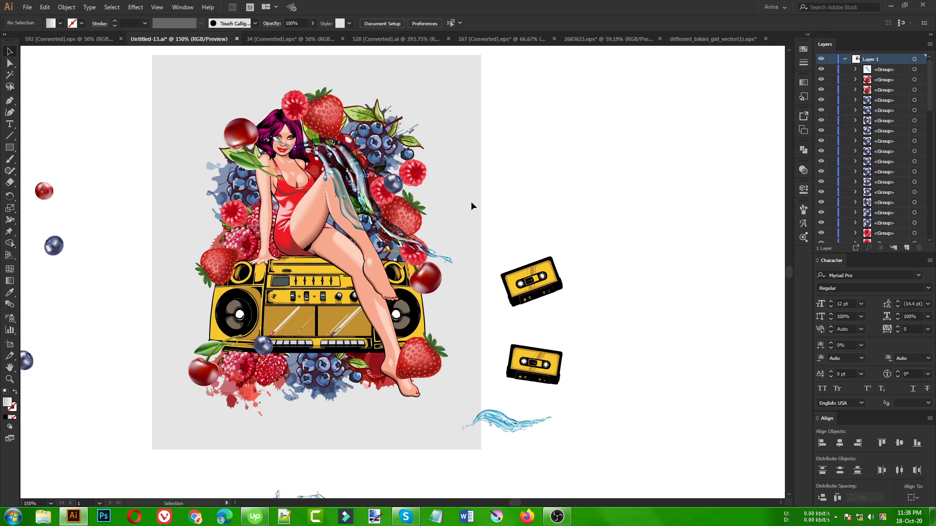
Step: Delete the enlarged wave copy lying over the figure and the fruit
{"action": "left_click", "coordinate": [329, 196]}
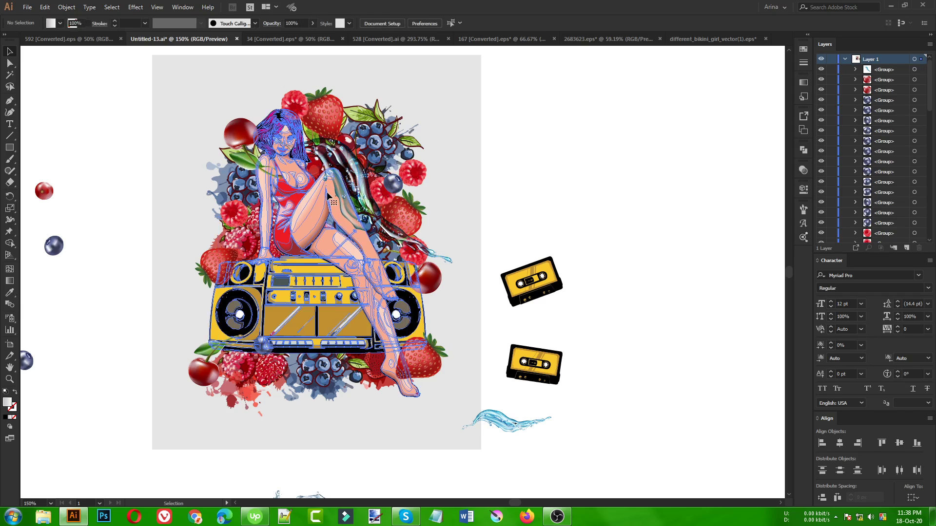
{"action": "key", "text": "a"}
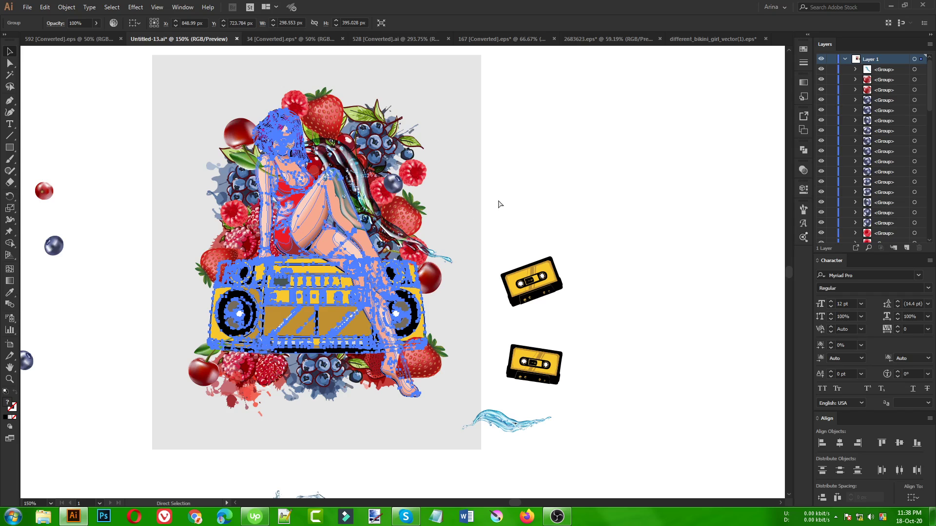
{"action": "key", "text": "v"}
{"action": "left_click", "coordinate": [483, 198]}
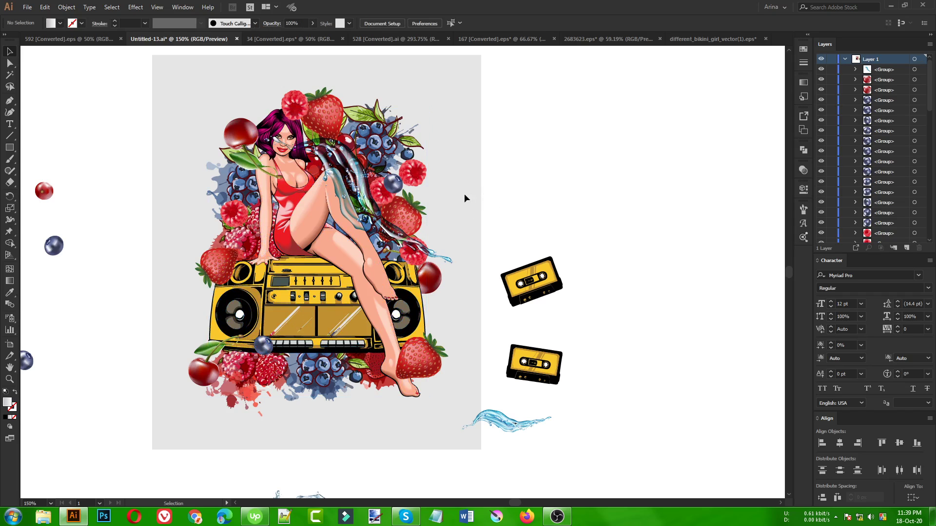
{"action": "left_click", "coordinate": [349, 186]}
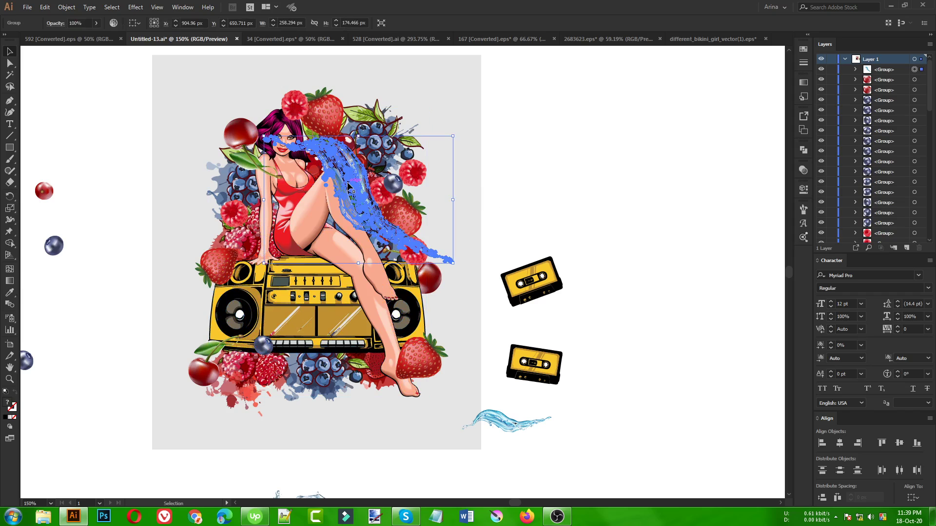
{"action": "key", "text": "Delete"}
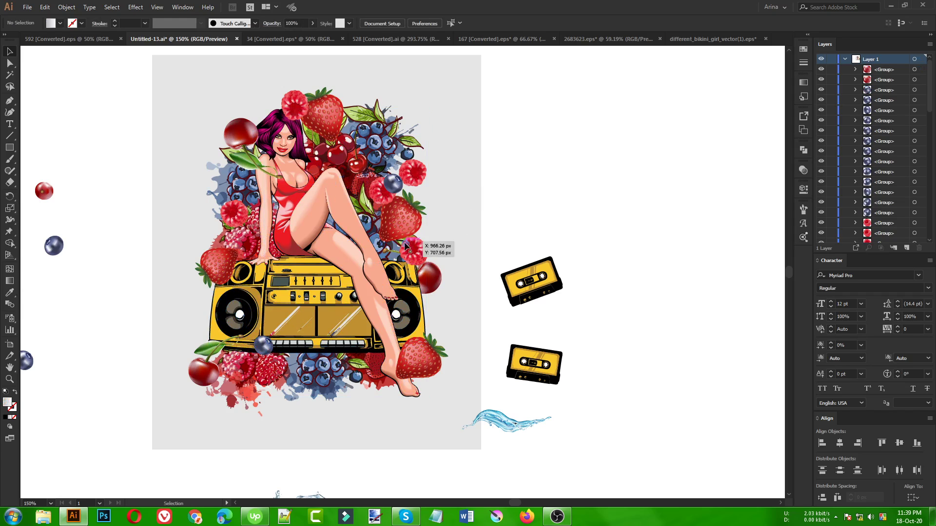
Step: Isolate the blueberry cluster behind the figure's legs, paste the enlarged wave in front of its blueberries, and leave isolation mode
{"action": "left_click", "coordinate": [404, 225]}
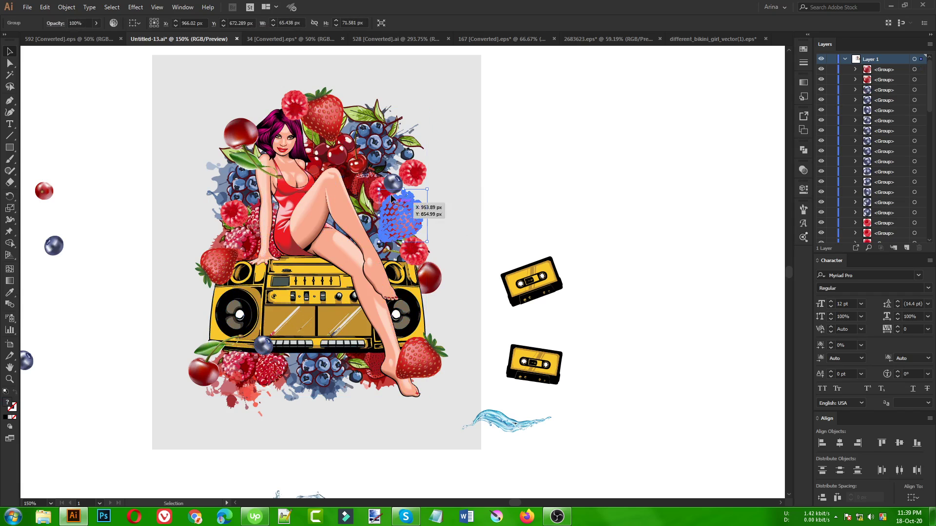
{"action": "left_click", "coordinate": [367, 212]}
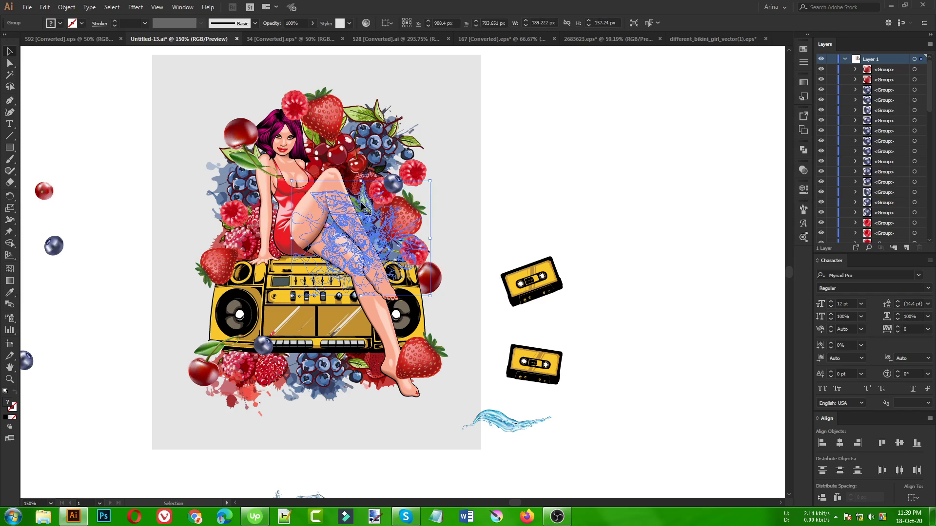
{"action": "double_click", "coordinate": [367, 211]}
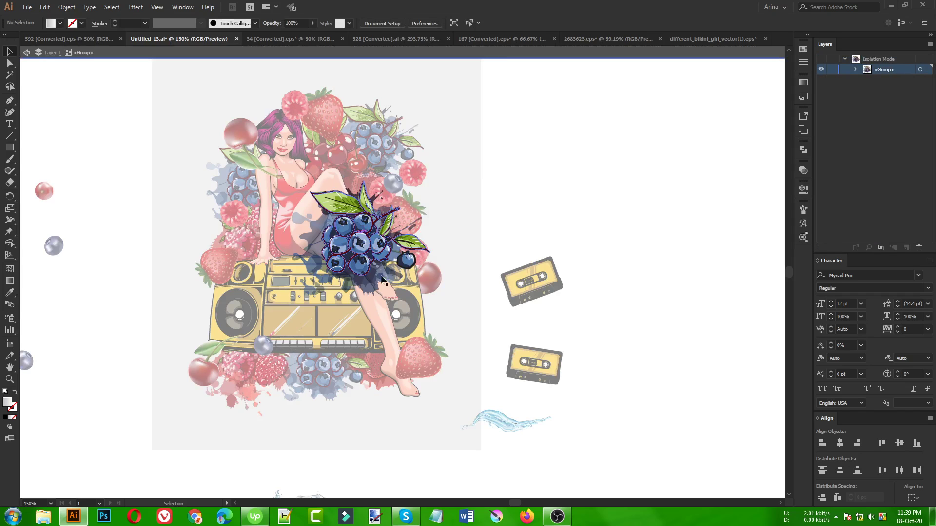
{"action": "key", "text": "a"}
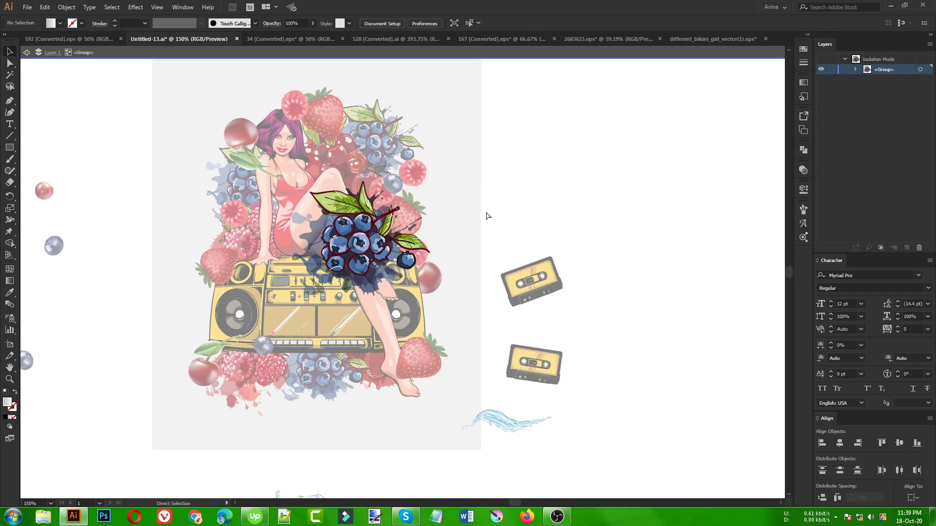
{"action": "left_click", "coordinate": [401, 238]}
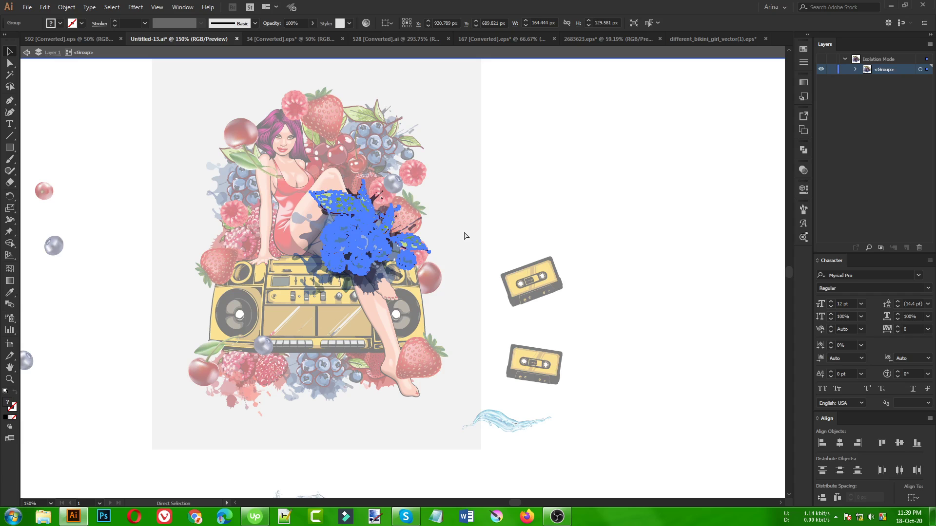
{"action": "key", "text": "v"}
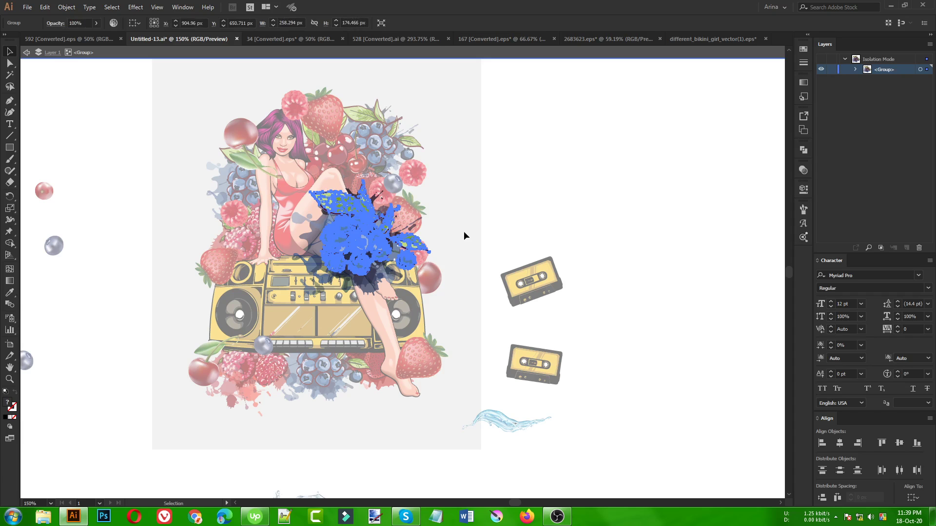
{"action": "left_click", "coordinate": [358, 241]}
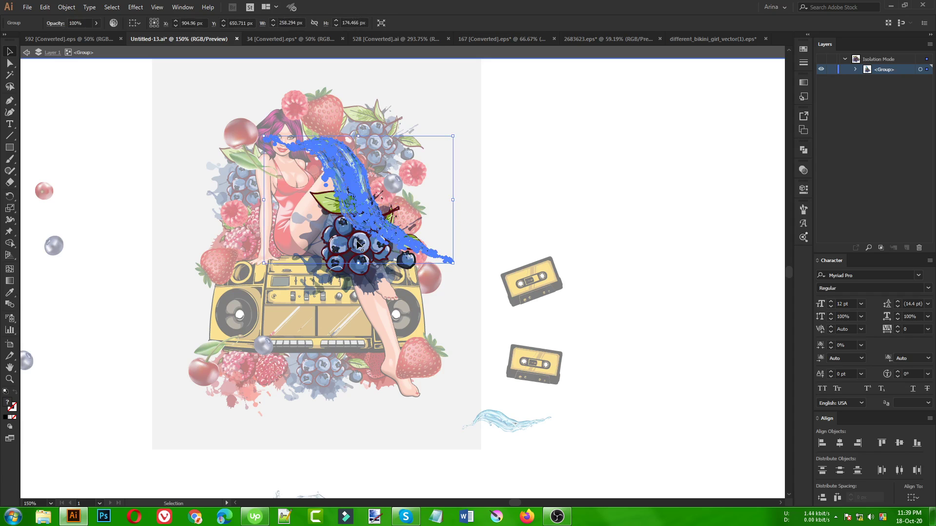
{"action": "left_click", "coordinate": [492, 224]}
{"action": "right_click", "coordinate": [492, 224]}
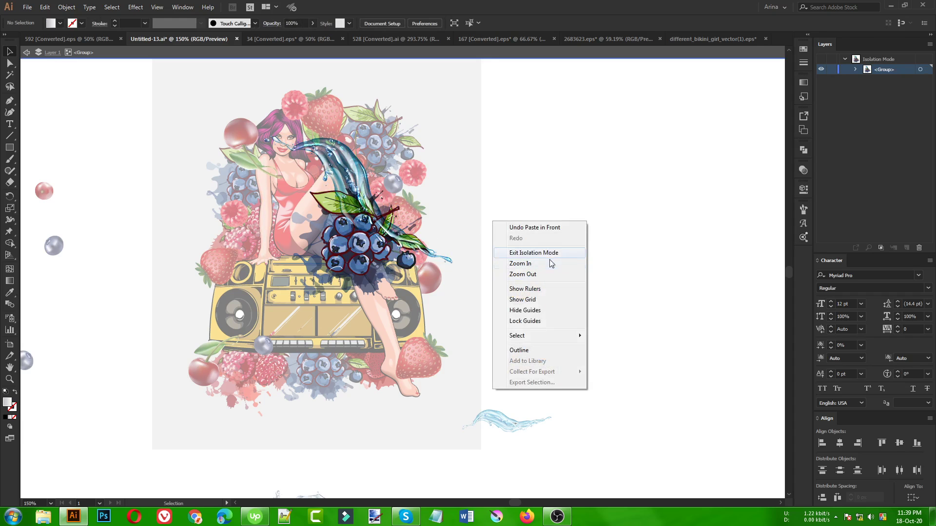
{"action": "left_click", "coordinate": [534, 252]}
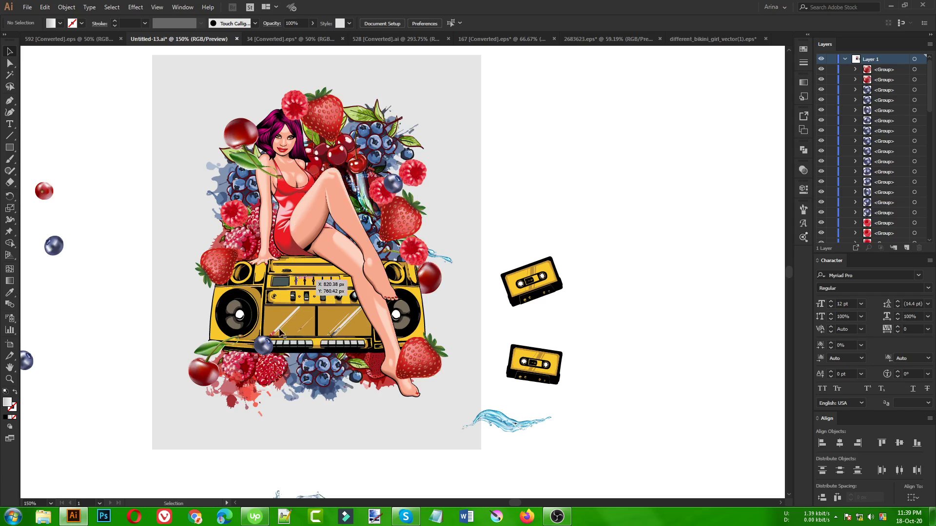
Step: Move the lower curved water splash from below the grey rectangle to the figure's supporting hand and enlarge it to about 160 by 187 px
{"action": "left_click", "coordinate": [516, 426]}
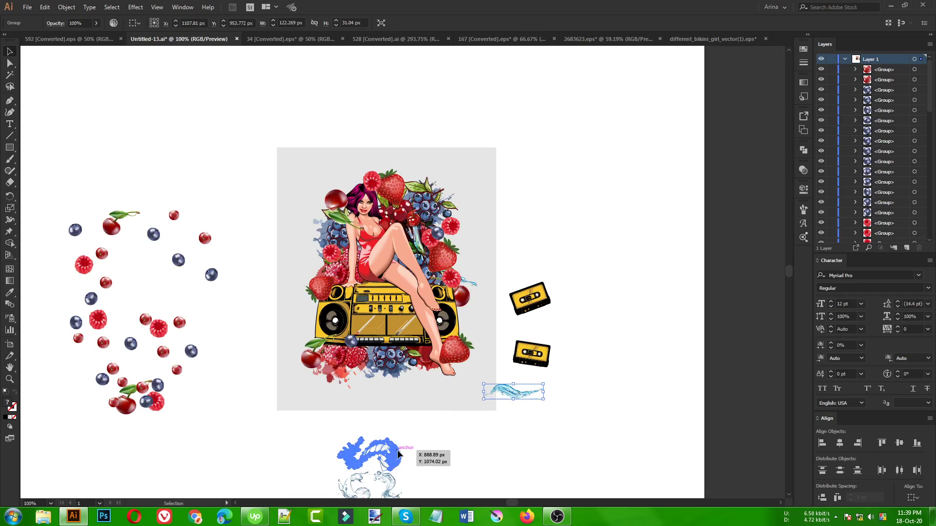
{"action": "left_click", "coordinate": [397, 454]}
{"action": "scroll", "coordinate": [413, 411], "scroll_direction": "down", "scroll_amount": 1}
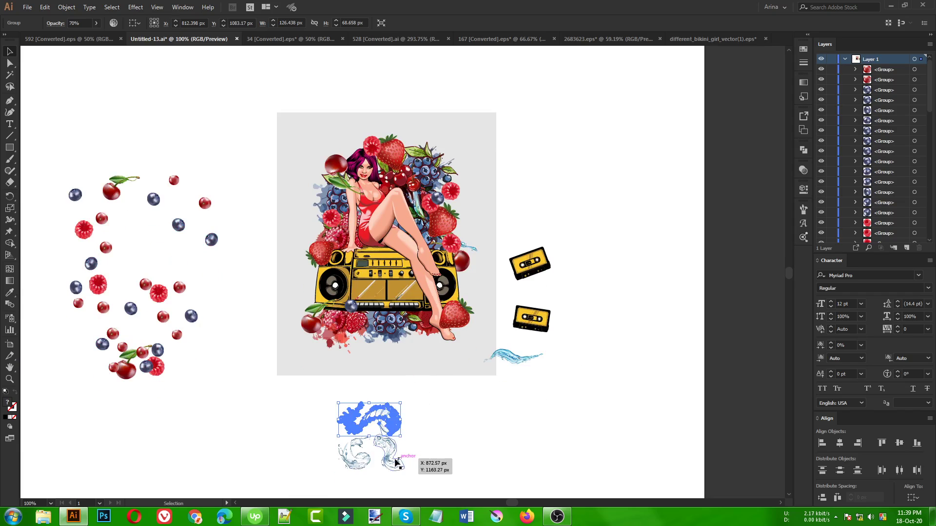
{"action": "left_click_drag", "start_coordinate": [392, 460], "coordinate": [362, 268]}
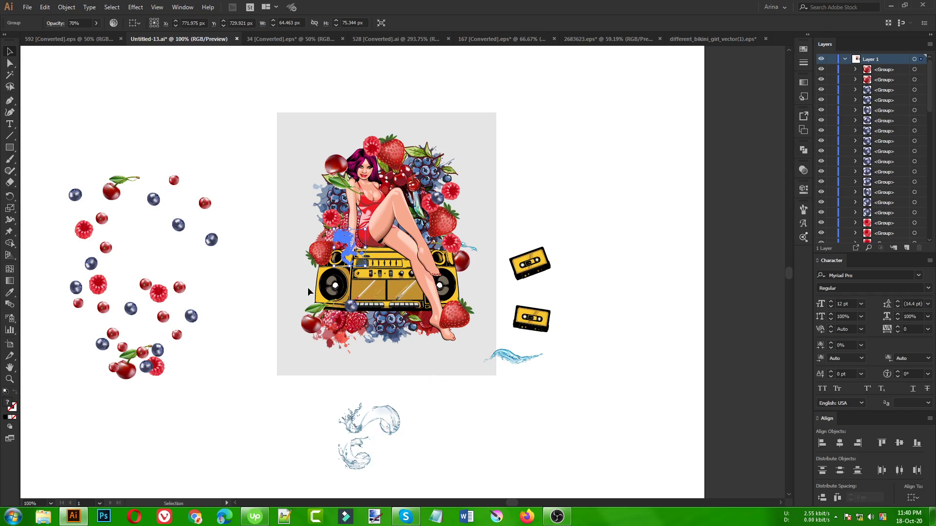
{"action": "scroll", "coordinate": [351, 248], "scroll_direction": "up", "scroll_amount": 4}
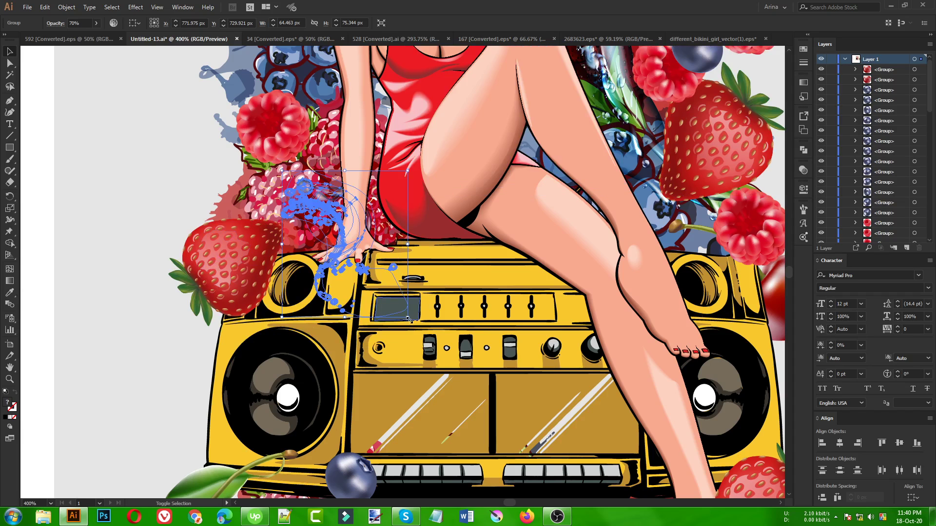
{"action": "left_click_drag", "start_coordinate": [409, 319], "coordinate": [531, 427]}
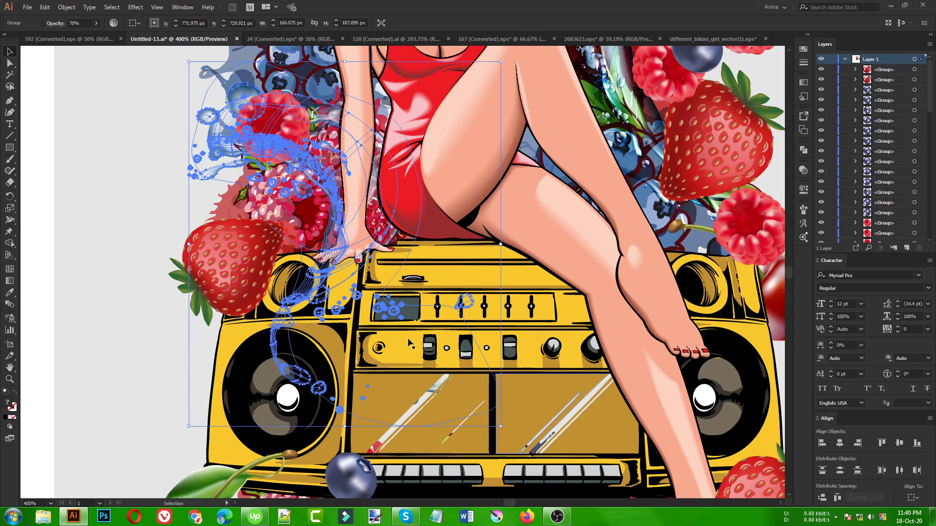
{"action": "key", "text": "ctrl+minus"}
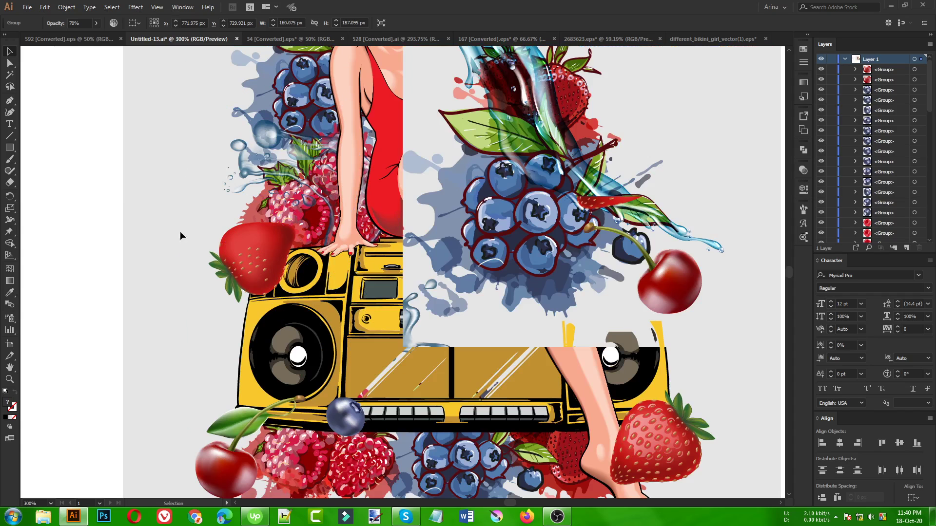
{"action": "left_click", "coordinate": [163, 209]}
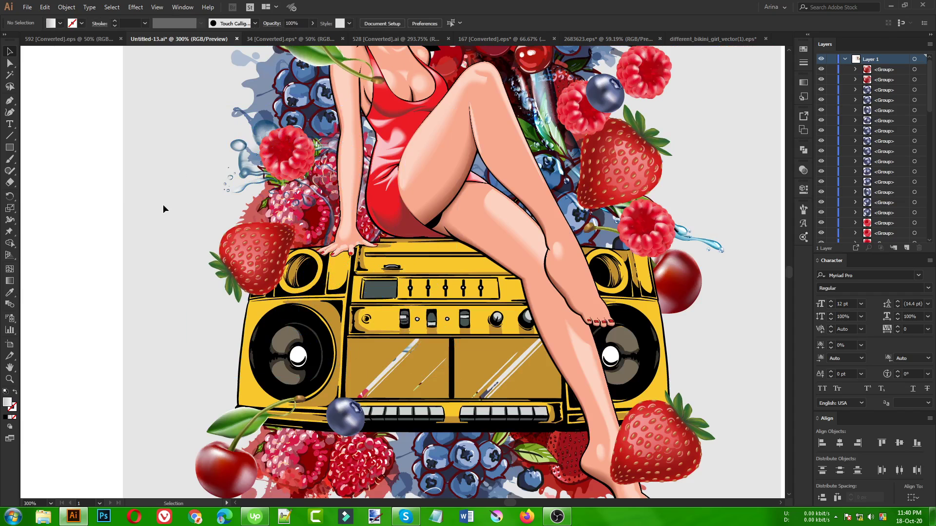
Step: Bring the enlarged water splash to the top of the layer, in front of the figure's arm and the boombox
{"action": "left_click", "coordinate": [245, 181]}
{"action": "key", "text": "Delete"}
{"action": "key", "text": "a"}
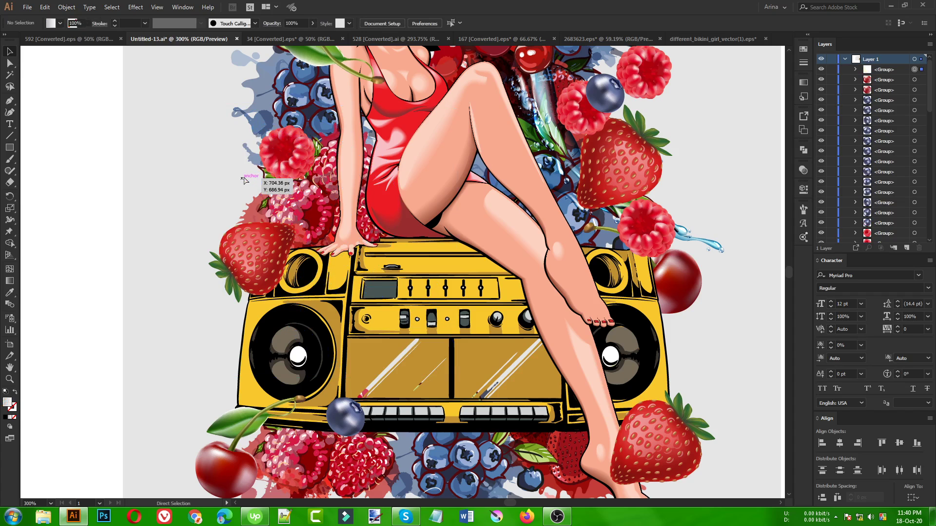
{"action": "key", "text": "ctrl+z"}
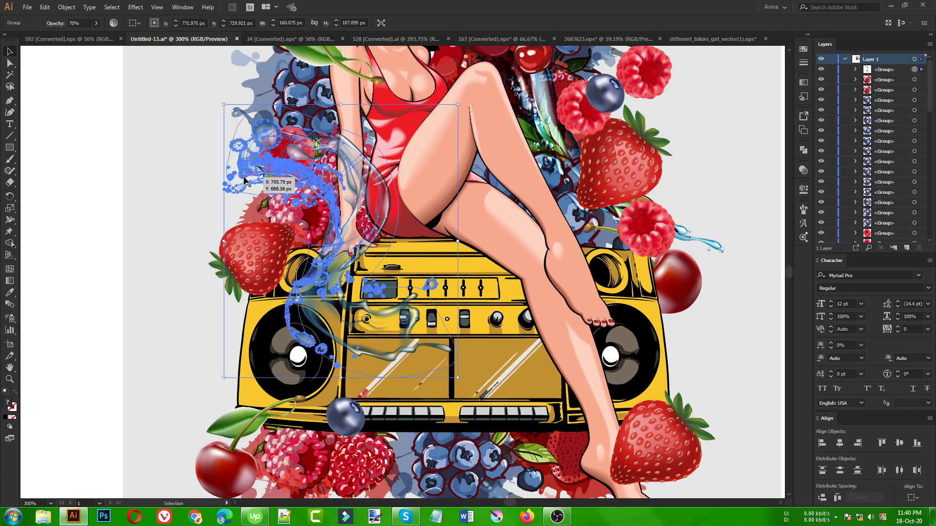
{"action": "left_click", "coordinate": [195, 192]}
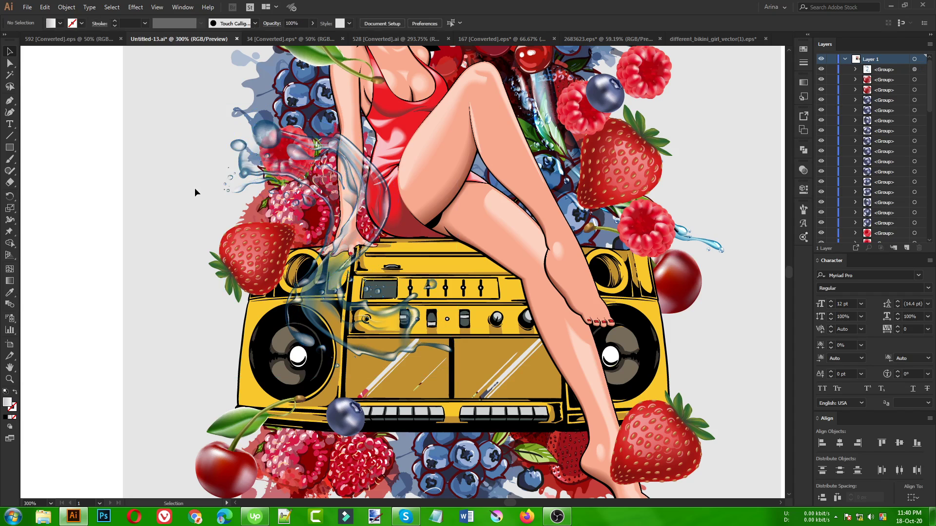
{"action": "scroll", "coordinate": [194, 188], "scroll_direction": "down", "scroll_amount": 1}
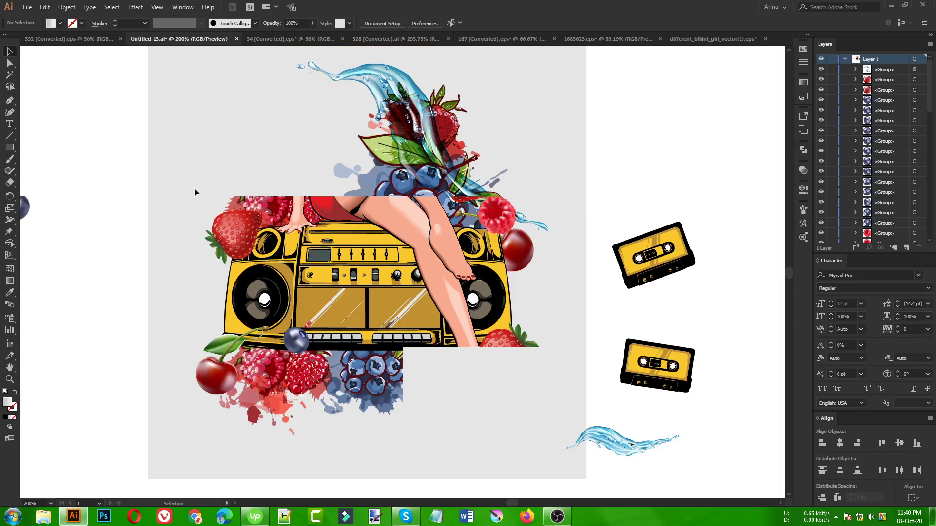
{"action": "scroll", "coordinate": [202, 222], "scroll_direction": "up", "scroll_amount": 1}
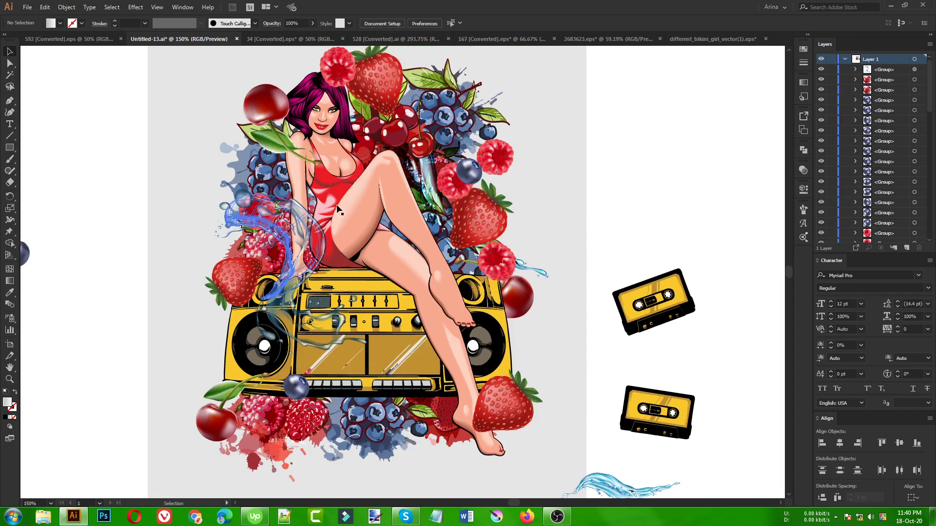
{"action": "scroll", "coordinate": [234, 205], "scroll_direction": "down", "scroll_amount": 1}
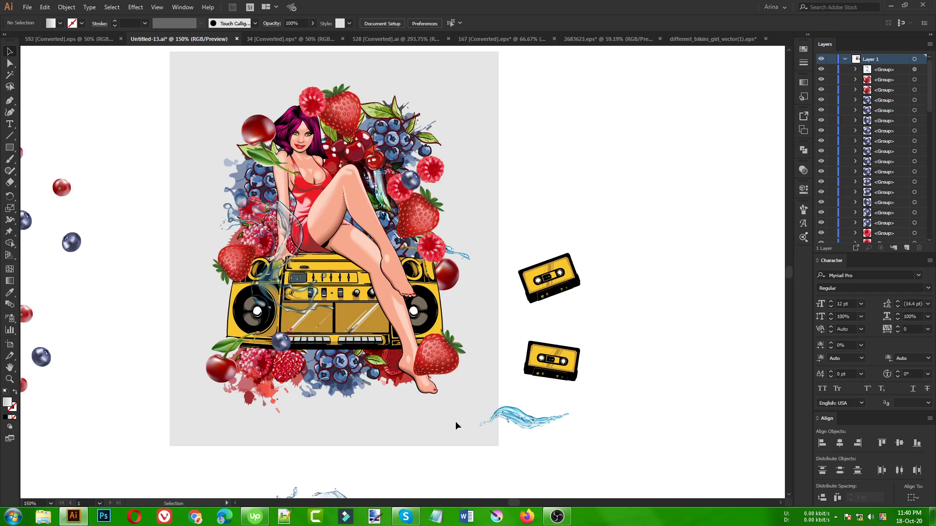
Step: Draw a rectangle of about 386 by 461 px around the artwork, with no fill and a black stroke
{"action": "left_click", "coordinate": [9, 148]}
{"action": "left_click_drag", "start_coordinate": [191, 74], "coordinate": [473, 411]}
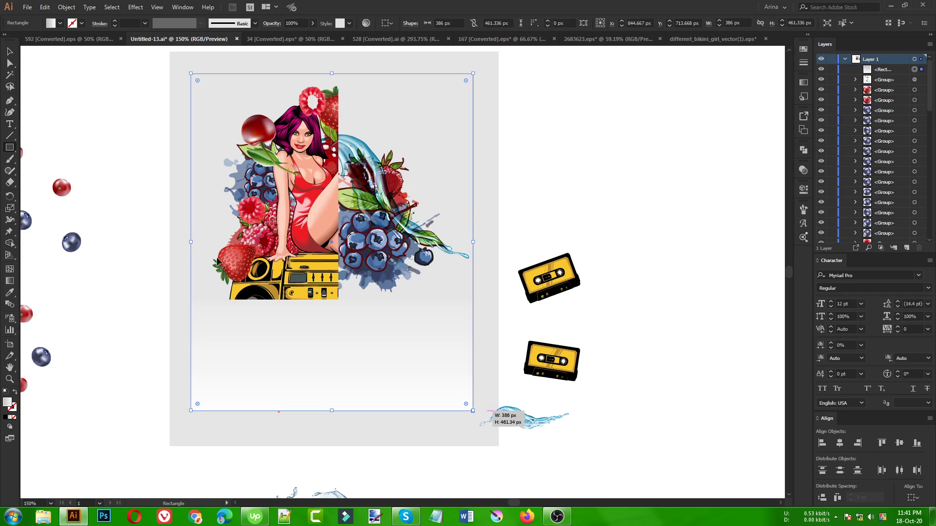
{"action": "left_click", "coordinate": [60, 23]}
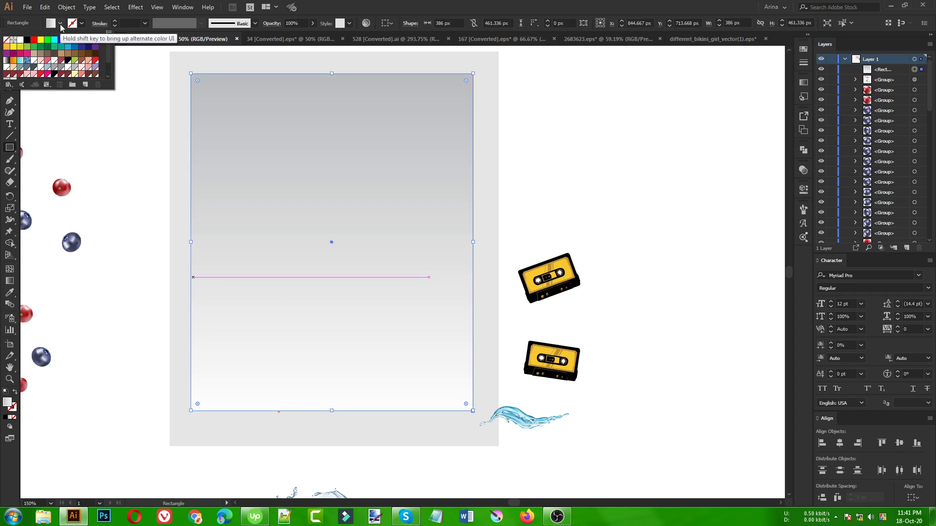
{"action": "left_click", "coordinate": [8, 44]}
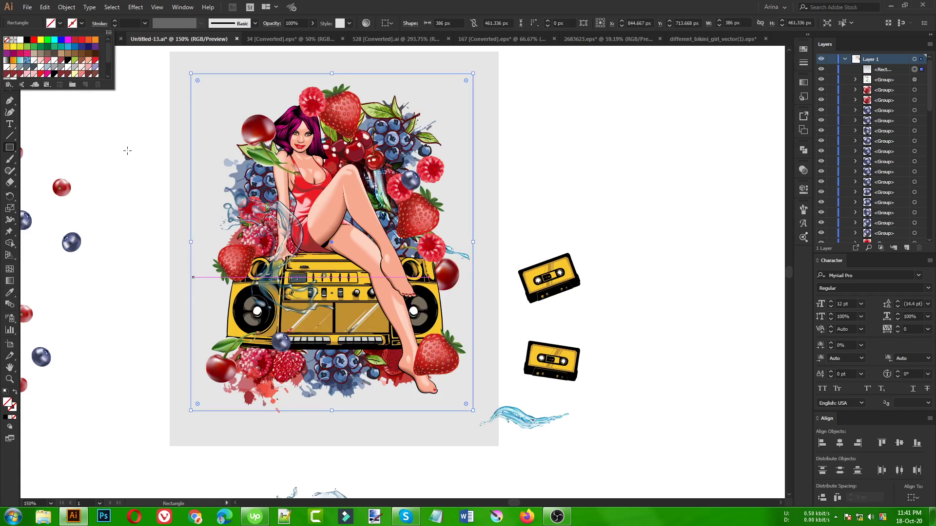
{"action": "left_click", "coordinate": [80, 23]}
{"action": "left_click", "coordinate": [81, 23]}
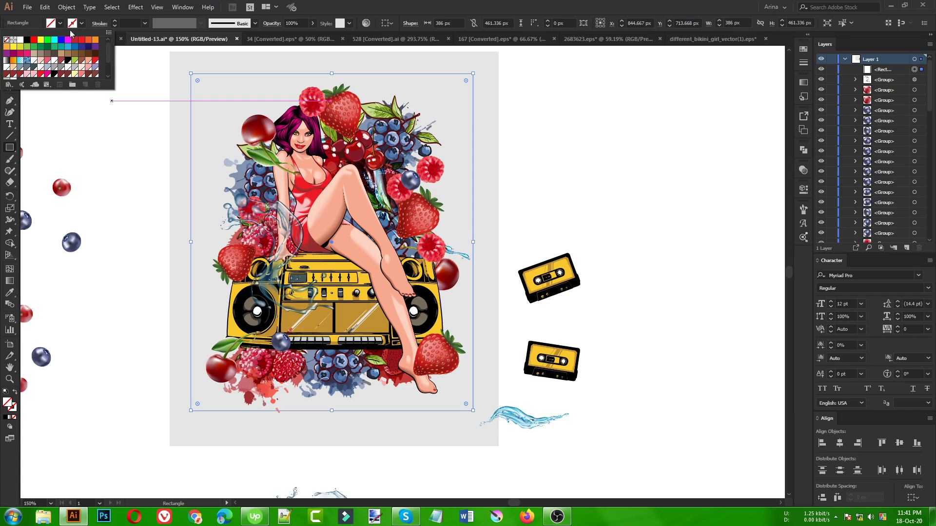
{"action": "left_click", "coordinate": [27, 41]}
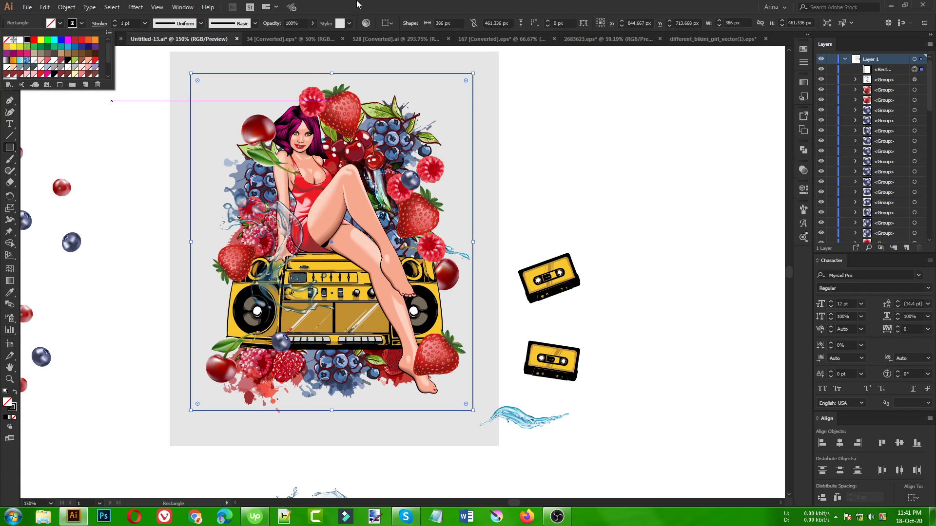
{"action": "key", "text": "Escape"}
{"action": "key", "text": "v"}
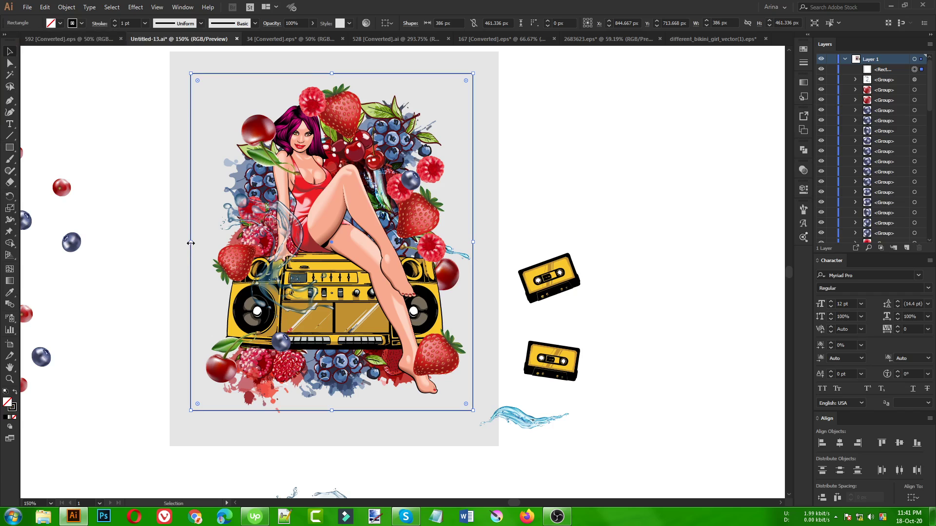
Step: Narrow the black frame from both sides to a width of about 363 px
{"action": "left_click_drag", "start_coordinate": [191, 243], "coordinate": [205, 246]}
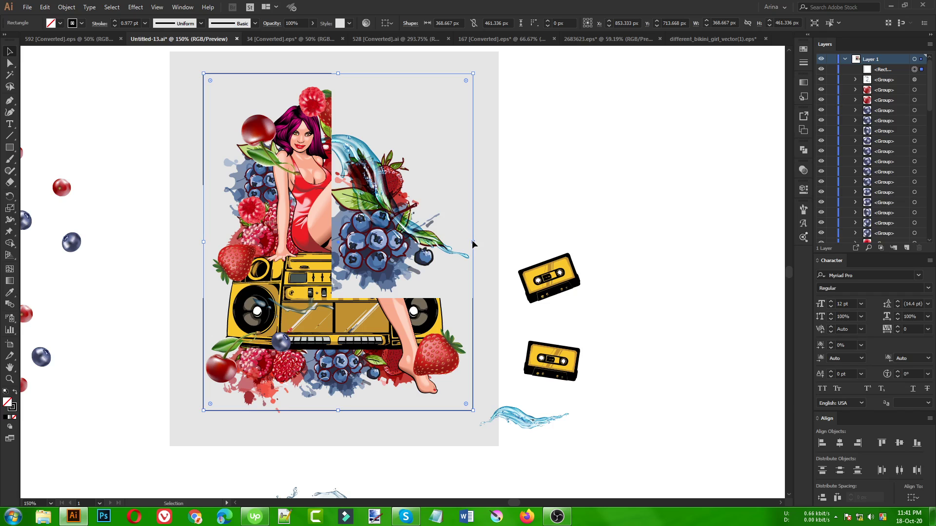
{"action": "left_click_drag", "start_coordinate": [474, 243], "coordinate": [469, 244]}
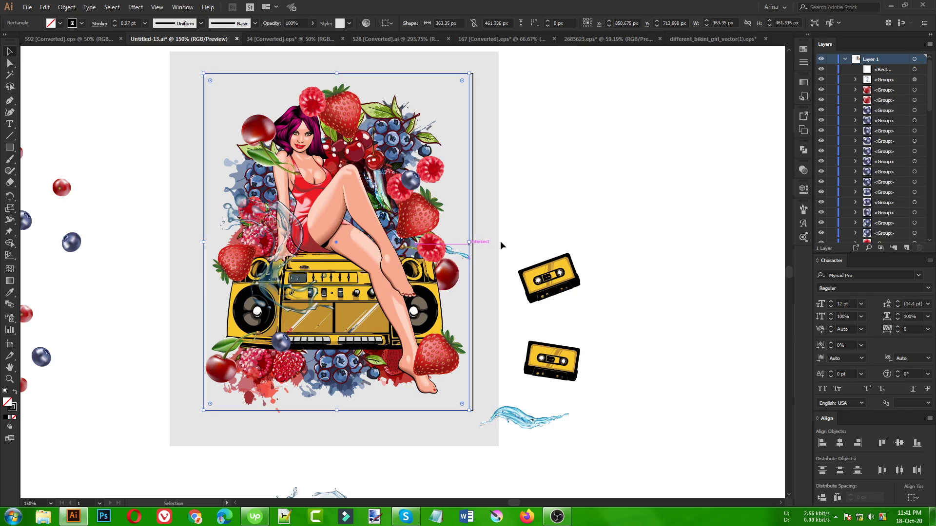
{"action": "left_click", "coordinate": [501, 245]}
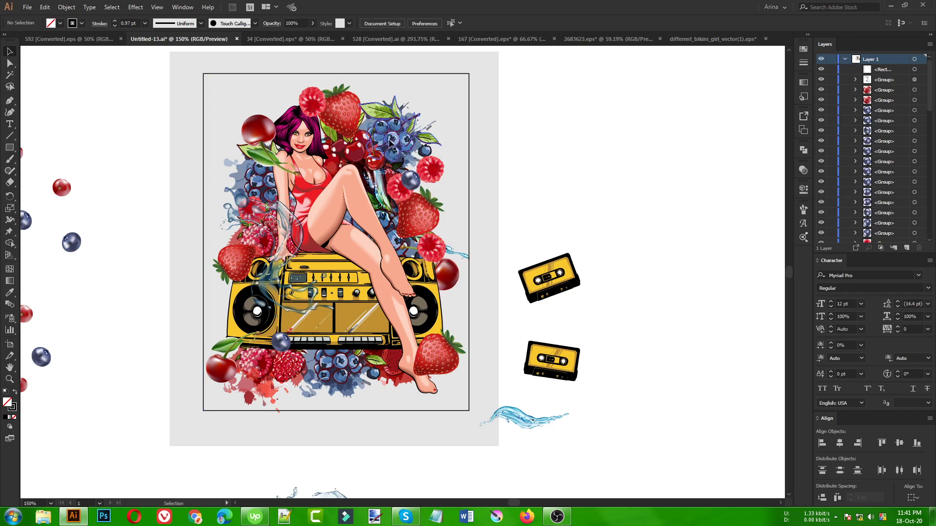
Step: Duplicate the raspberry cluster from below the boombox into the frame's upper right corner and enlarge the copy to about 159 by 183 px
{"action": "left_click", "coordinate": [271, 367]}
{"action": "left_click", "coordinate": [271, 367]}
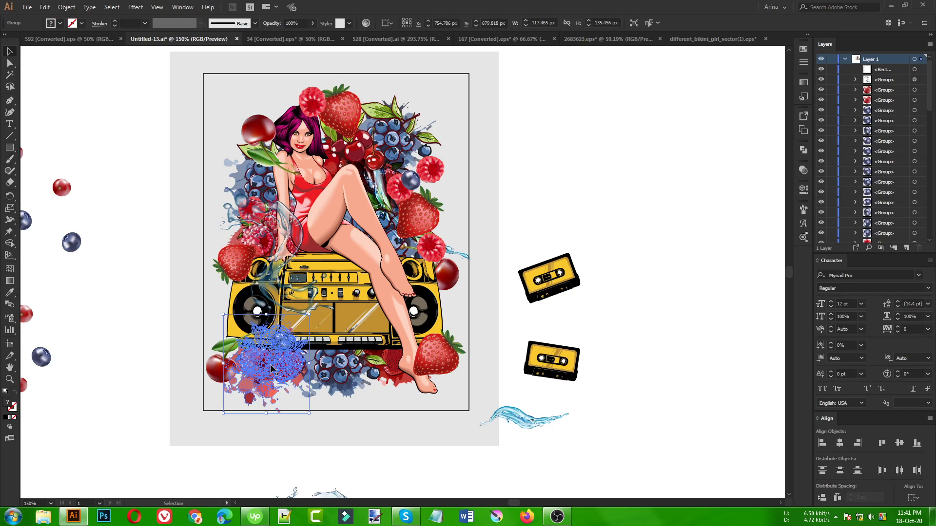
{"action": "left_click_drag", "start_coordinate": [271, 367], "coordinate": [431, 120]}
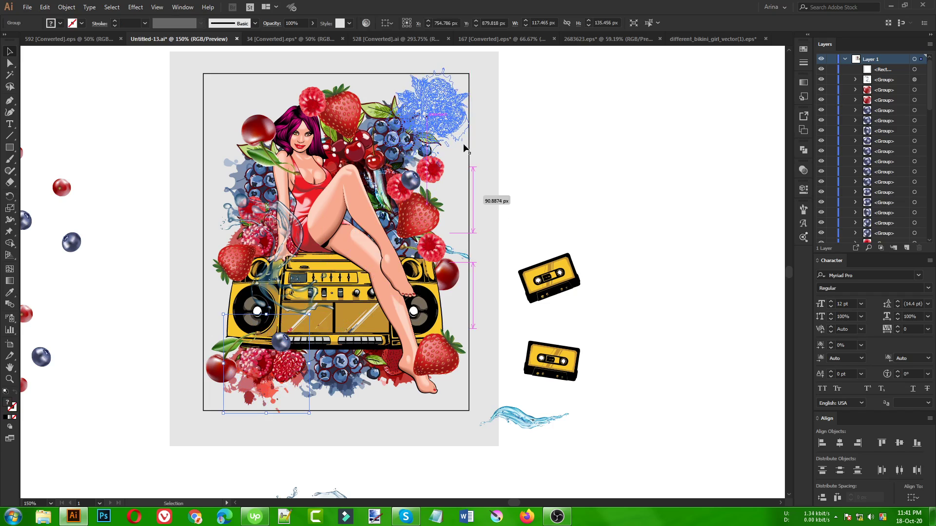
{"action": "left_click_drag", "start_coordinate": [465, 145], "coordinate": [471, 150]}
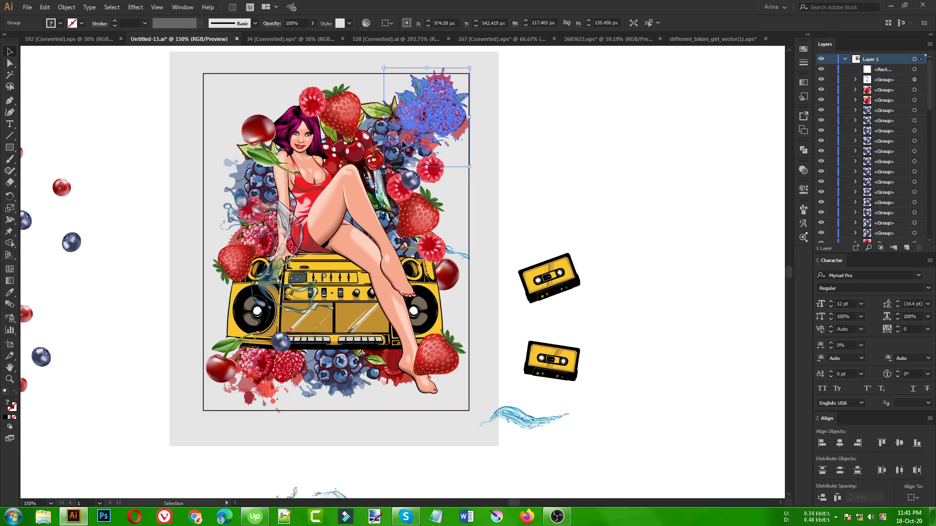
{"action": "left_click_drag", "start_coordinate": [383, 169], "coordinate": [395, 195]}
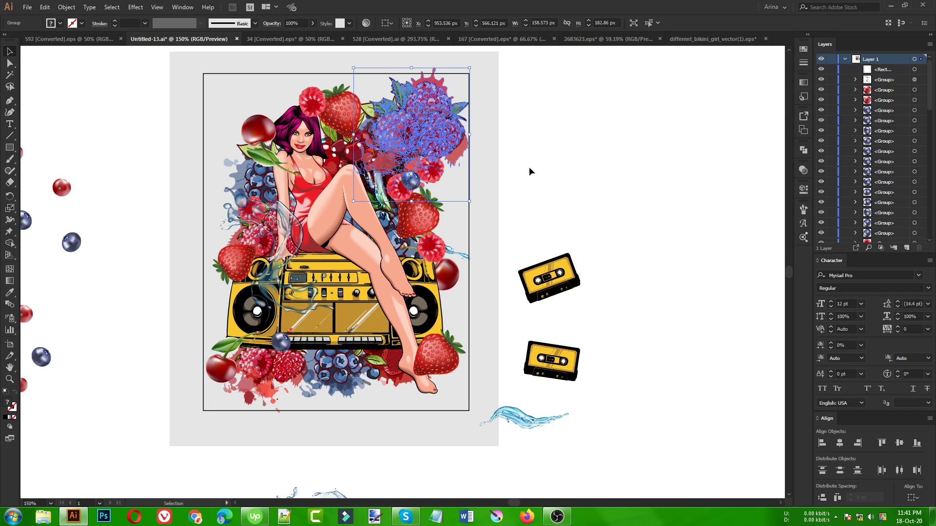
Step: Duplicate the strawberry cluster from behind the figure's foot into the frame's upper left corner and enlarge the copy to about 169 by 150 px
{"action": "left_click", "coordinate": [530, 170]}
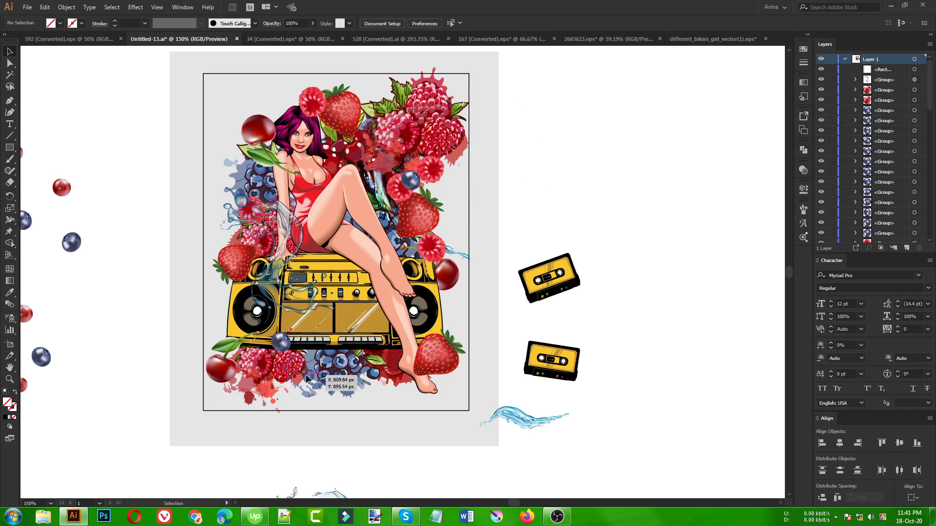
{"action": "left_click", "coordinate": [399, 363]}
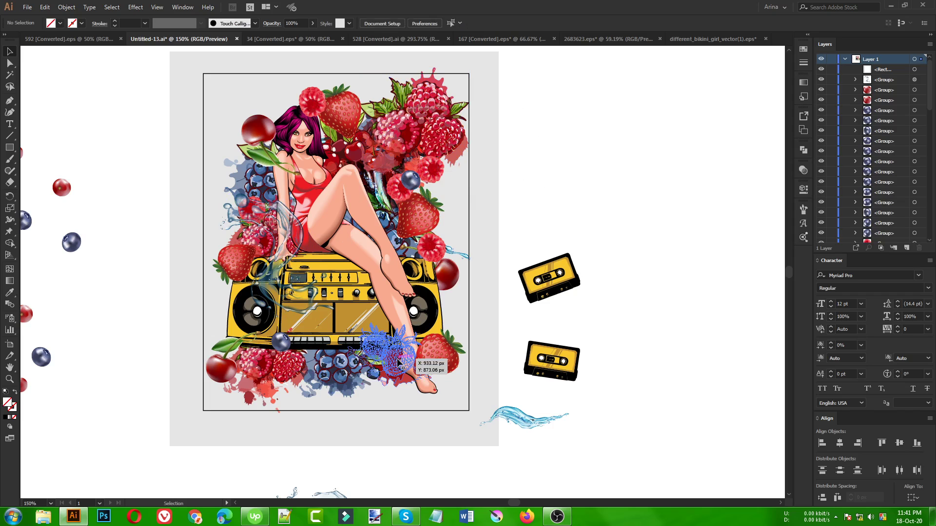
{"action": "left_click_drag", "start_coordinate": [399, 363], "coordinate": [244, 112]}
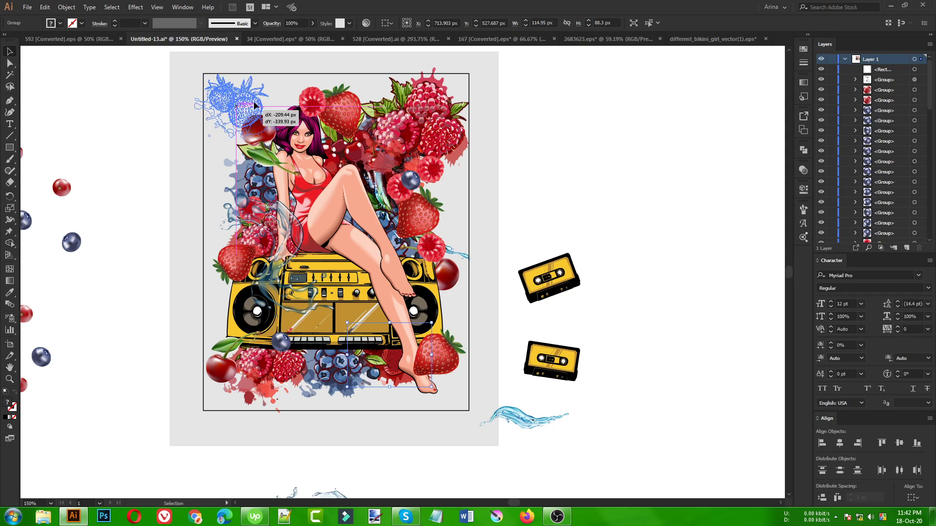
{"action": "left_click_drag", "start_coordinate": [250, 95], "coordinate": [322, 109]}
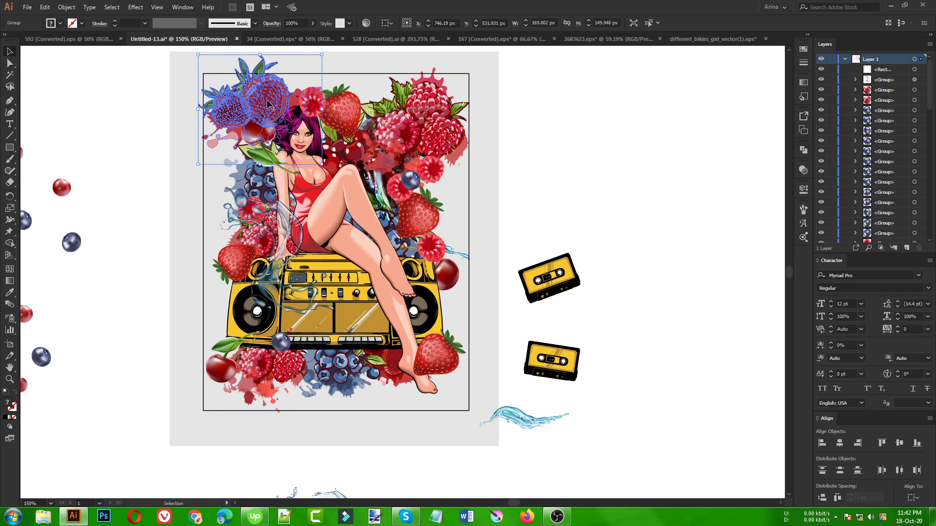
{"action": "left_click_drag", "start_coordinate": [266, 104], "coordinate": [266, 113]}
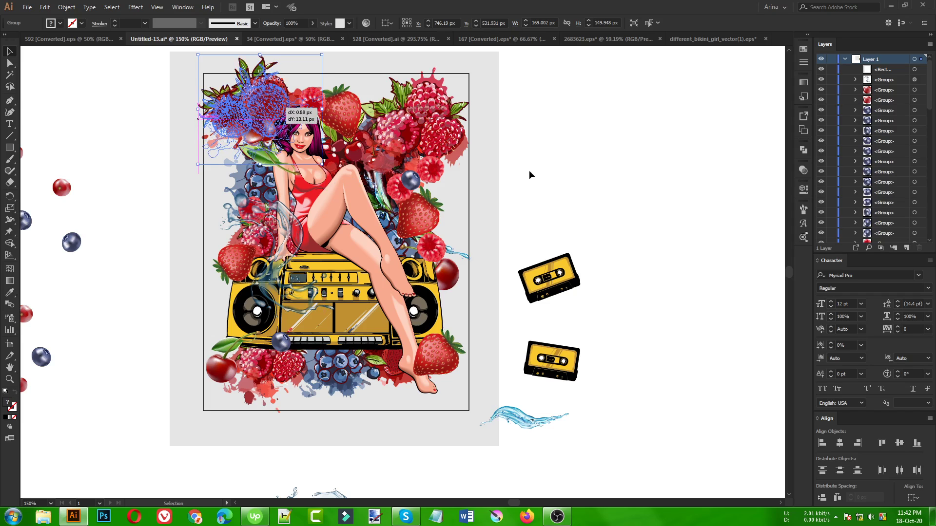
{"action": "left_click", "coordinate": [529, 174]}
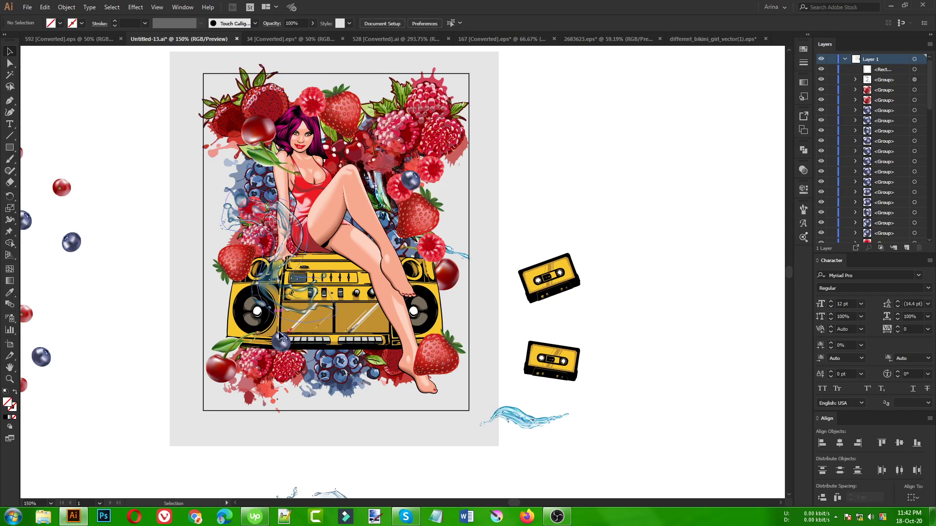
Step: Enlarge the raspberry cluster below the boombox's left speaker to about 136 by 157 px
{"action": "left_click", "coordinate": [260, 375]}
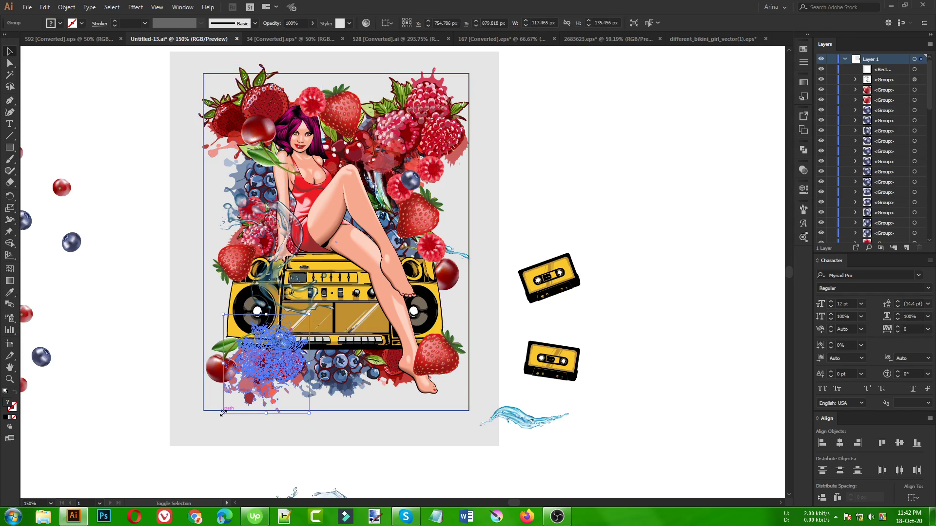
{"action": "left_click_drag", "start_coordinate": [222, 414], "coordinate": [181, 429]}
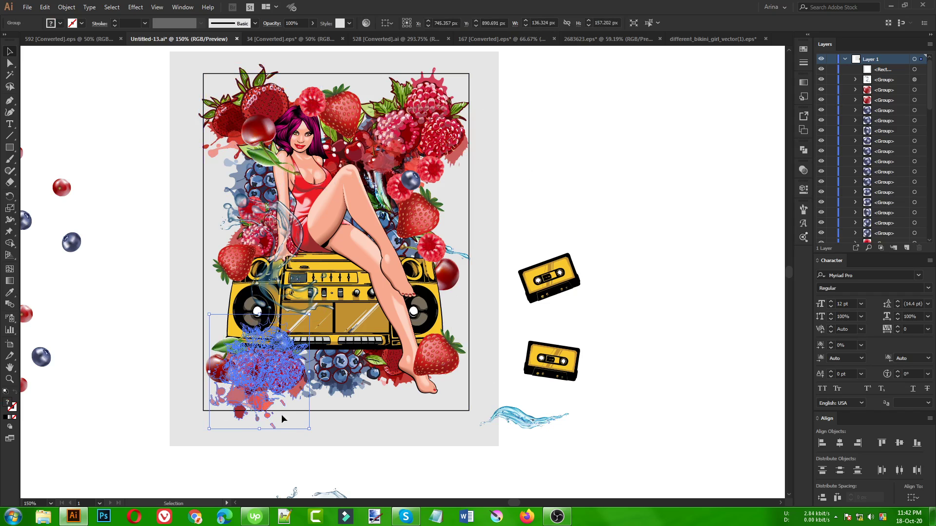
{"action": "left_click", "coordinate": [438, 428]}
{"action": "scroll", "coordinate": [284, 131], "scroll_direction": "up", "scroll_amount": 1}
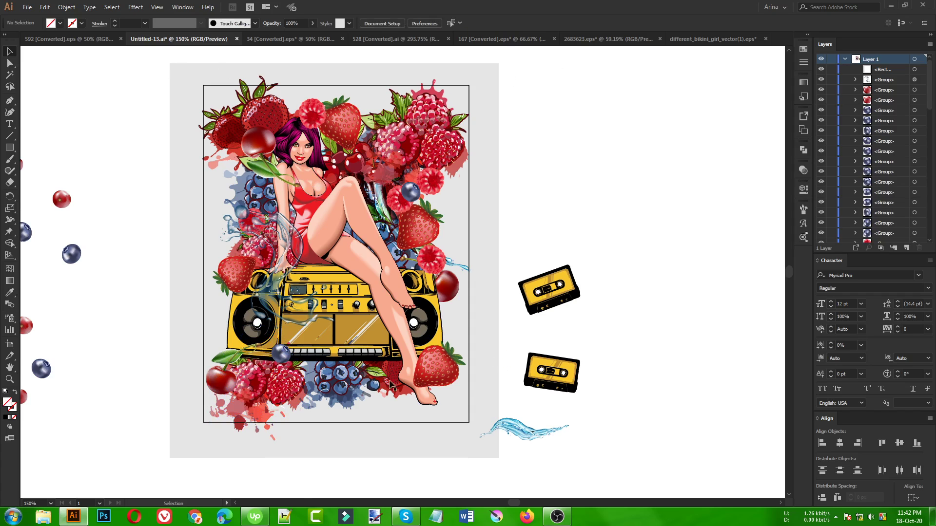
Step: Enlarge the strawberry cluster behind the figure's foot to about 172 by 132 px
{"action": "left_click", "coordinate": [403, 391]}
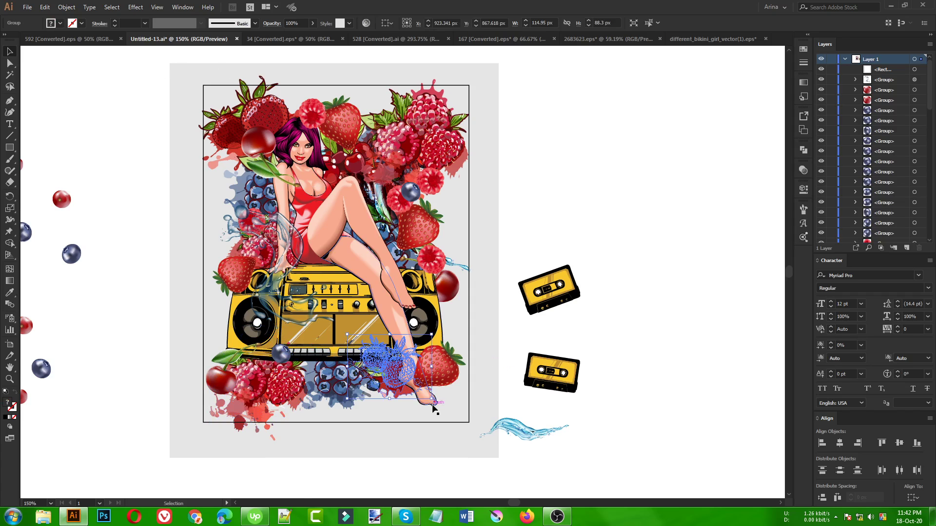
{"action": "left_click_drag", "start_coordinate": [432, 398], "coordinate": [475, 431]}
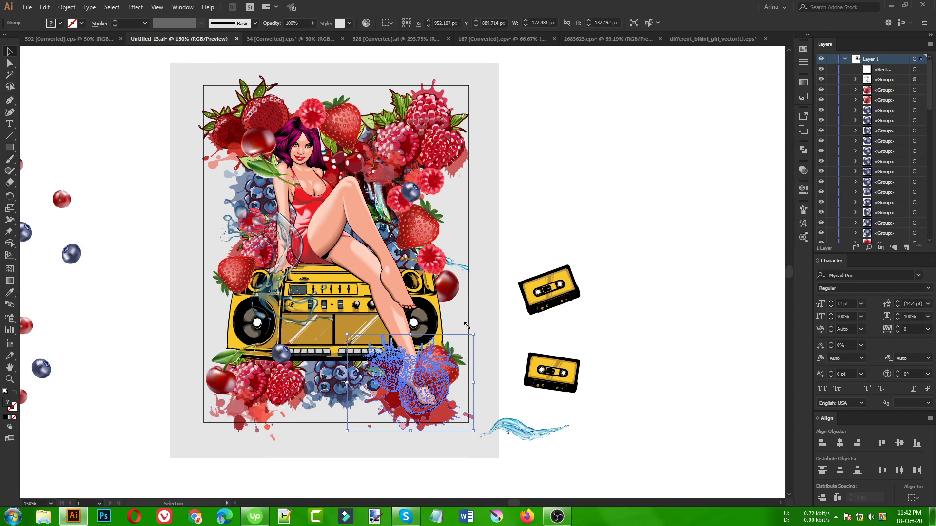
{"action": "left_click", "coordinate": [523, 229]}
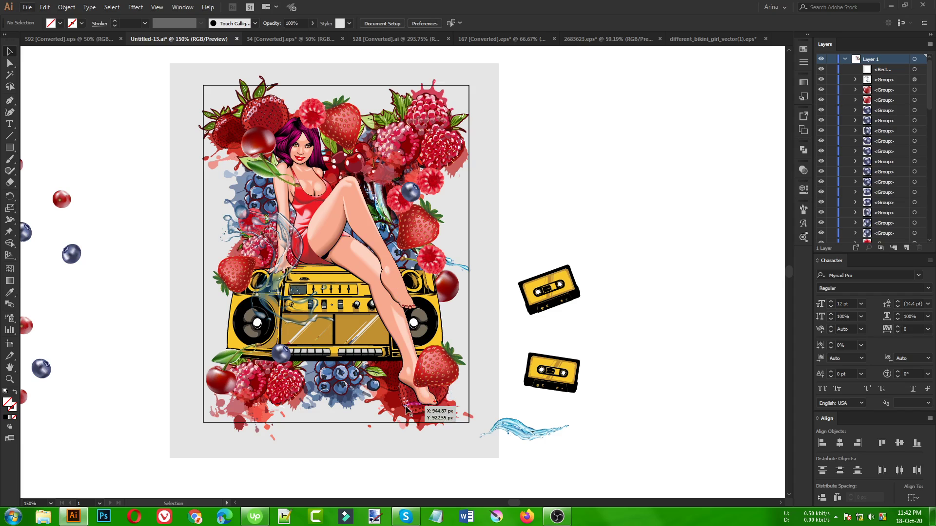
Step: Try a duplicate of the lower raspberry cluster over the fruit along the frame's right side, and undo it
{"action": "left_click", "coordinate": [285, 393]}
{"action": "left_click_drag", "start_coordinate": [285, 393], "coordinate": [446, 144]}
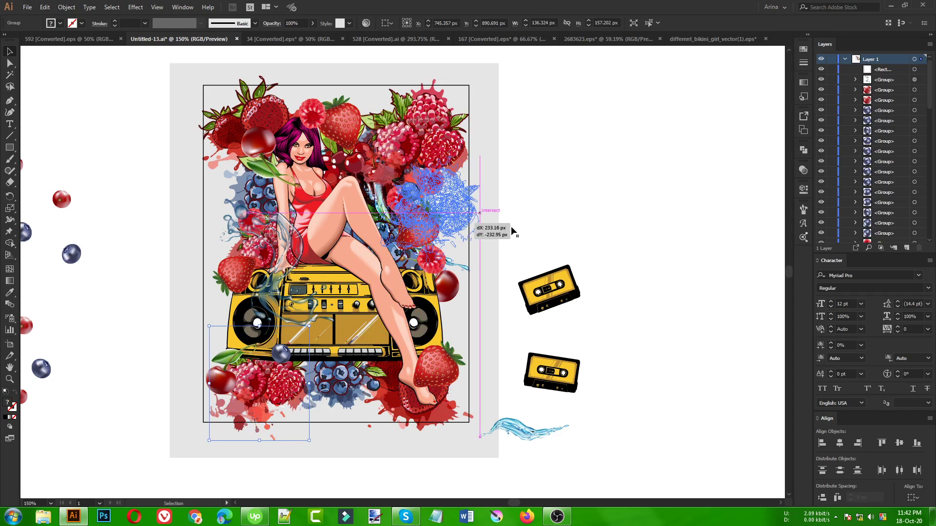
{"action": "left_click_drag", "start_coordinate": [511, 226], "coordinate": [511, 226]}
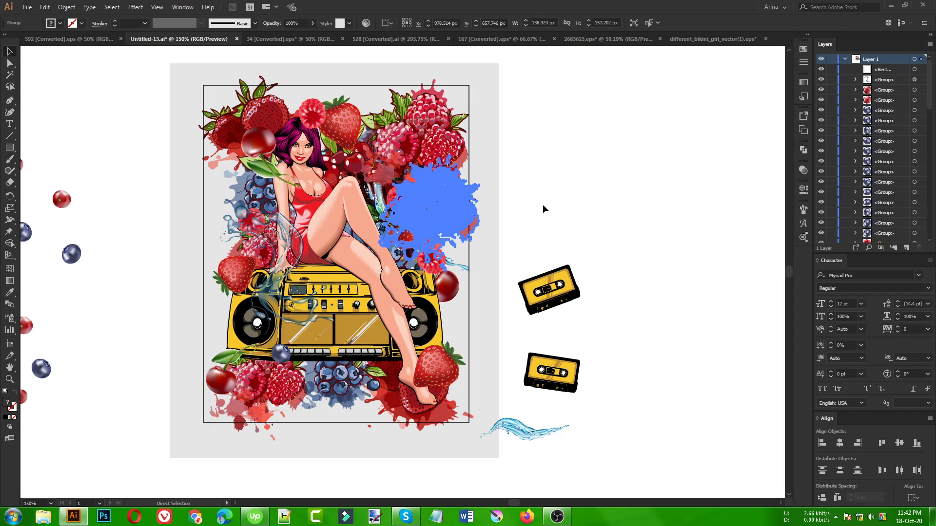
{"action": "key", "text": "ctrl+z"}
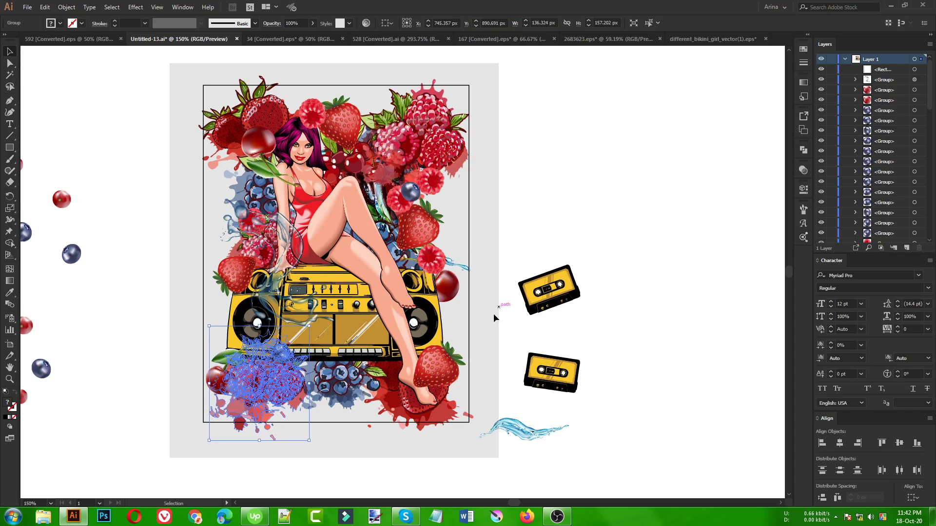
{"action": "left_click", "coordinate": [500, 265]}
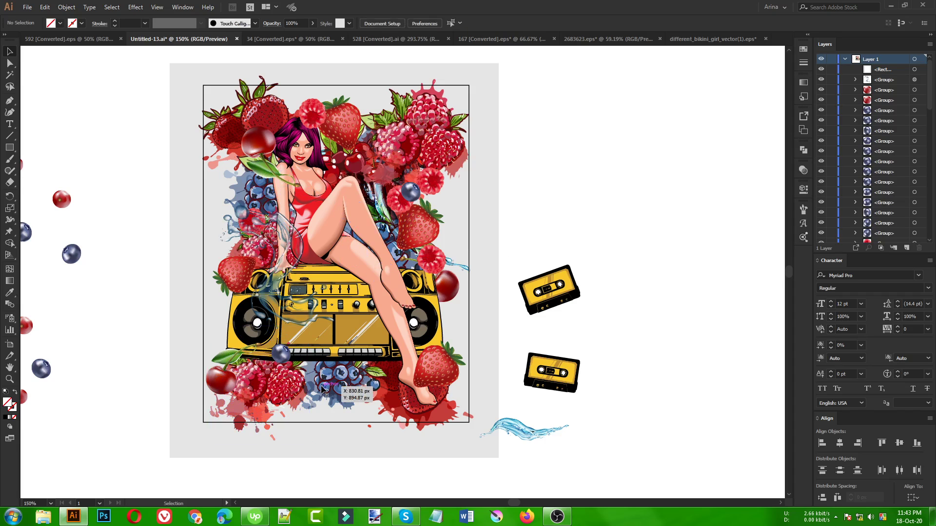
Step: Try to move the blueberry cluster from below the boombox to the frame's right side, and undo the move
{"action": "left_click_drag", "start_coordinate": [322, 387], "coordinate": [423, 229]}
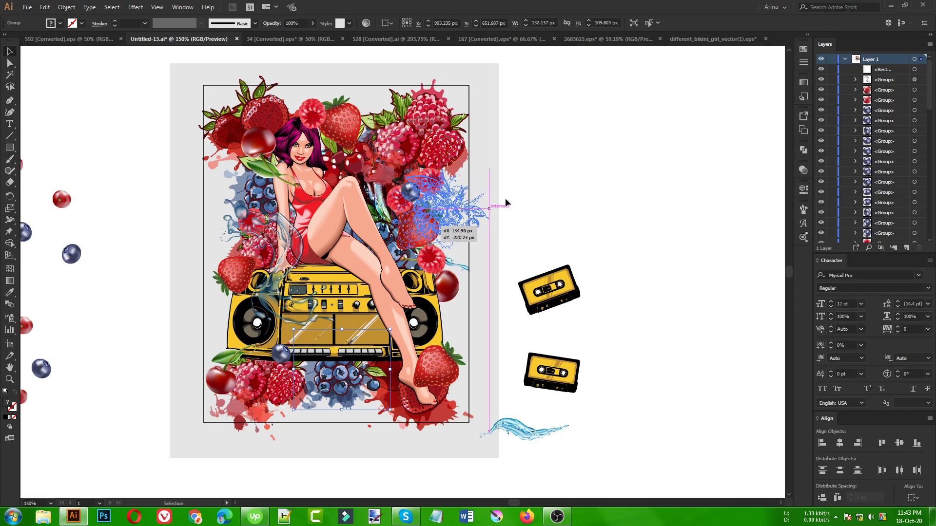
{"action": "left_click", "coordinate": [542, 189]}
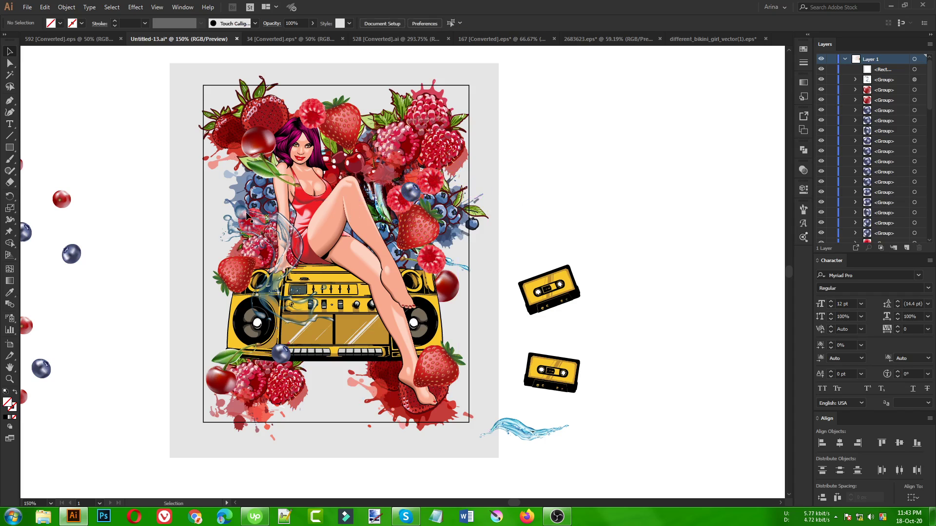
{"action": "key", "text": "ctrl+z"}
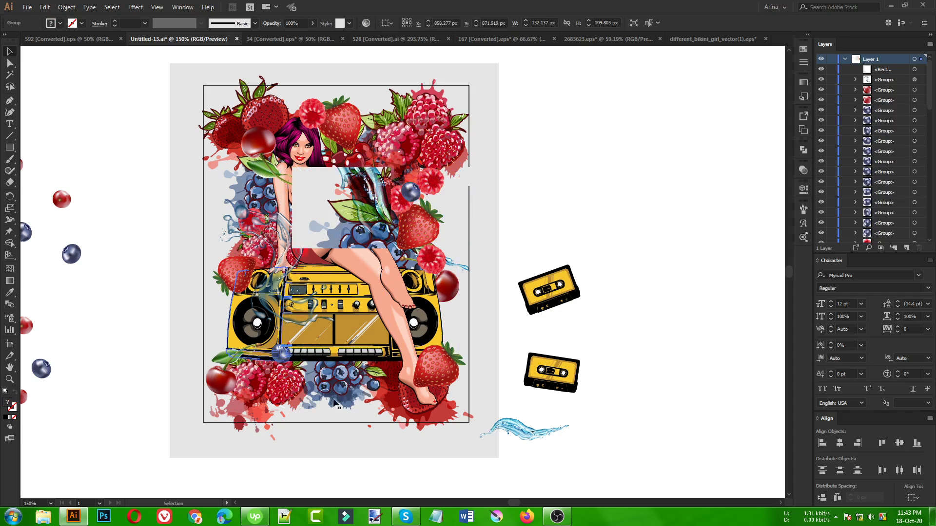
Step: Duplicate the lower blueberry cluster to the frame's right side and enlarge the original below the boombox to about 170 by 141 px
{"action": "left_click_drag", "start_coordinate": [340, 397], "coordinate": [442, 229]}
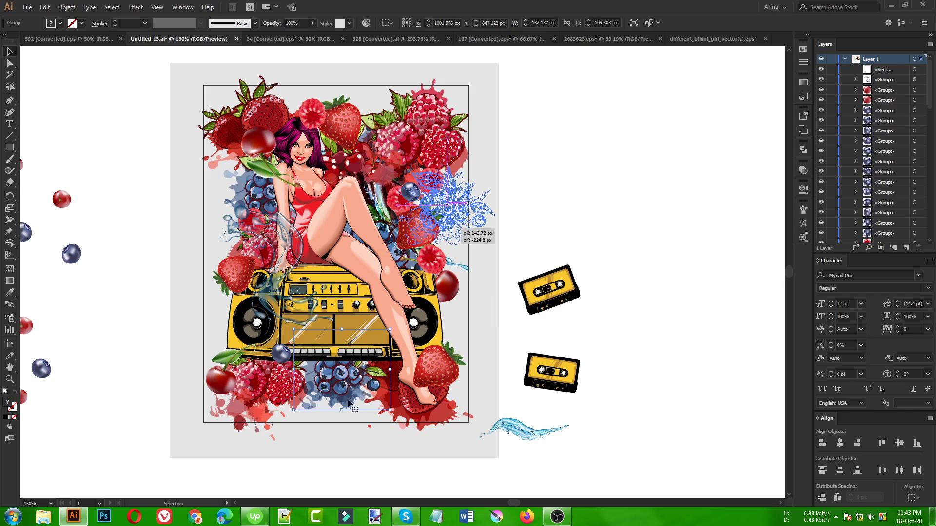
{"action": "left_click", "coordinate": [324, 396]}
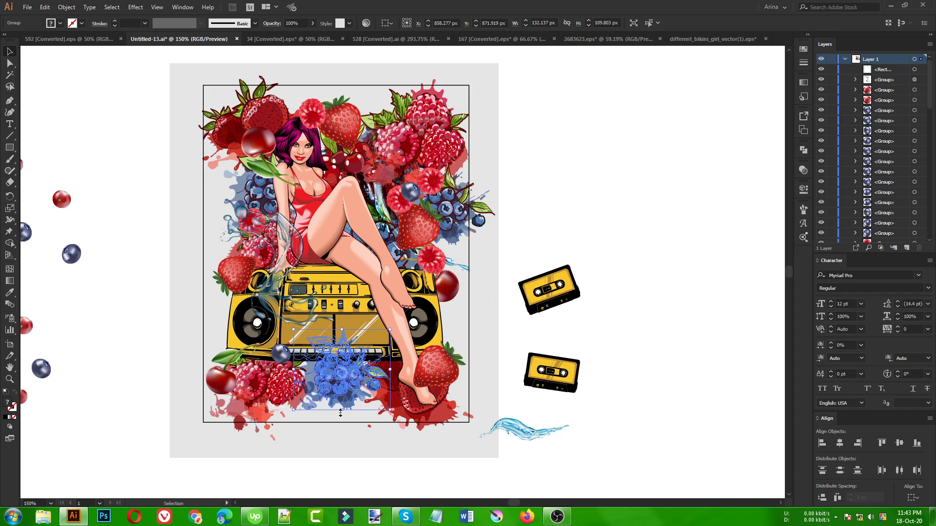
{"action": "left_click_drag", "start_coordinate": [342, 410], "coordinate": [343, 435]}
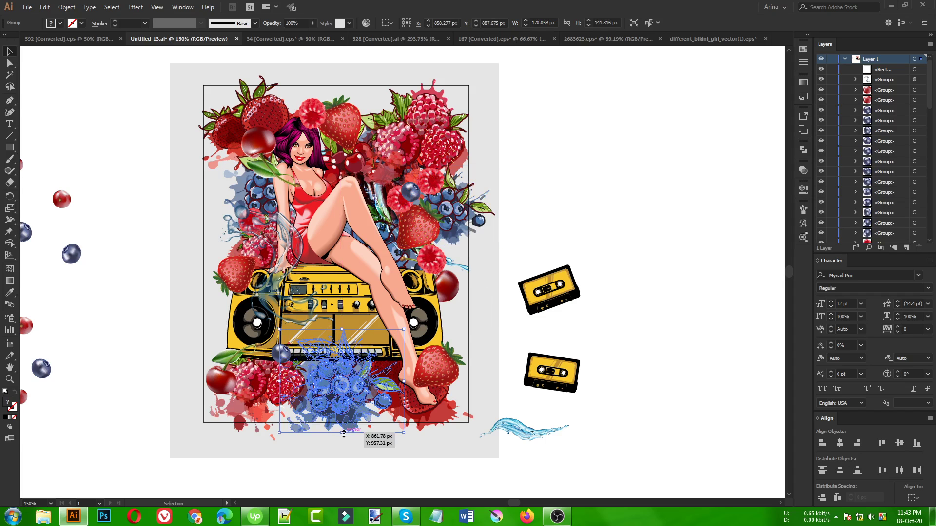
Step: Enlarge the blueberry copy on the frame's right side to about 187 by 155 px and shift it inward toward the figure
{"action": "left_click", "coordinate": [461, 220]}
{"action": "left_click_drag", "start_coordinate": [448, 246], "coordinate": [447, 281]}
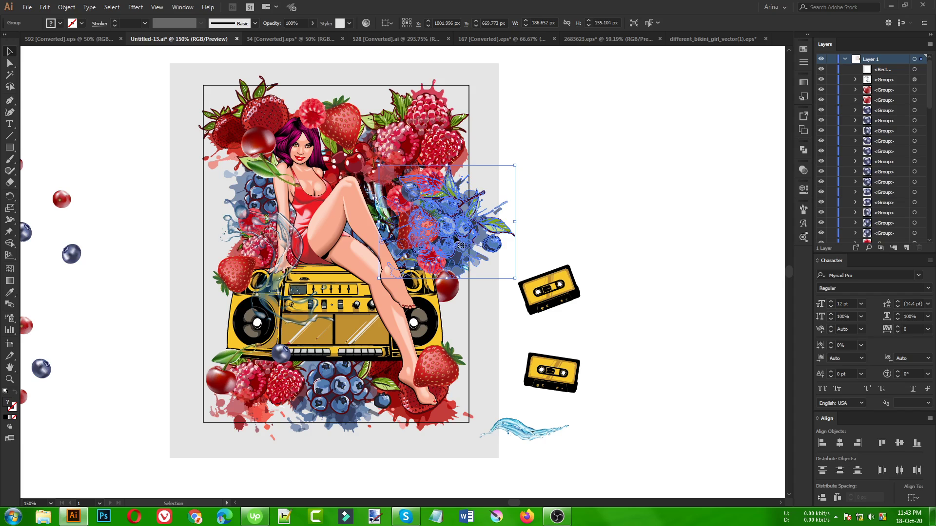
{"action": "left_click_drag", "start_coordinate": [451, 238], "coordinate": [432, 235]}
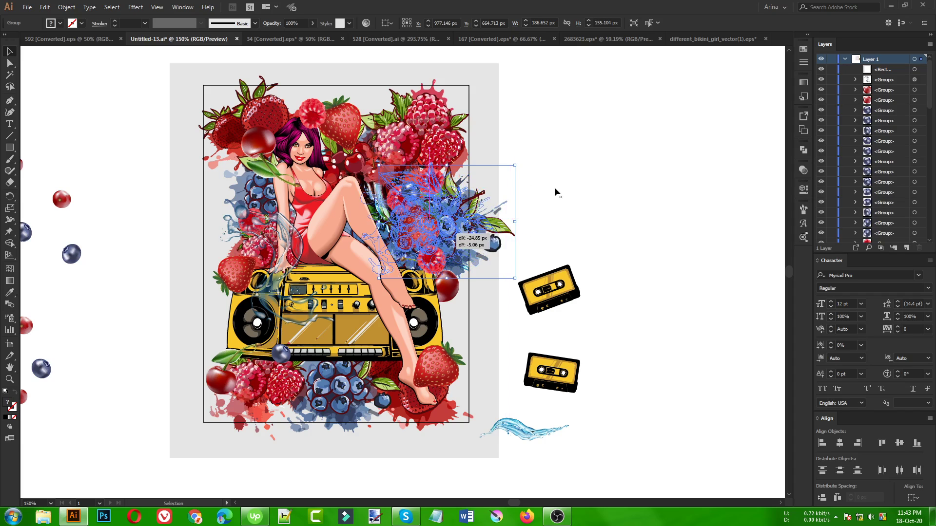
{"action": "left_click_drag", "start_coordinate": [496, 219], "coordinate": [485, 218]}
{"action": "left_click", "coordinate": [542, 217]}
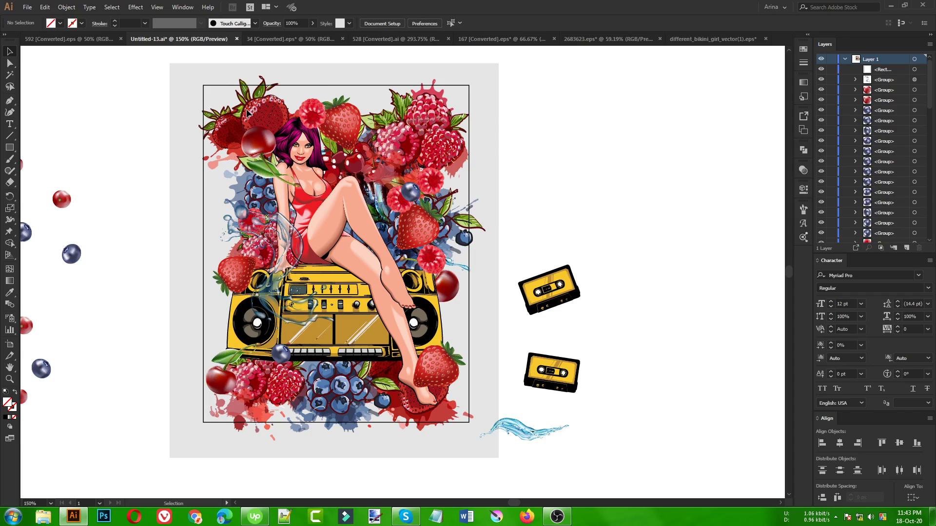
Step: Lower the upper left strawberry cluster by about 20 px and copy the single strawberry beside the foot to the frame's left edge
{"action": "left_click_drag", "start_coordinate": [251, 113], "coordinate": [255, 128]}
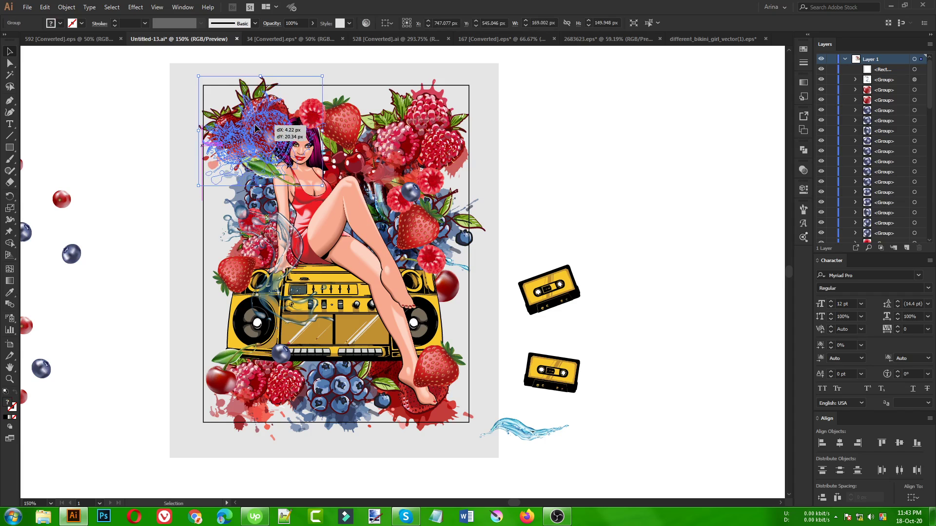
{"action": "left_click", "coordinate": [541, 155]}
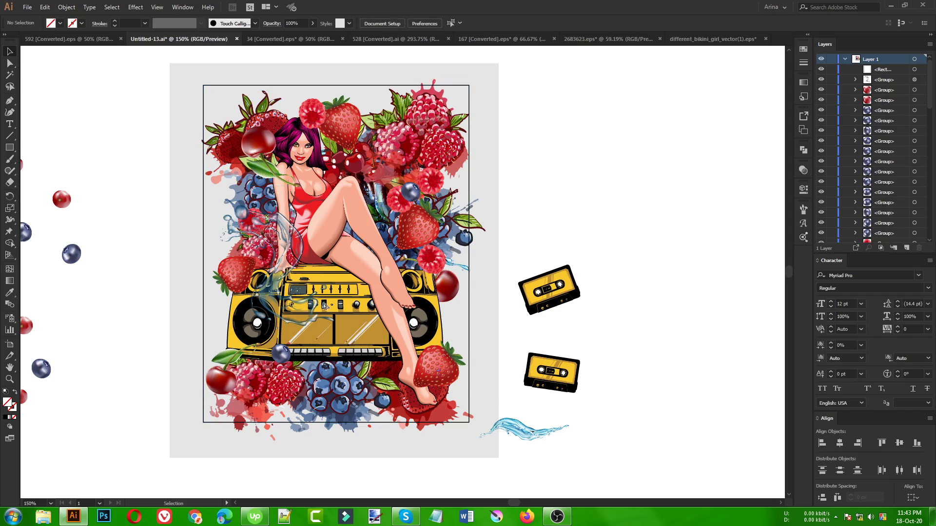
{"action": "left_click_drag", "start_coordinate": [427, 362], "coordinate": [217, 221]}
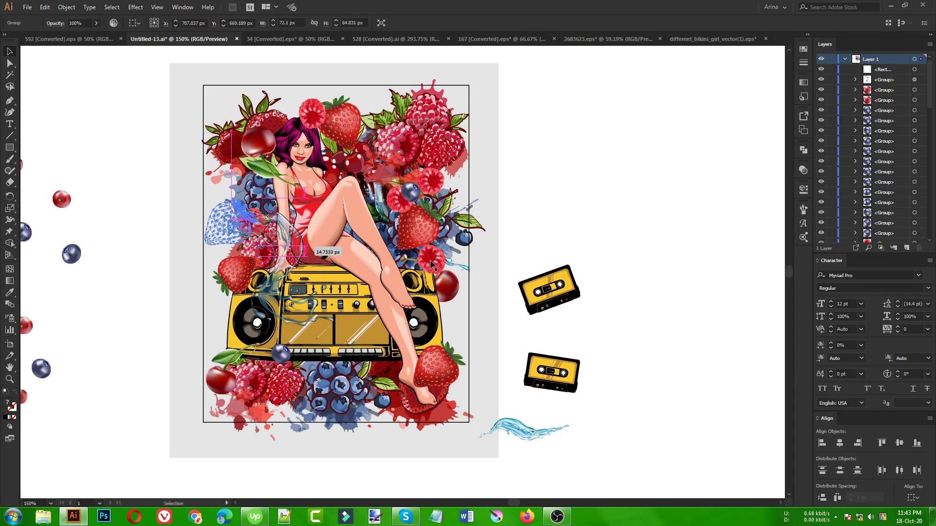
Step: Copy the round raspberry near the boombox's upper right to beside its left speaker and enlarge the copy slightly
{"action": "left_click_drag", "start_coordinate": [429, 261], "coordinate": [216, 338]}
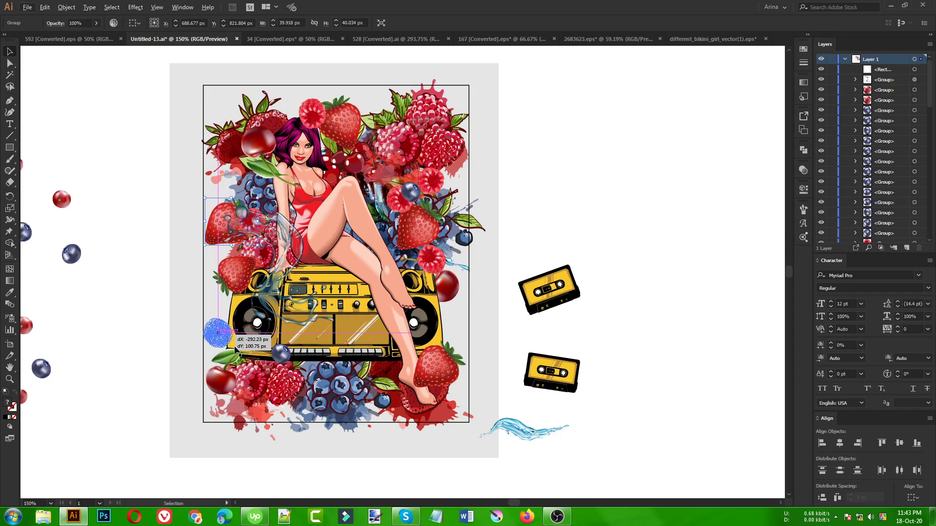
{"action": "left_click_drag", "start_coordinate": [236, 343], "coordinate": [234, 338]}
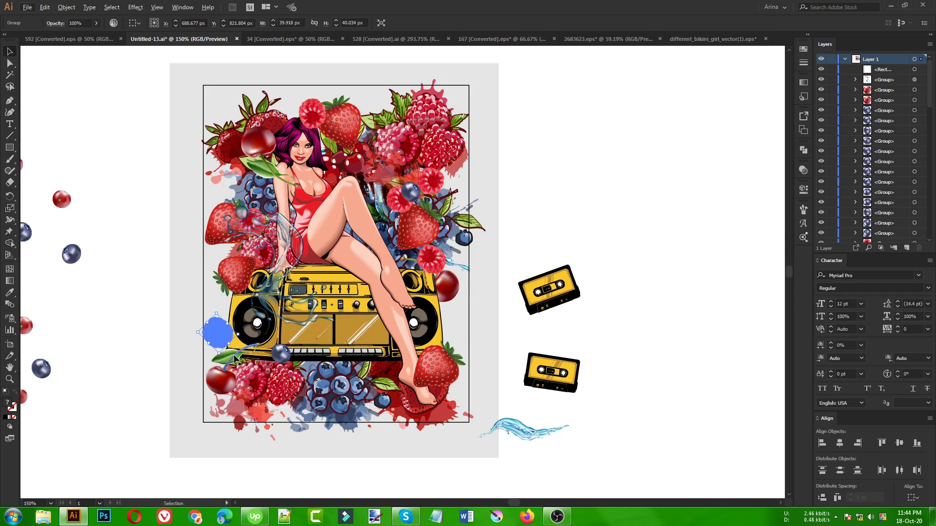
{"action": "left_click_drag", "start_coordinate": [232, 349], "coordinate": [237, 354]}
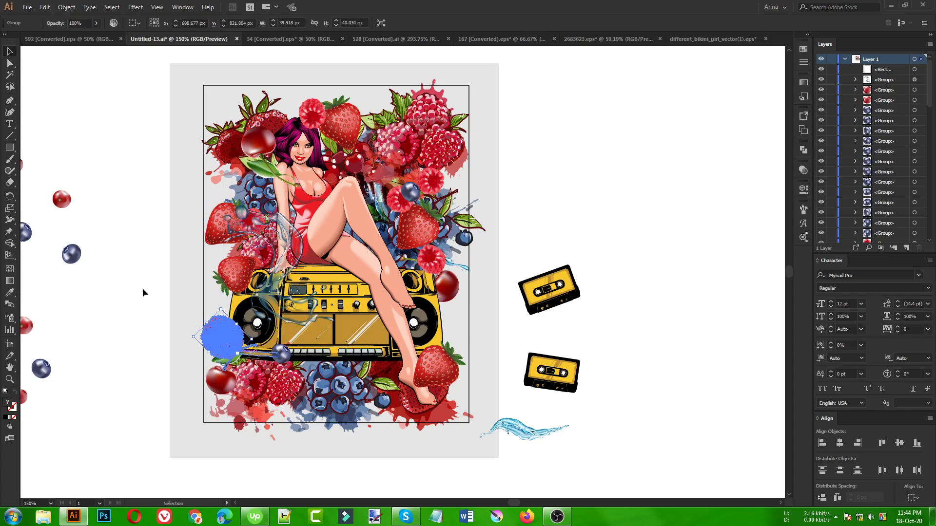
{"action": "left_click", "coordinate": [137, 282]}
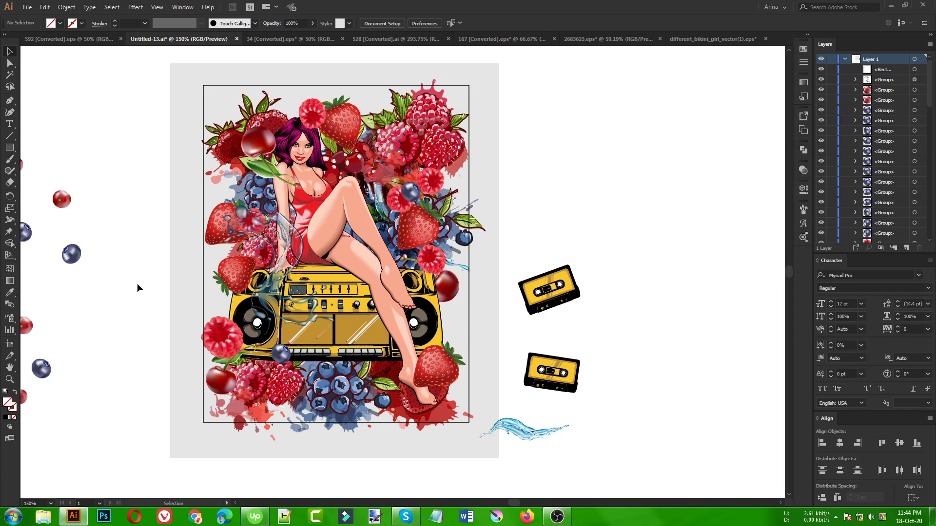
Step: Duplicate the water splash over the figure's arm onto the fruit to the right of the figure's raised knee
{"action": "left_click", "coordinate": [277, 290]}
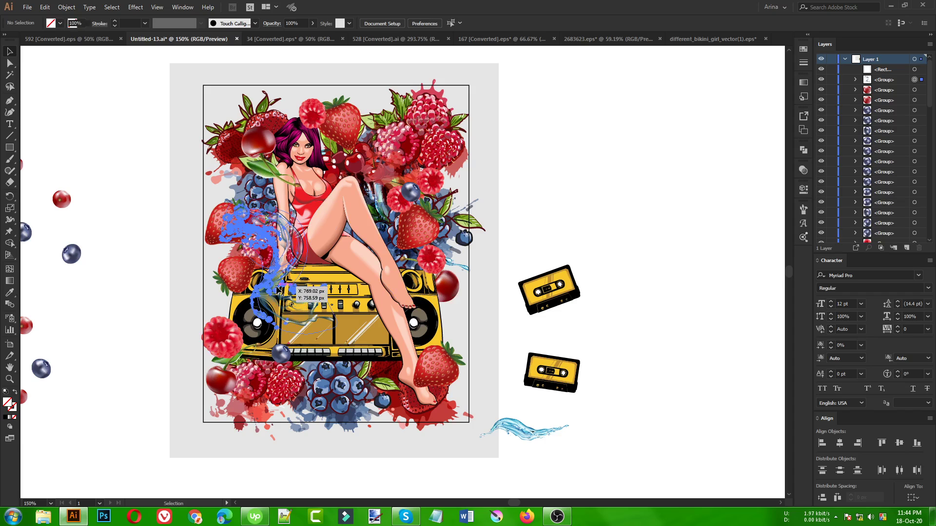
{"action": "left_click_drag", "start_coordinate": [277, 289], "coordinate": [419, 226]}
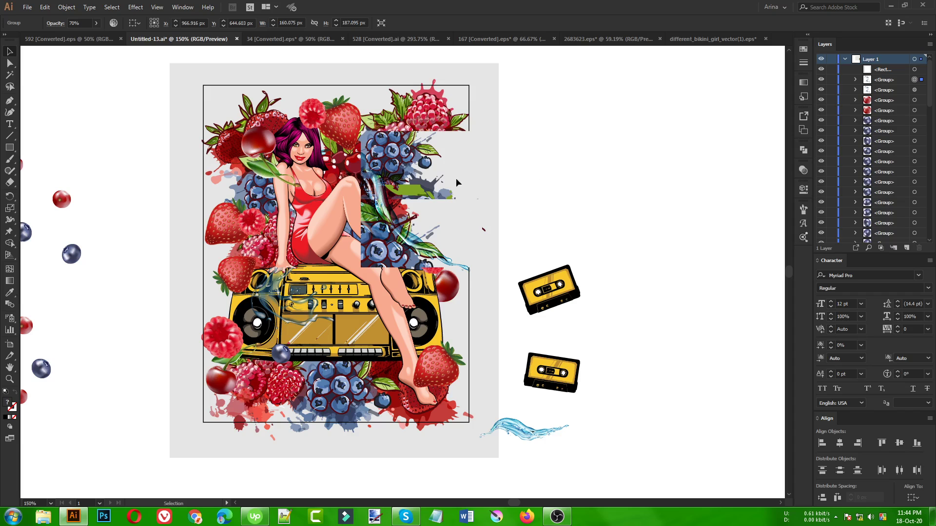
{"action": "left_click", "coordinate": [576, 212]}
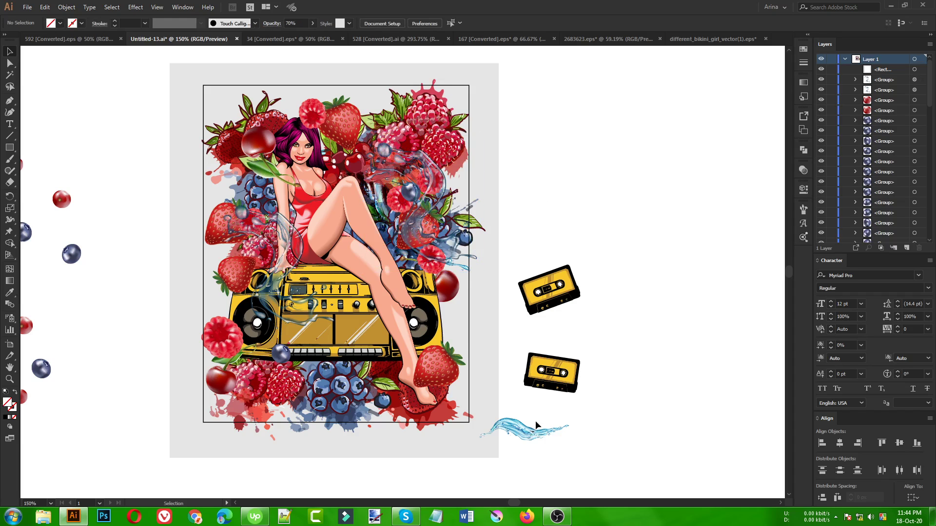
Step: Move the wave-shaped water splash from outside the artboard onto the blueberries below the boombox and try enlarging it
{"action": "left_click_drag", "start_coordinate": [529, 431], "coordinate": [365, 378]}
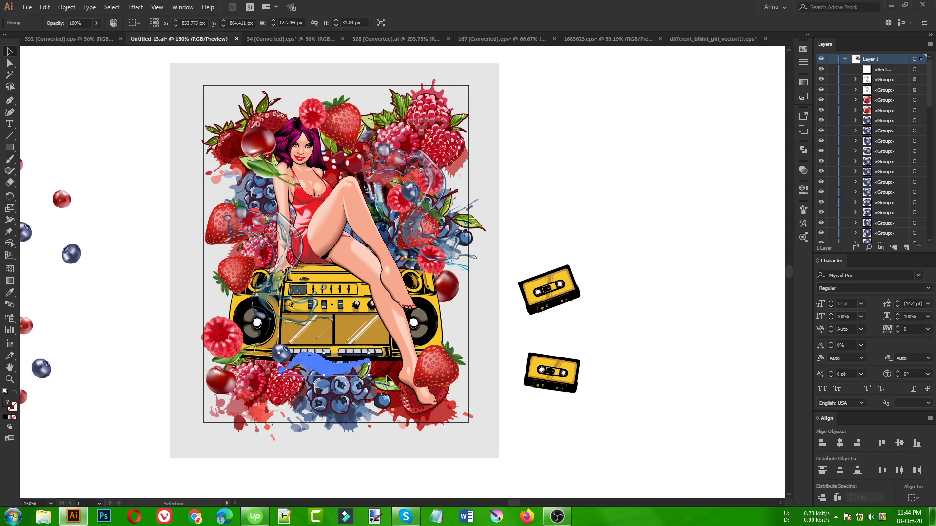
{"action": "left_click_drag", "start_coordinate": [375, 366], "coordinate": [453, 371]}
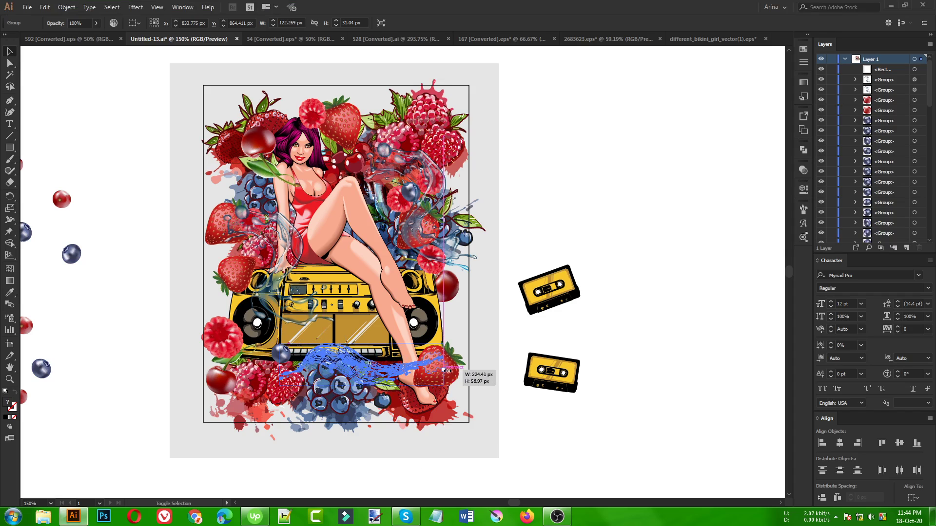
{"action": "left_click_drag", "start_coordinate": [548, 338], "coordinate": [547, 340]}
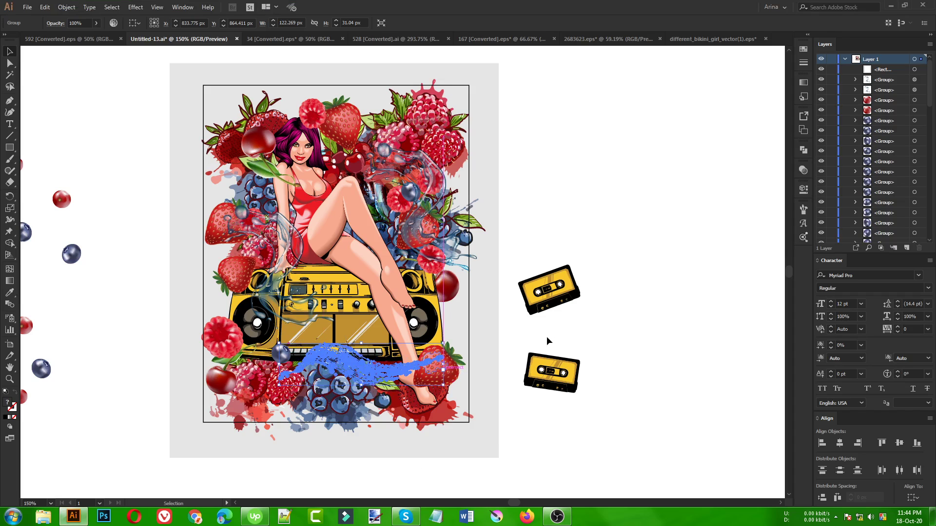
{"action": "key", "text": "Delete"}
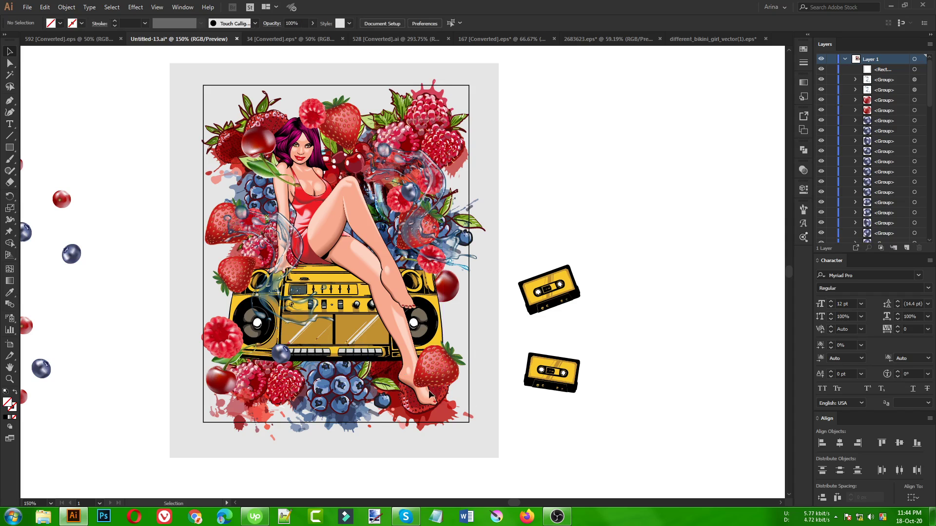
{"action": "left_click", "coordinate": [527, 340]}
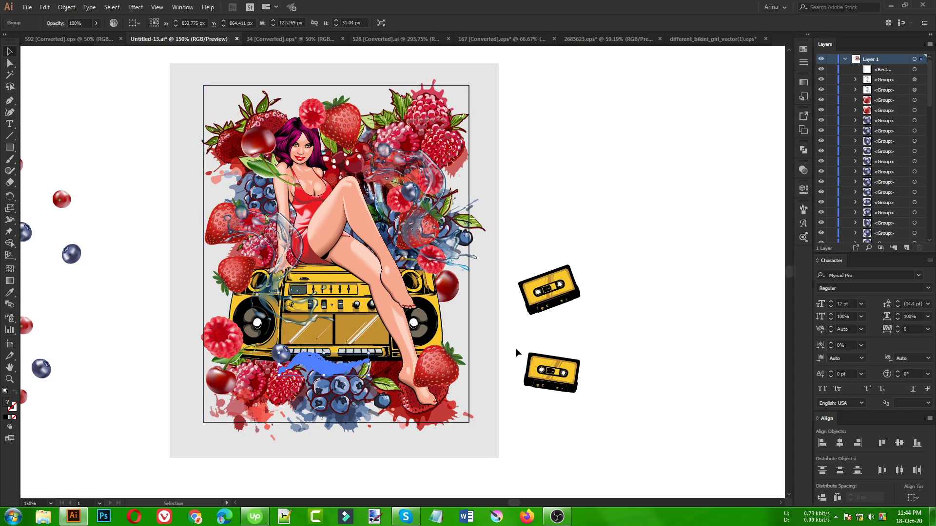
Step: Bring the wave splash to the front of the artwork and enlarge it to about 214 by 54 px toward the foot
{"action": "key", "text": "a"}
{"action": "left_click", "coordinate": [517, 351]}
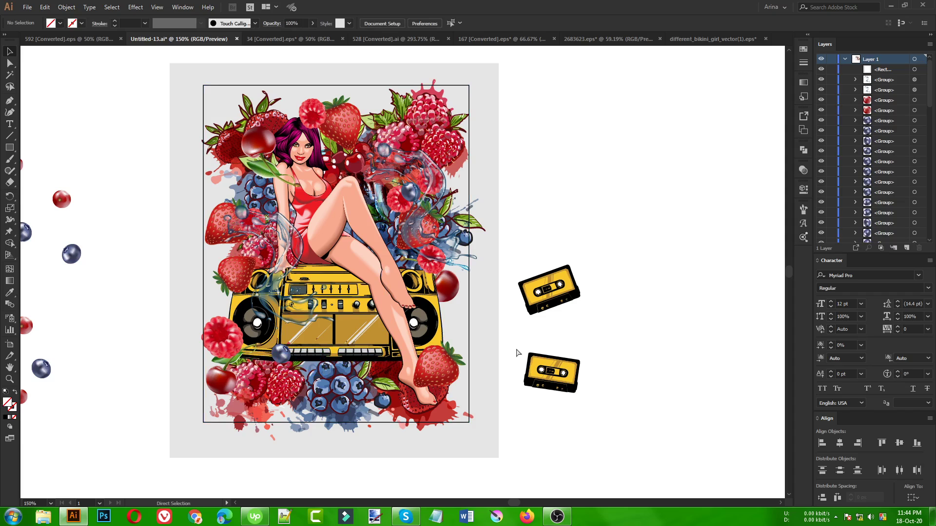
{"action": "key", "text": "ctrl+v"}
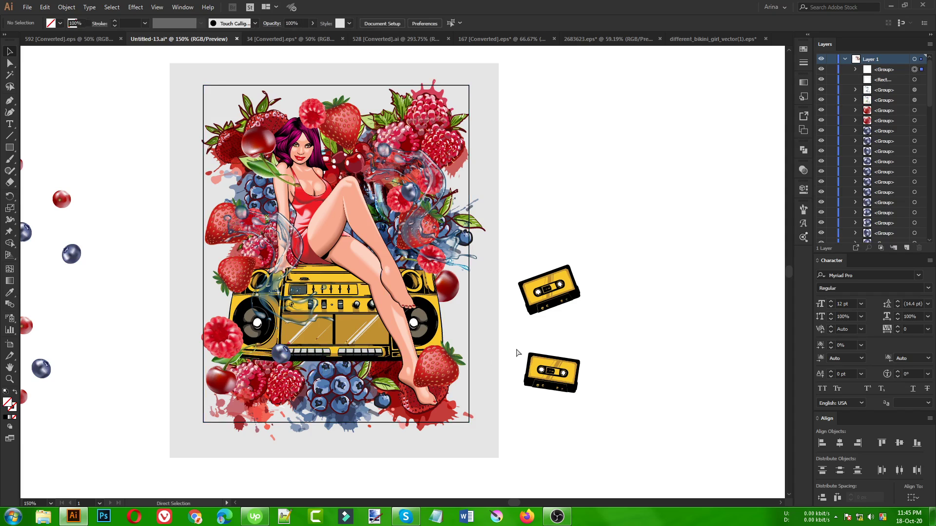
{"action": "key", "text": "v"}
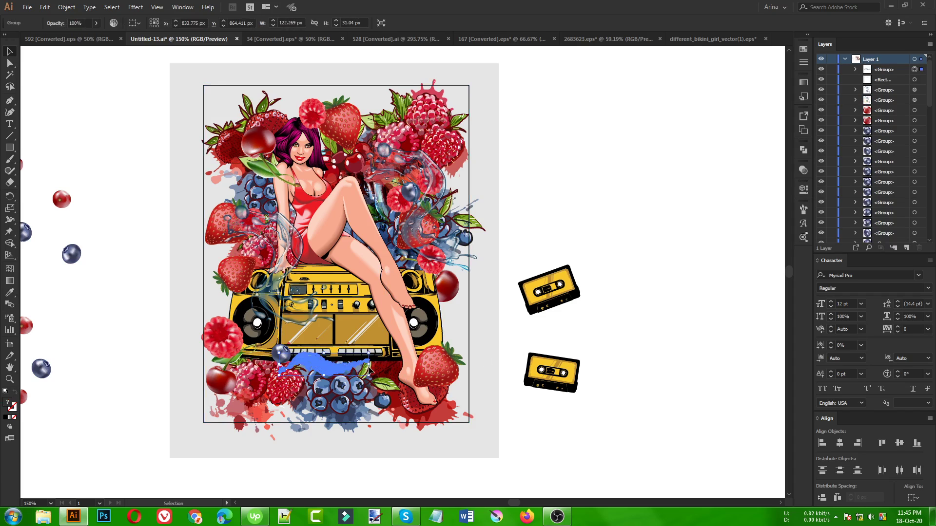
{"action": "left_click_drag", "start_coordinate": [369, 368], "coordinate": [435, 366]}
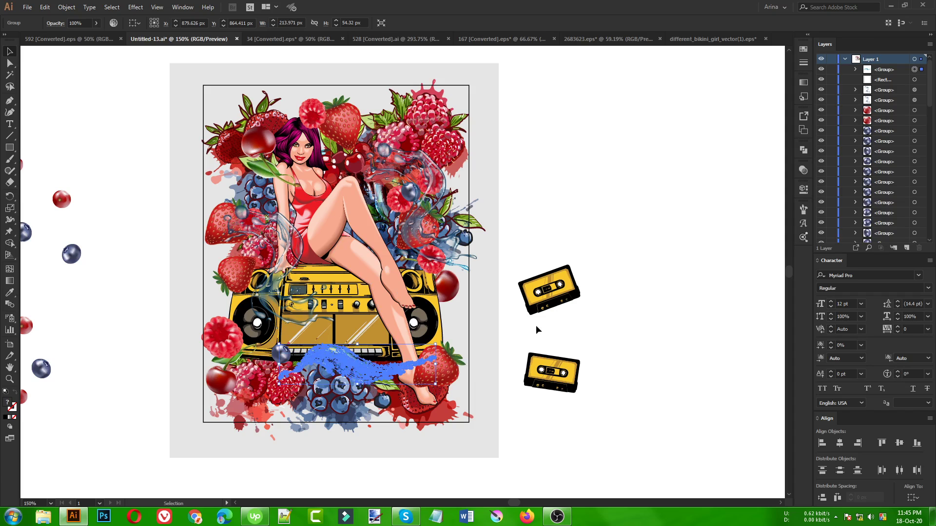
{"action": "left_click", "coordinate": [536, 327]}
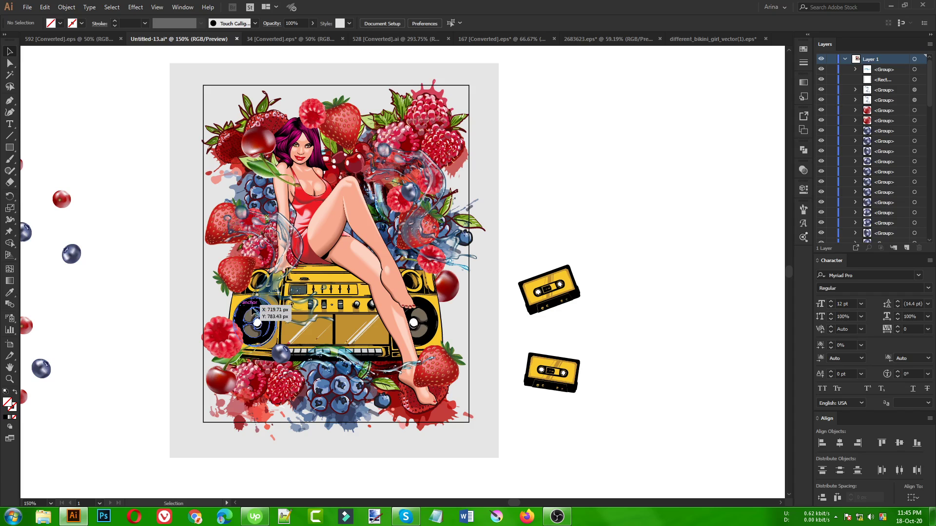
Step: Copy a single blueberry to two spots on the frame's left side and above the upper strawberry, rotating the upper copy slightly
{"action": "left_click", "coordinate": [408, 197]}
{"action": "left_click_drag", "start_coordinate": [408, 197], "coordinate": [369, 105]}
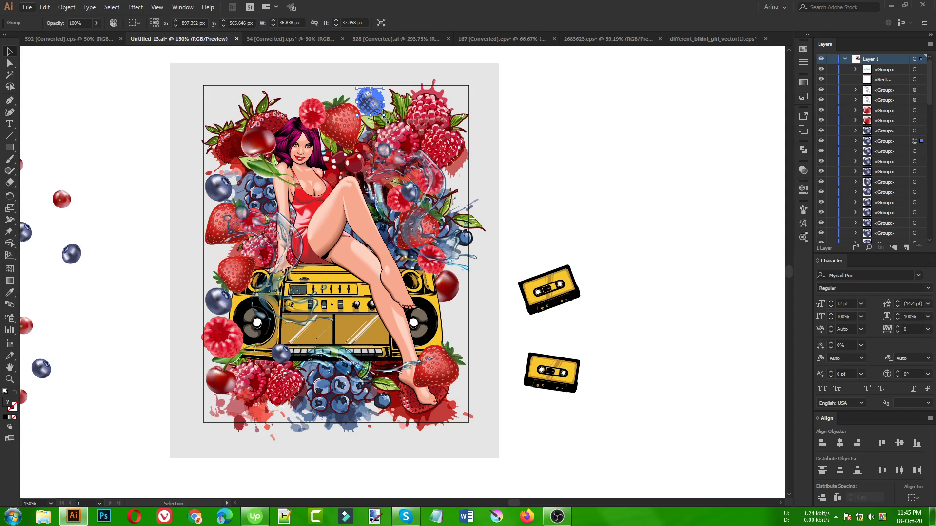
{"action": "left_click_drag", "start_coordinate": [384, 116], "coordinate": [387, 120]}
{"action": "key", "text": "ctrl+z"}
{"action": "left_click_drag", "start_coordinate": [386, 119], "coordinate": [396, 100]}
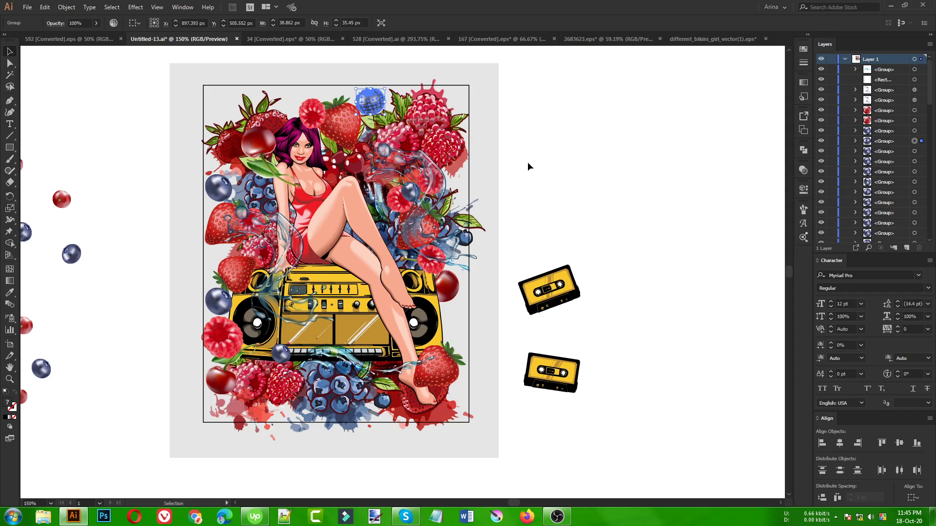
{"action": "left_click", "coordinate": [514, 230]}
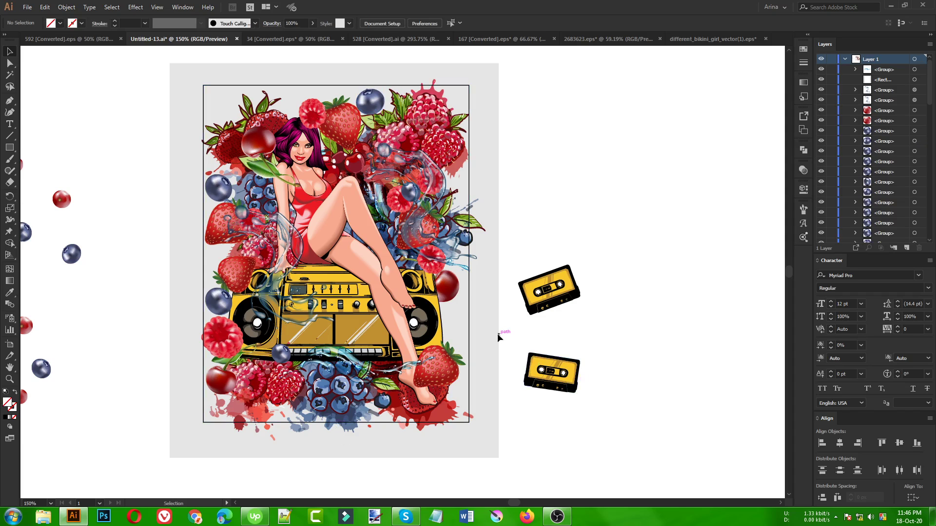
Step: Copy the cherry at the boombox's upper right corner to above the figure's head and rotate the copy
{"action": "left_click", "coordinate": [453, 291]}
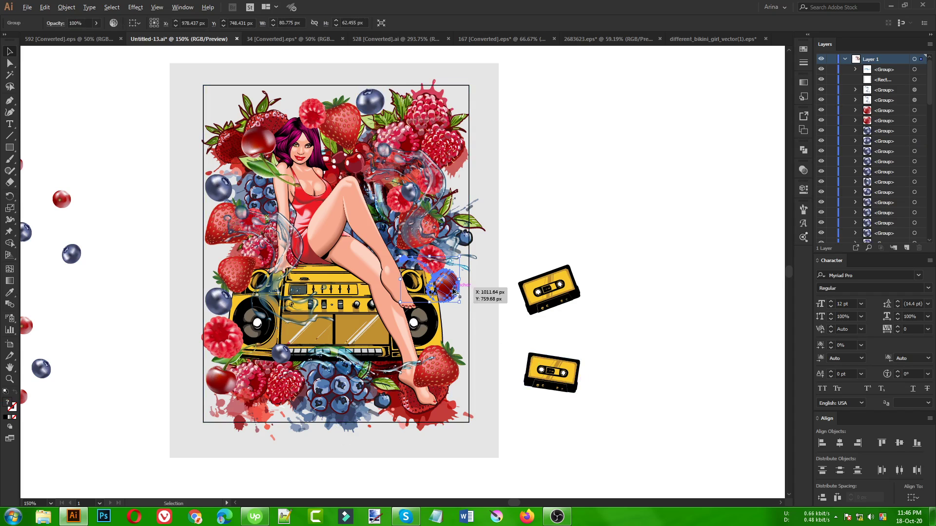
{"action": "left_click_drag", "start_coordinate": [453, 291], "coordinate": [299, 105]}
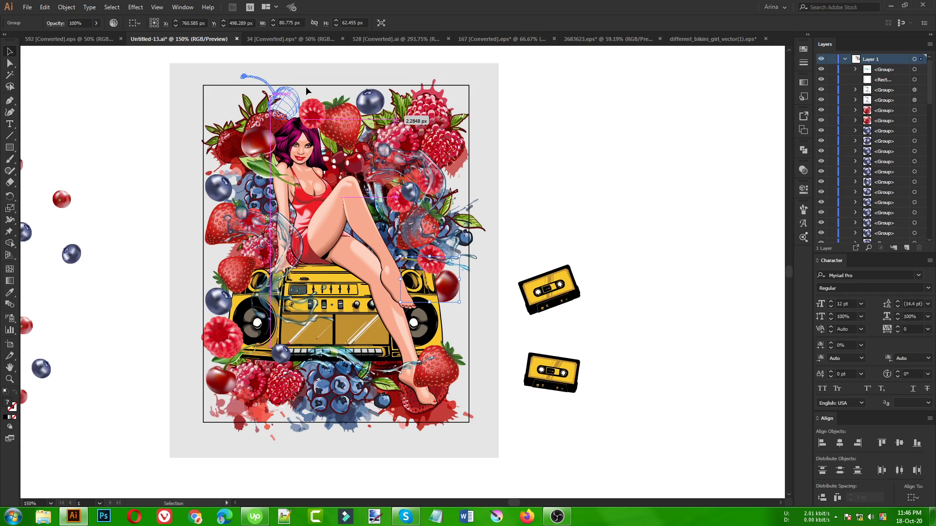
{"action": "left_click_drag", "start_coordinate": [301, 73], "coordinate": [292, 106]}
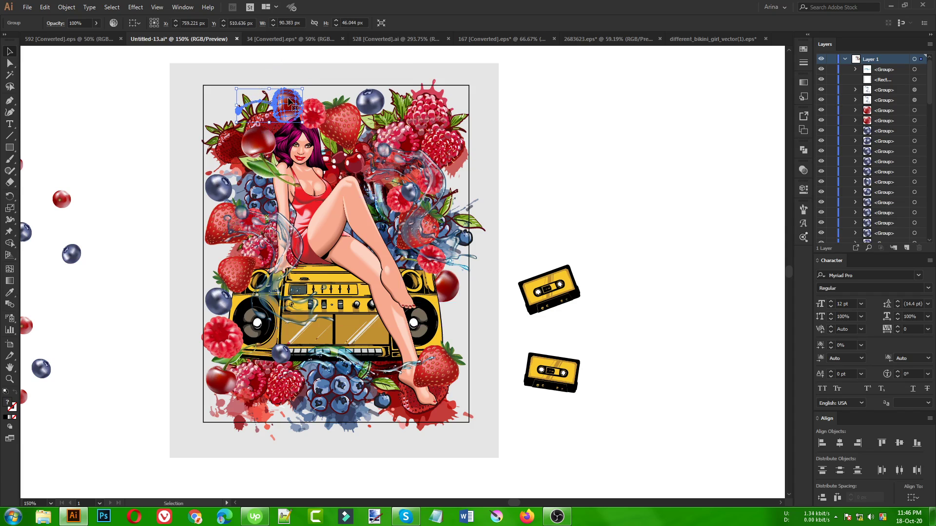
Step: Copy the cherry above the head to the frame's left edge, reflect it vertically, rotate it and tuck it behind the strawberries
{"action": "left_click_drag", "start_coordinate": [291, 102], "coordinate": [223, 254]}
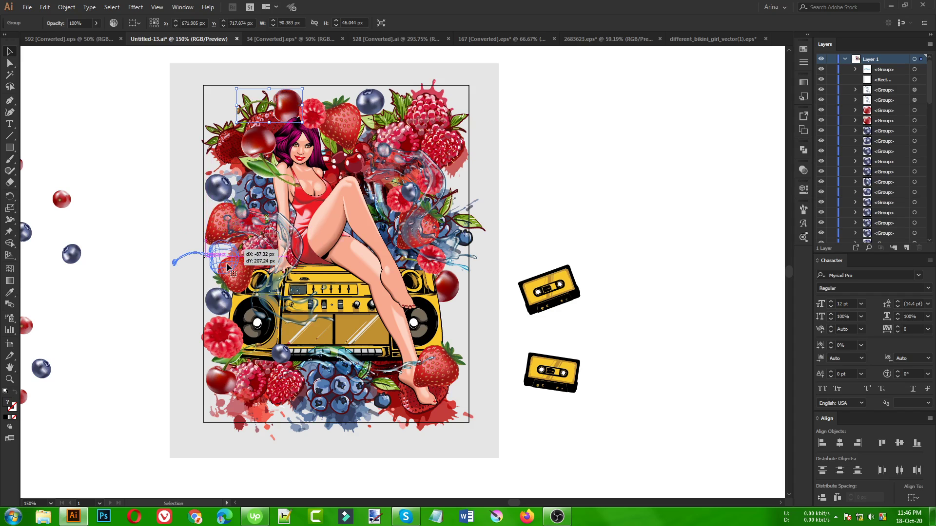
{"action": "left_click_drag", "start_coordinate": [227, 264], "coordinate": [227, 265]}
{"action": "right_click", "coordinate": [219, 250]}
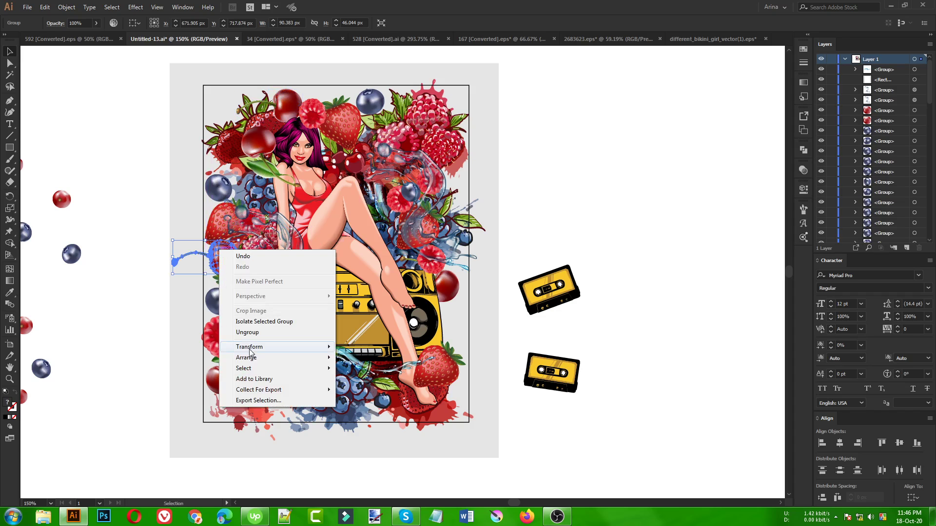
{"action": "left_click", "coordinate": [359, 384]}
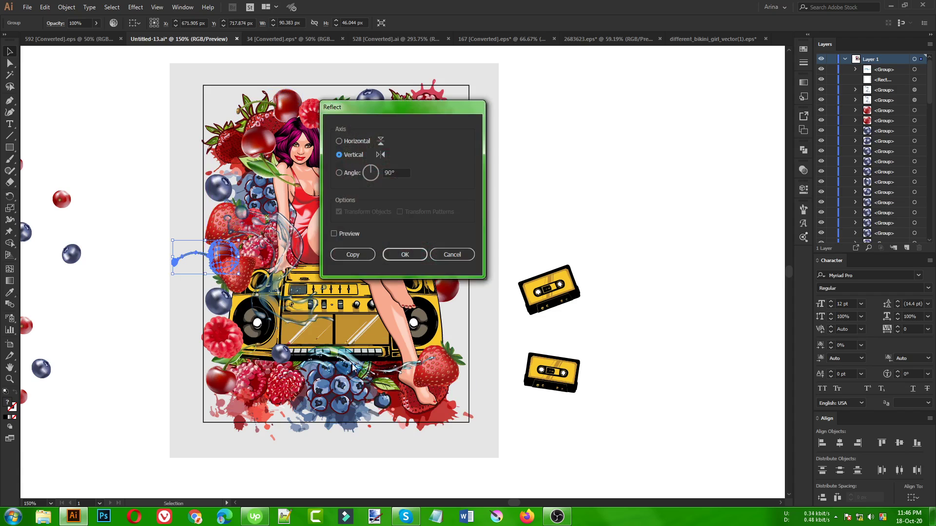
{"action": "left_click", "coordinate": [349, 234]}
{"action": "left_click", "coordinate": [403, 255]}
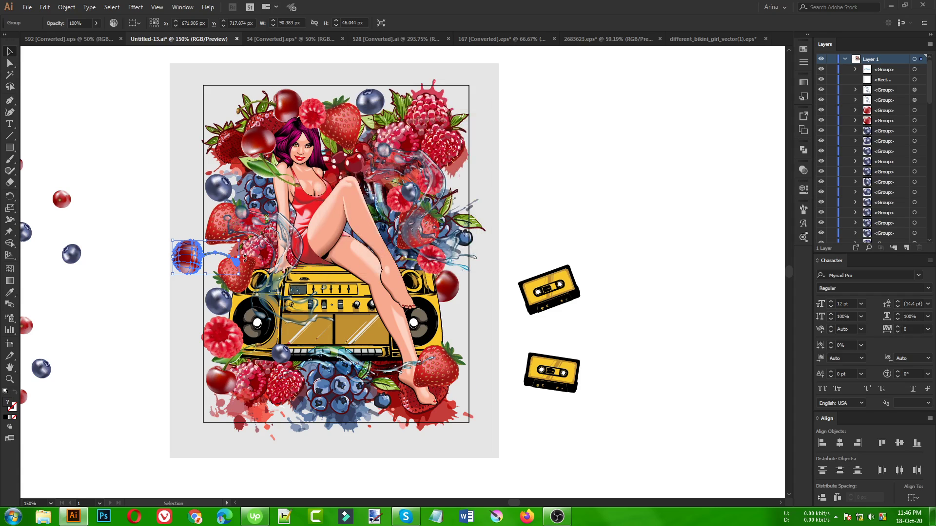
{"action": "left_click_drag", "start_coordinate": [244, 259], "coordinate": [212, 214]}
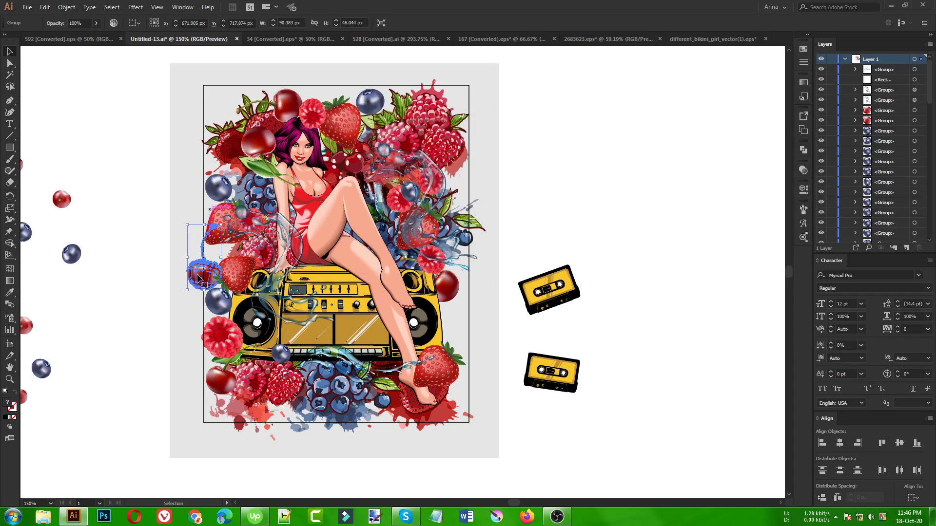
{"action": "left_click_drag", "start_coordinate": [197, 276], "coordinate": [172, 262]}
{"action": "left_click", "coordinate": [141, 256]}
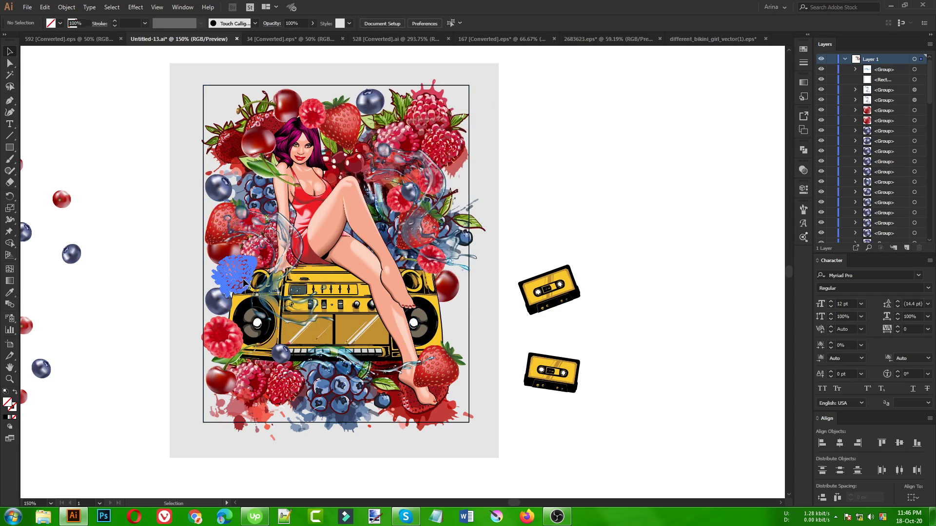
Step: Copy the strawberry at the boombox's upper left corner to the outer edge of its right speaker and rotate the copy
{"action": "left_click_drag", "start_coordinate": [242, 279], "coordinate": [470, 318]}
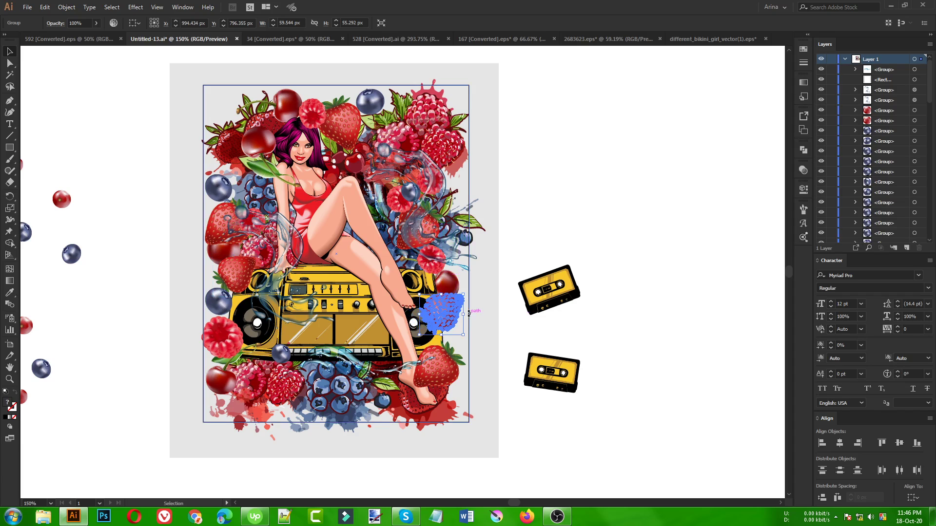
{"action": "left_click_drag", "start_coordinate": [470, 314], "coordinate": [485, 338]}
{"action": "left_click", "coordinate": [496, 333]}
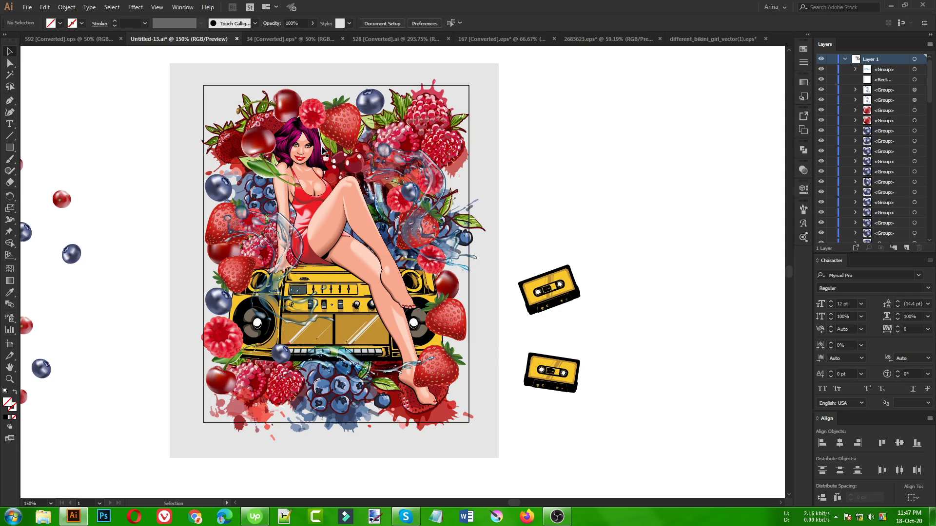
Step: Enlarge the cherry cluster beside the figure's head to about 146 by 116 px, extending it behind her hair
{"action": "scroll", "coordinate": [321, 142], "scroll_direction": "up", "scroll_amount": 1}
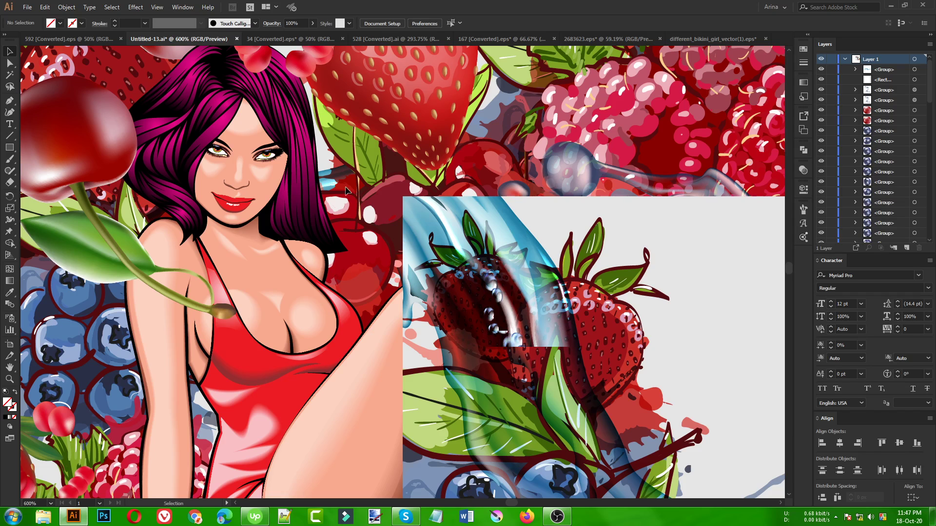
{"action": "scroll", "coordinate": [347, 190], "scroll_direction": "up", "scroll_amount": 2}
{"action": "left_click", "coordinate": [341, 238]}
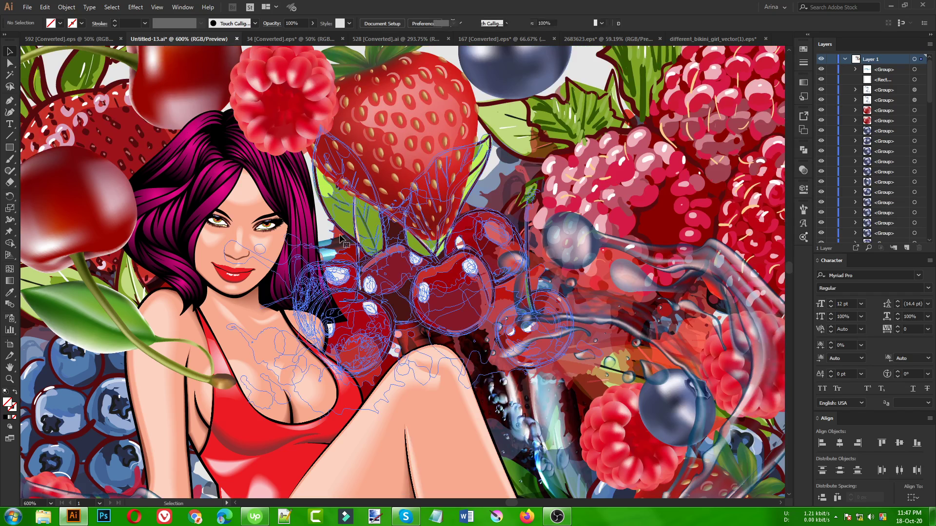
{"action": "left_click_drag", "start_coordinate": [223, 124], "coordinate": [169, 83]}
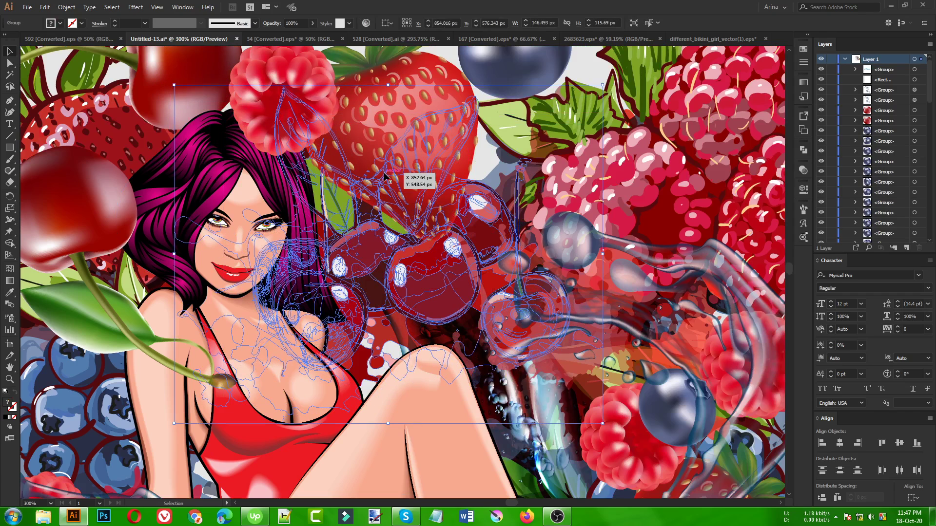
{"action": "scroll", "coordinate": [363, 175], "scroll_direction": "down", "scroll_amount": 3}
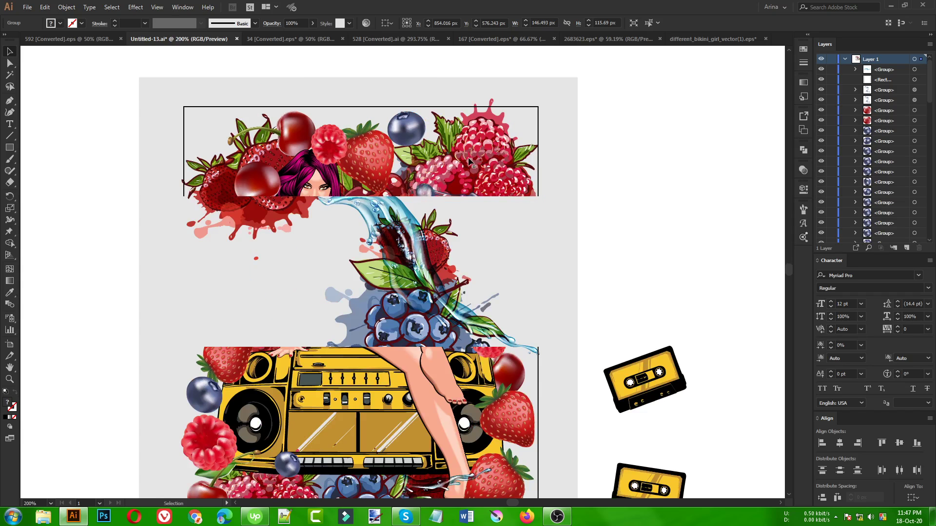
{"action": "scroll", "coordinate": [205, 144], "scroll_direction": "down", "scroll_amount": 1}
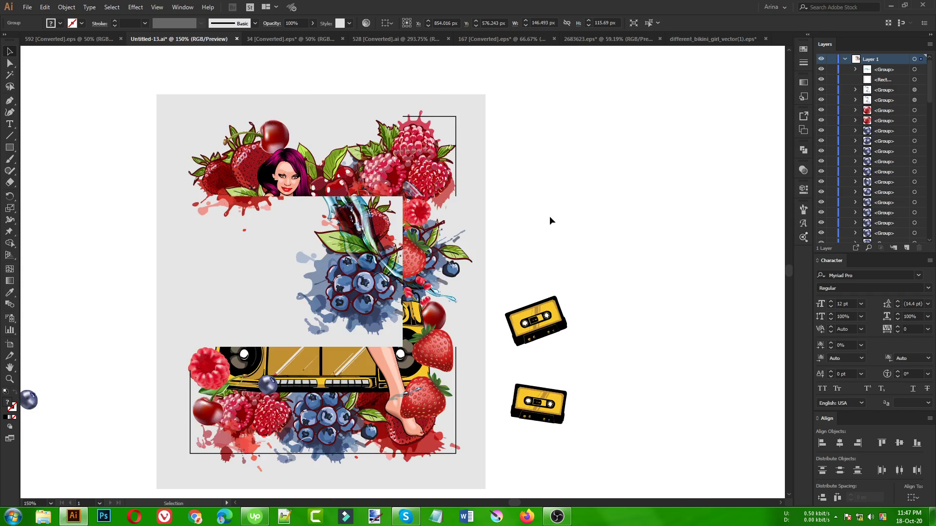
{"action": "left_click", "coordinate": [550, 218]}
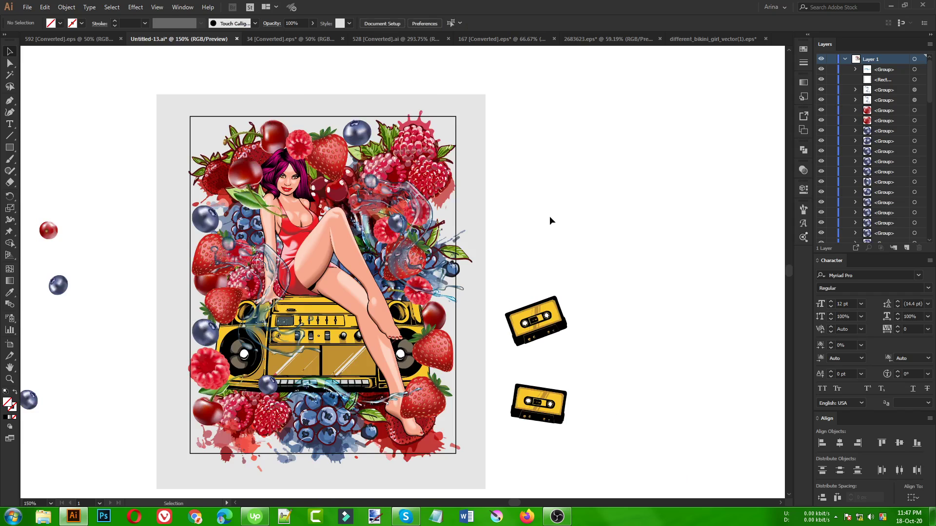
Step: Move the tilted cassette onto the figure's hip above the boombox, bring it to the front and enlarge it slightly
{"action": "left_click", "coordinate": [558, 320]}
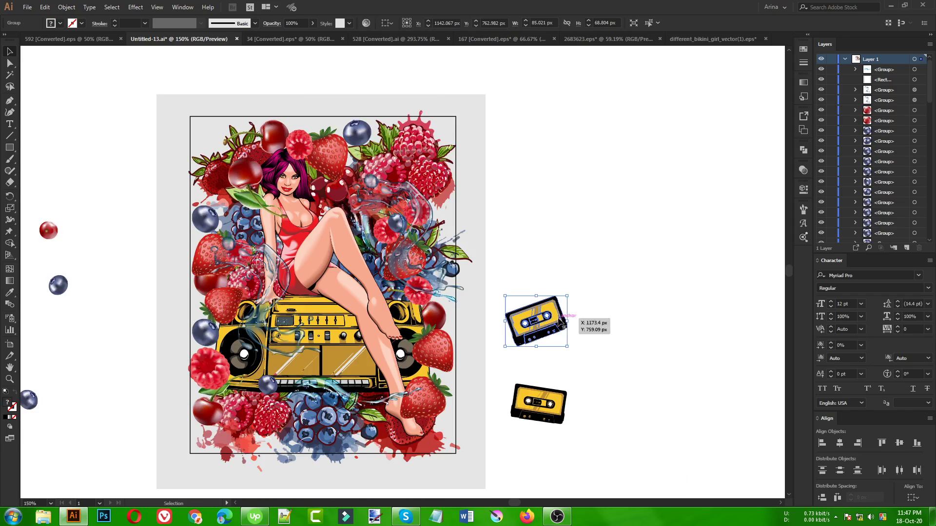
{"action": "left_click_drag", "start_coordinate": [560, 334], "coordinate": [336, 292]}
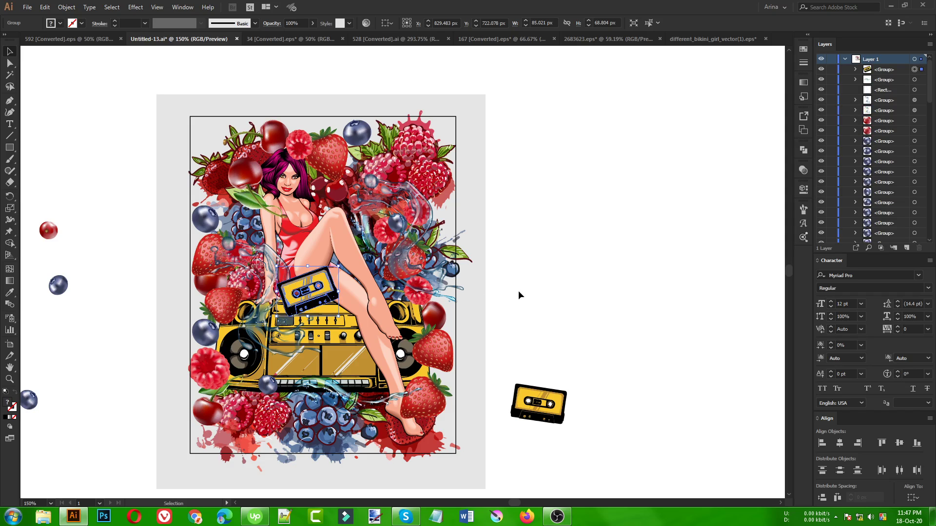
{"action": "left_click_drag", "start_coordinate": [326, 289], "coordinate": [359, 258]}
{"action": "left_click", "coordinate": [575, 307]}
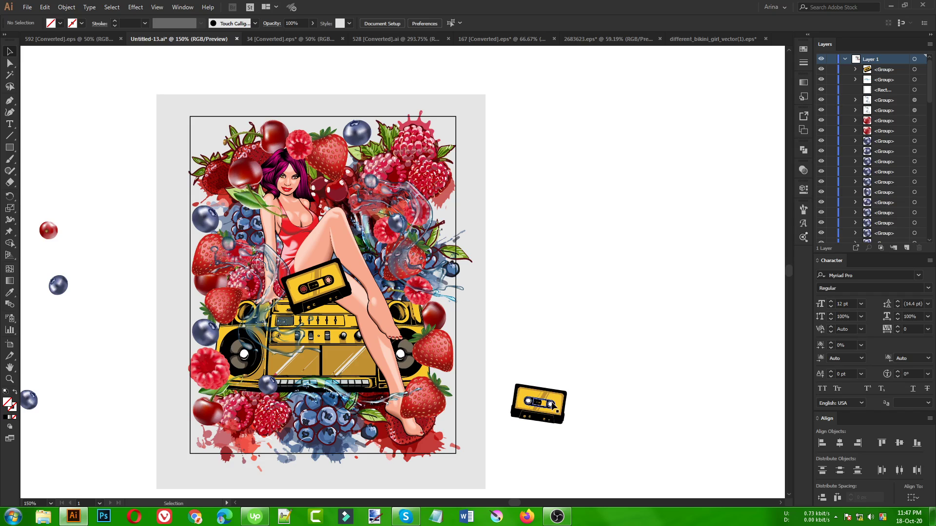
Step: Move the cassette beside the artboard to the frame's right edge near the figure's raised knee, rotate it and tuck it behind the water splash
{"action": "left_click", "coordinate": [554, 416]}
{"action": "left_click_drag", "start_coordinate": [554, 416], "coordinate": [498, 239]}
{"action": "left_click", "coordinate": [499, 238]}
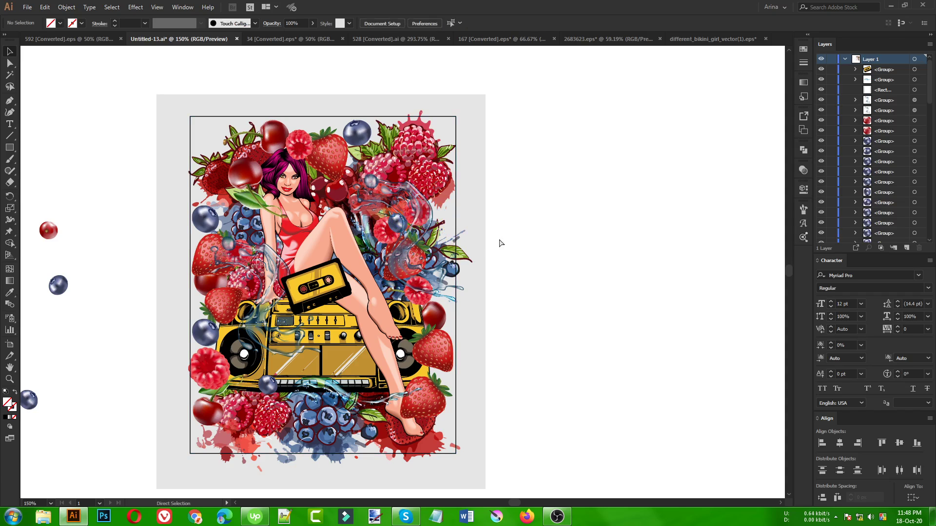
{"action": "left_click", "coordinate": [427, 224]}
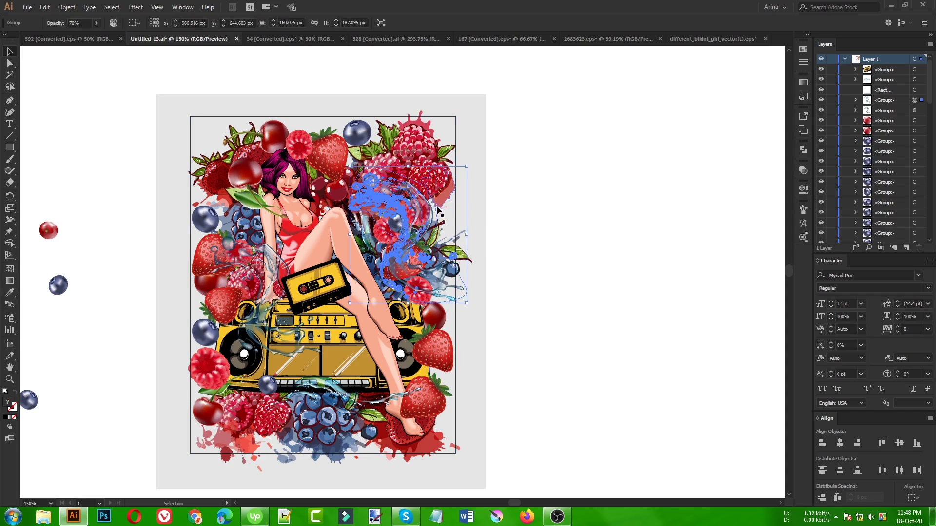
{"action": "key", "text": "a"}
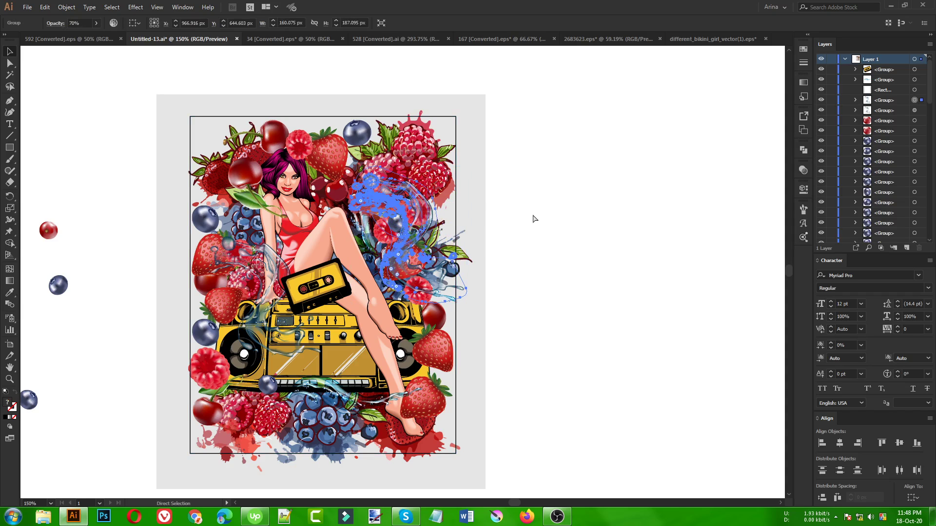
{"action": "key", "text": "ctrl+b"}
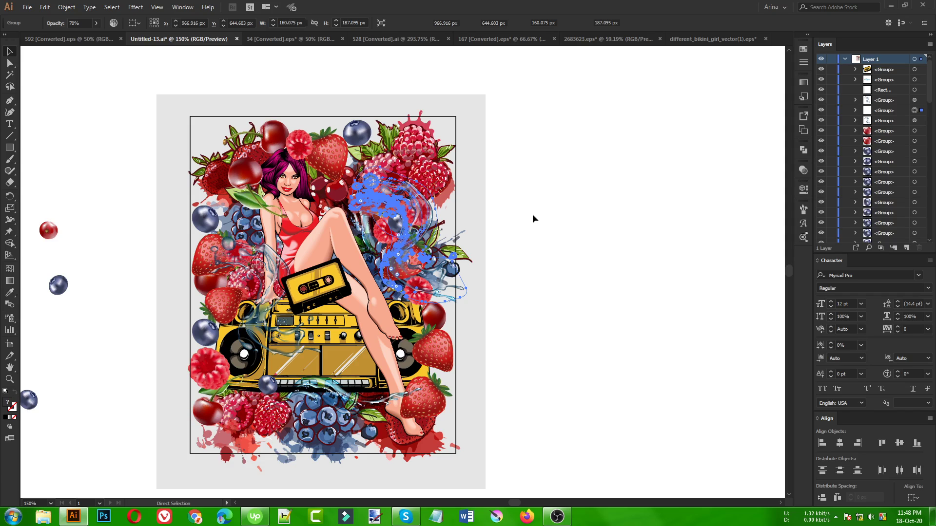
{"action": "key", "text": "ctrl+z"}
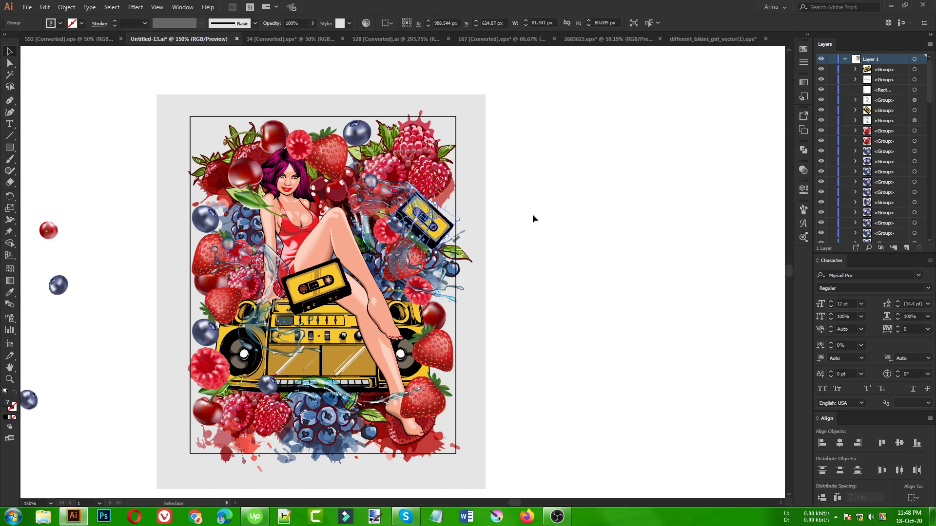
{"action": "left_click", "coordinate": [532, 214]}
Step: Copy the cassette behind the water splash to the left of the figure's hand above the boombox and rotate the copy to tilt the opposite way
{"action": "left_click", "coordinate": [437, 230]}
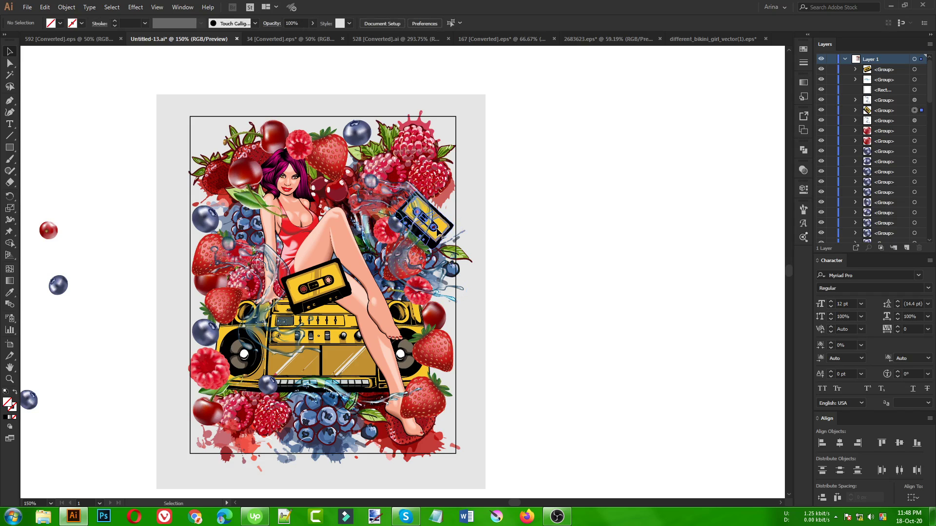
{"action": "left_click_drag", "start_coordinate": [440, 229], "coordinate": [254, 284]}
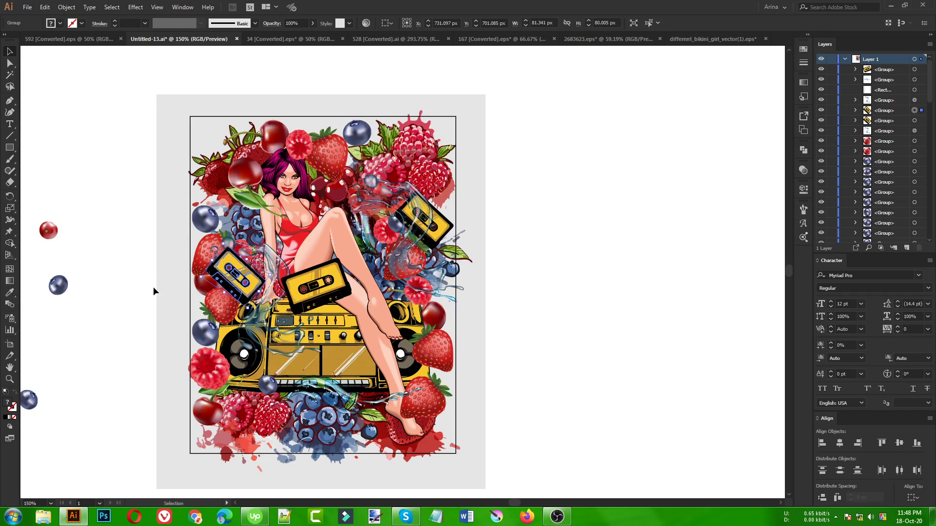
{"action": "left_click_drag", "start_coordinate": [282, 302], "coordinate": [218, 288]}
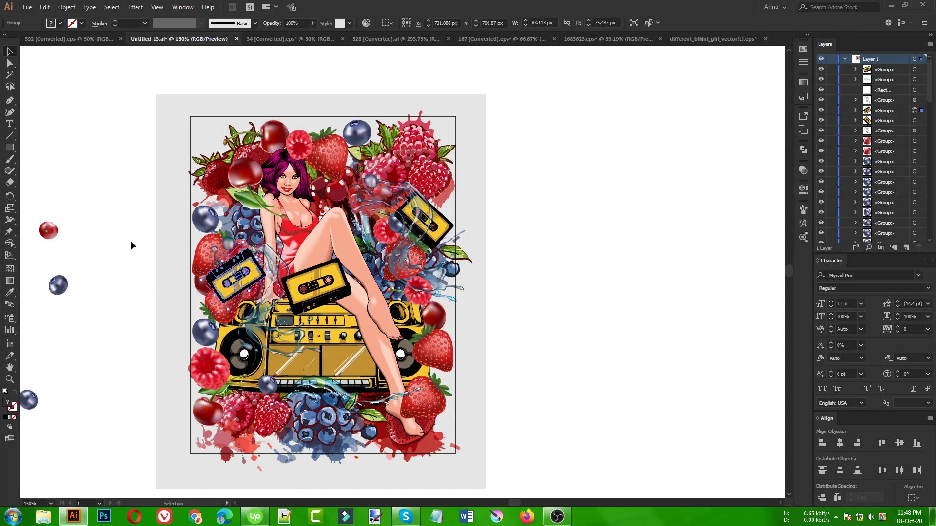
{"action": "left_click", "coordinate": [131, 241]}
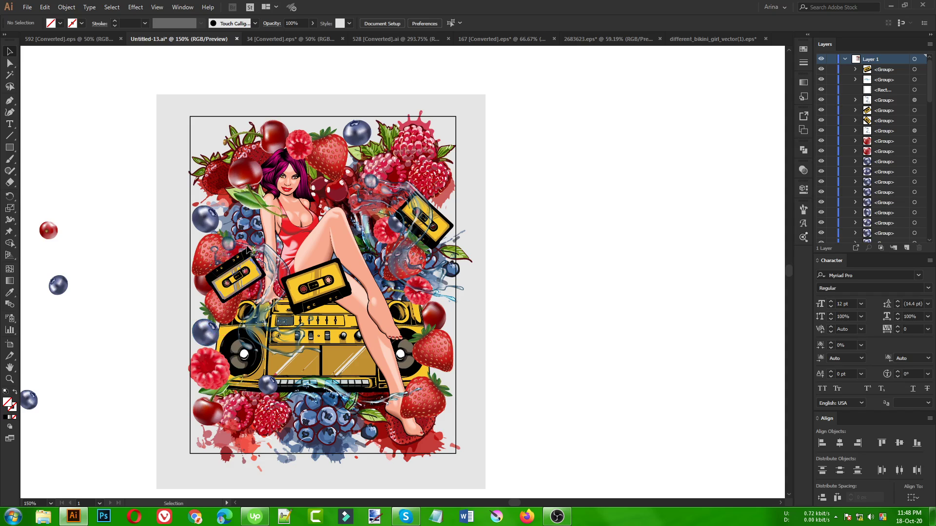
Step: Copy the large raspberry beside the boombox's left speaker over the strawberries in the frame's upper left corner and nudge it inward
{"action": "left_click_drag", "start_coordinate": [213, 372], "coordinate": [215, 146]}
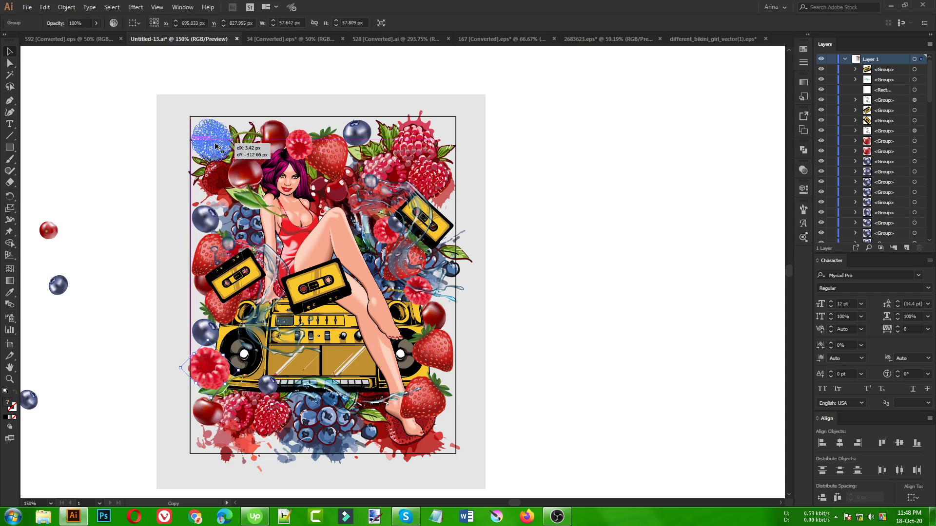
{"action": "left_click", "coordinate": [129, 143]}
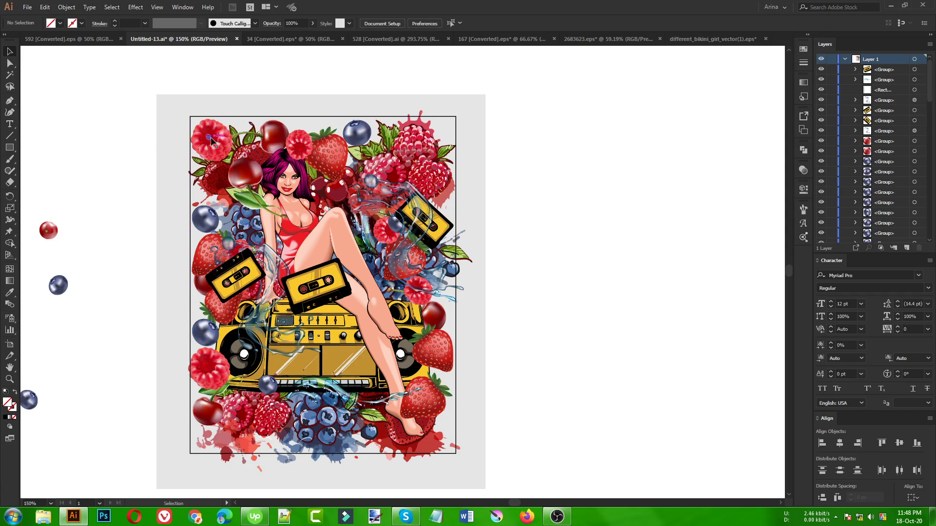
{"action": "left_click_drag", "start_coordinate": [213, 141], "coordinate": [221, 146]}
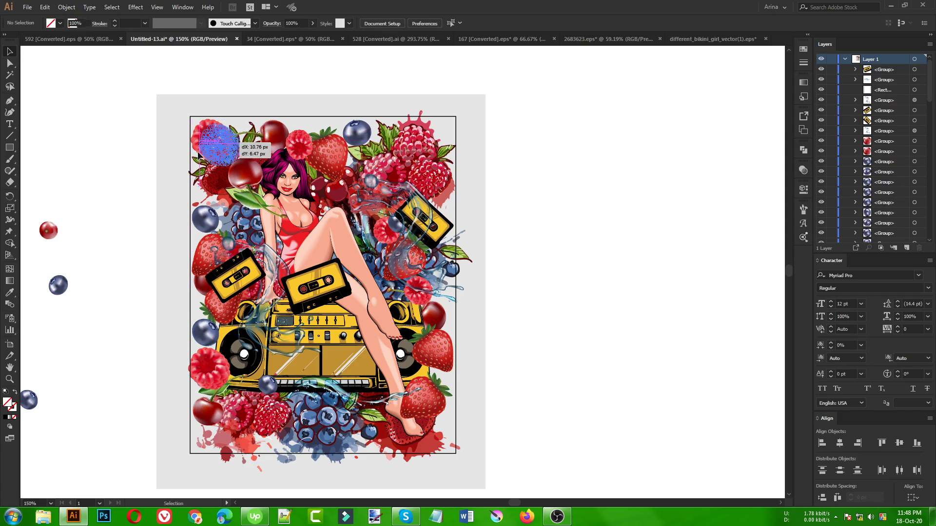
{"action": "left_click", "coordinate": [137, 154]}
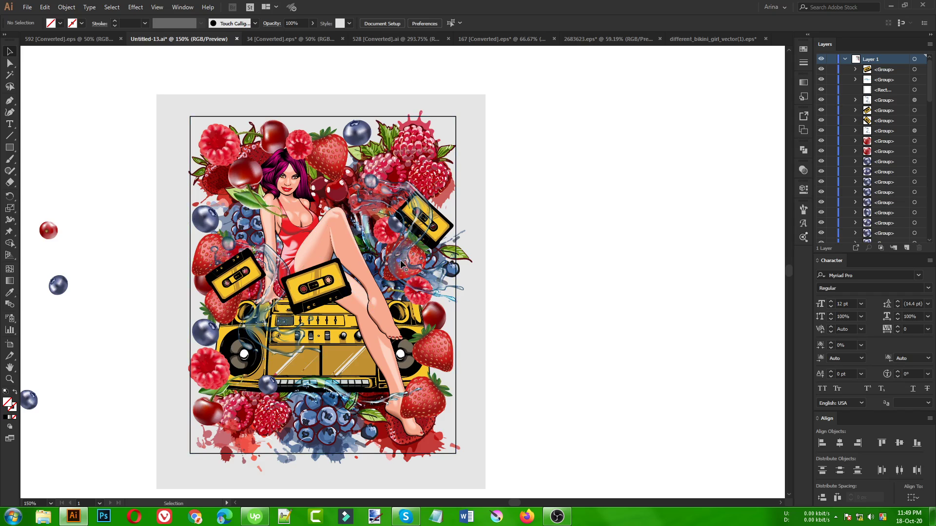
Step: Copy the water splash beside the raised knee down over the figure's lower legs and the boombox's right half
{"action": "left_click_drag", "start_coordinate": [400, 263], "coordinate": [377, 363]}
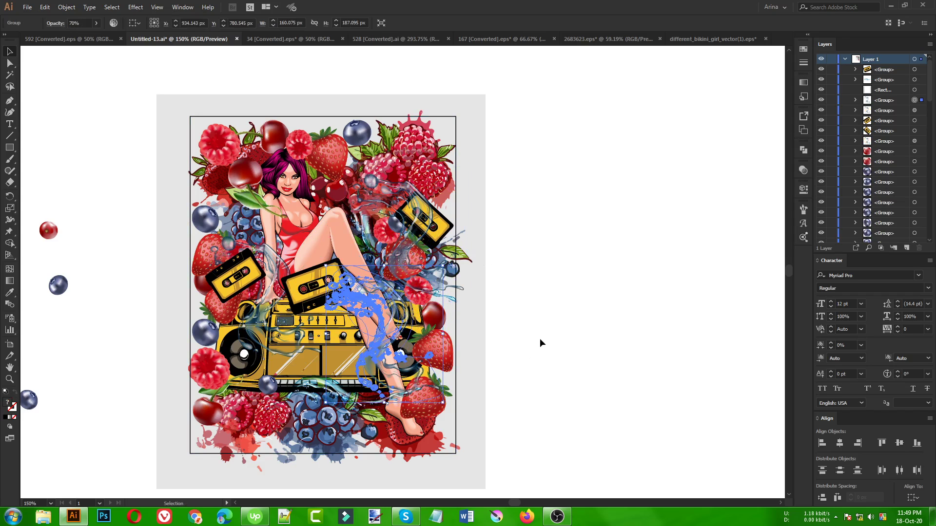
{"action": "left_click", "coordinate": [539, 338]}
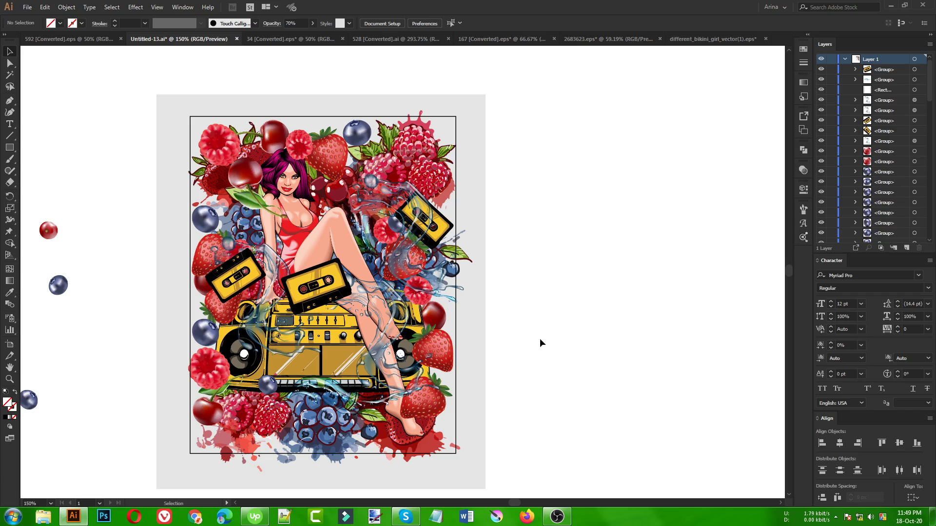
{"action": "left_click", "coordinate": [374, 314]}
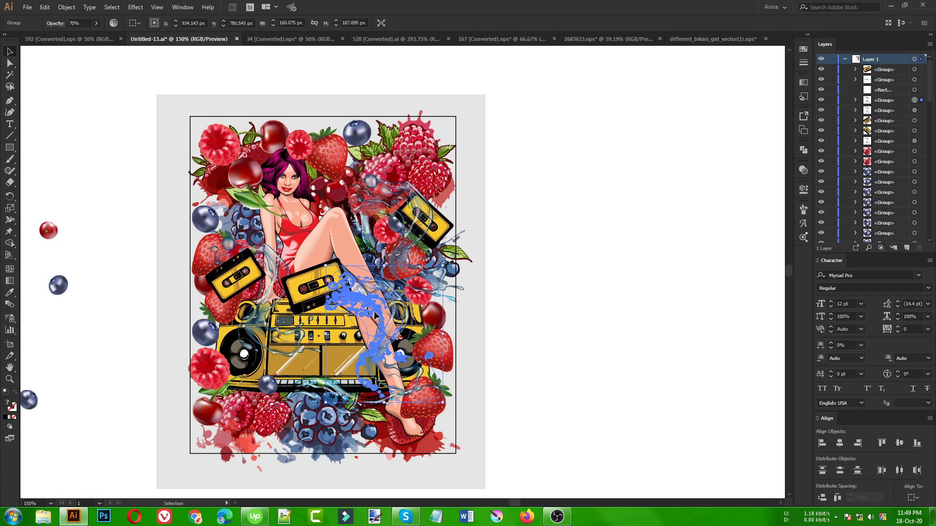
{"action": "left_click", "coordinate": [508, 316]}
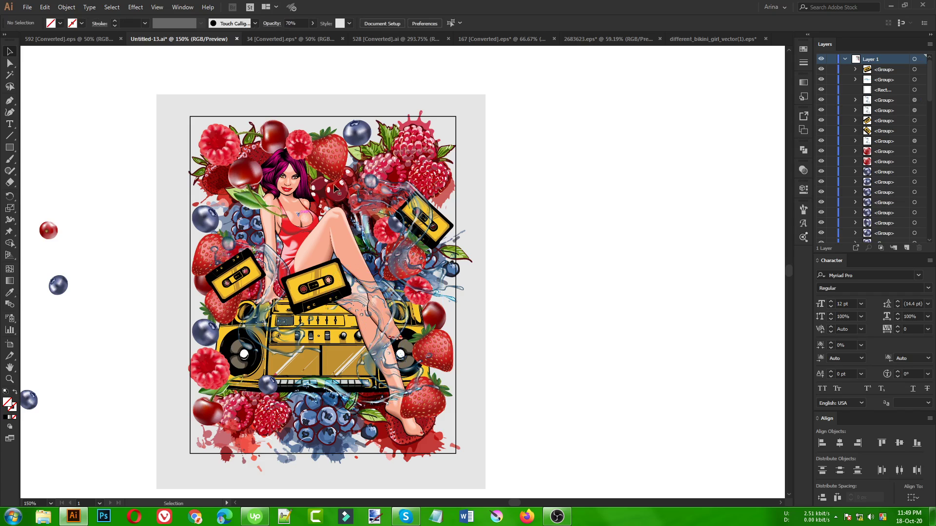
Step: Place another copy of the leg splash behind the figure, rotate it and move it up behind her head and the cherries
{"action": "left_click", "coordinate": [299, 207]}
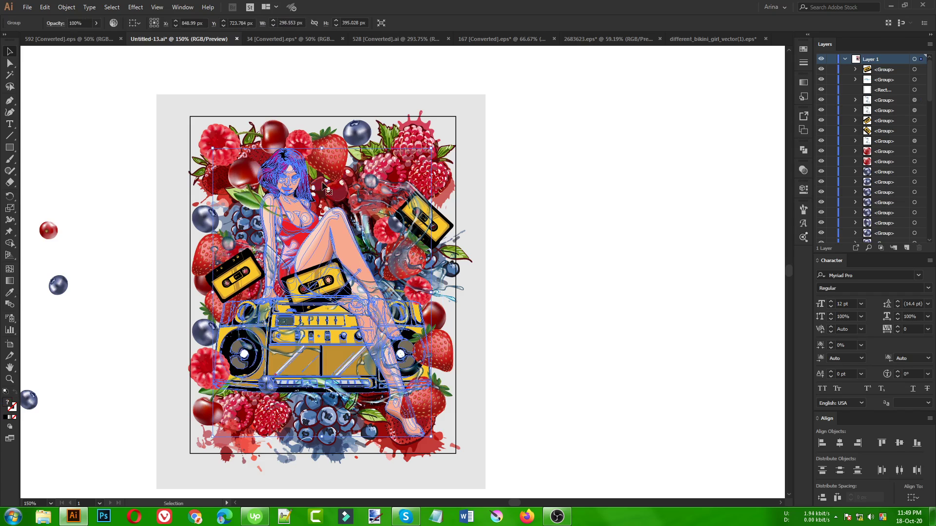
{"action": "key", "text": "a"}
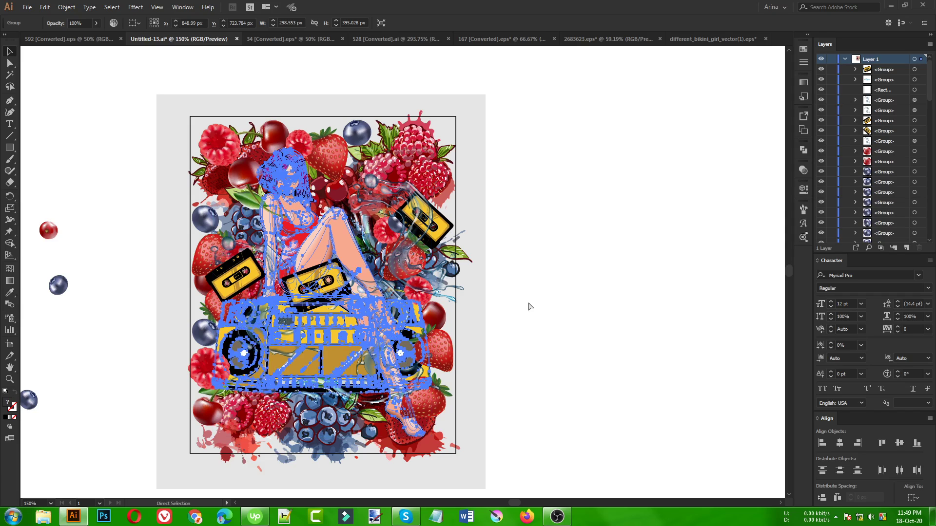
{"action": "key", "text": "v"}
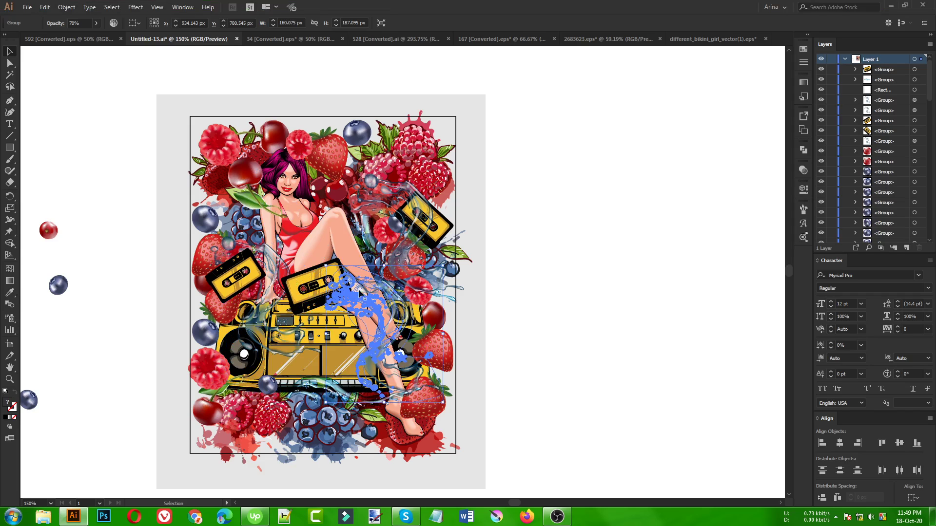
{"action": "left_click_drag", "start_coordinate": [370, 303], "coordinate": [323, 175]}
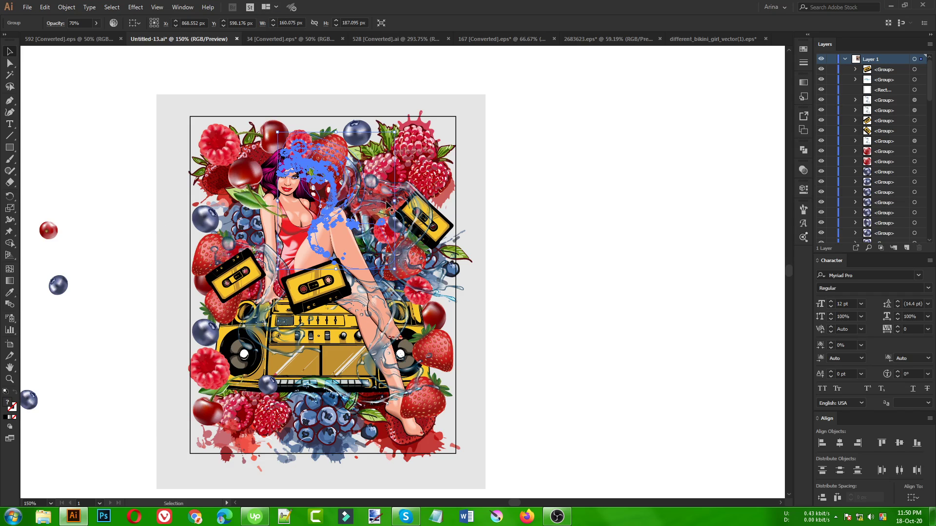
{"action": "left_click_drag", "start_coordinate": [399, 200], "coordinate": [352, 146]}
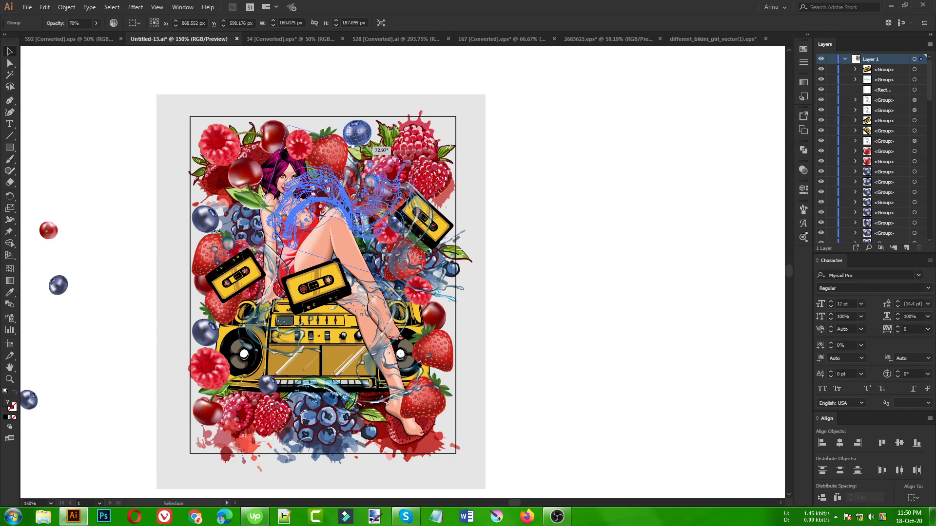
{"action": "left_click_drag", "start_coordinate": [317, 243], "coordinate": [286, 163]}
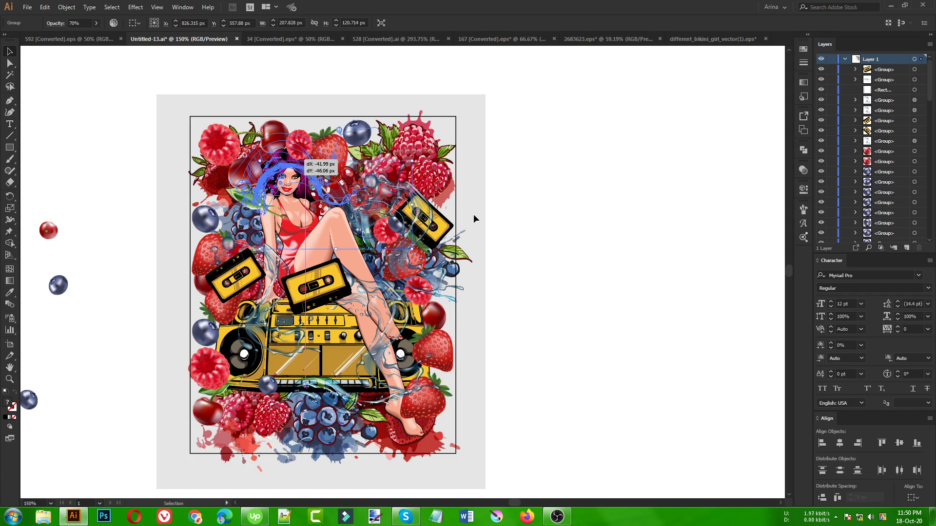
{"action": "left_click", "coordinate": [532, 237]}
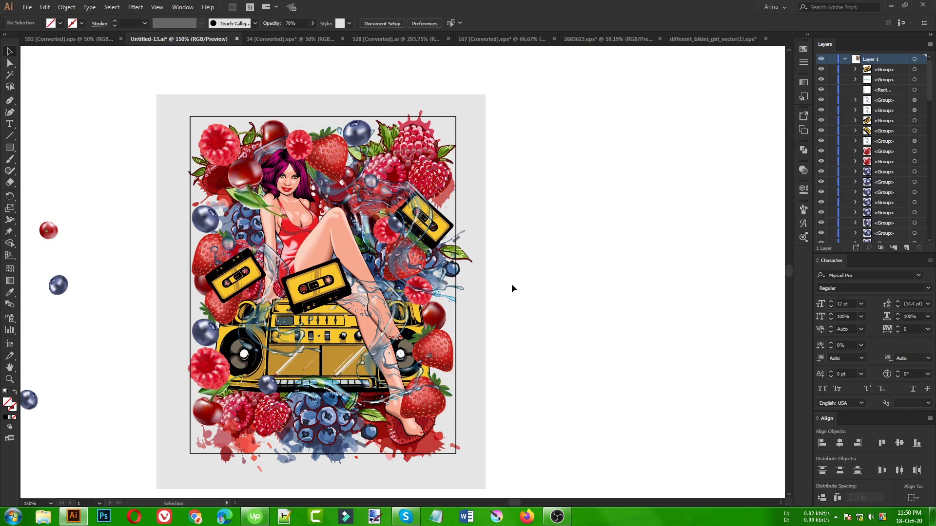
Step: Copy the blueberry above the left raspberry to the right edge behind the water splash, and copy it again to the frame's upper right corner
{"action": "left_click", "coordinate": [200, 342]}
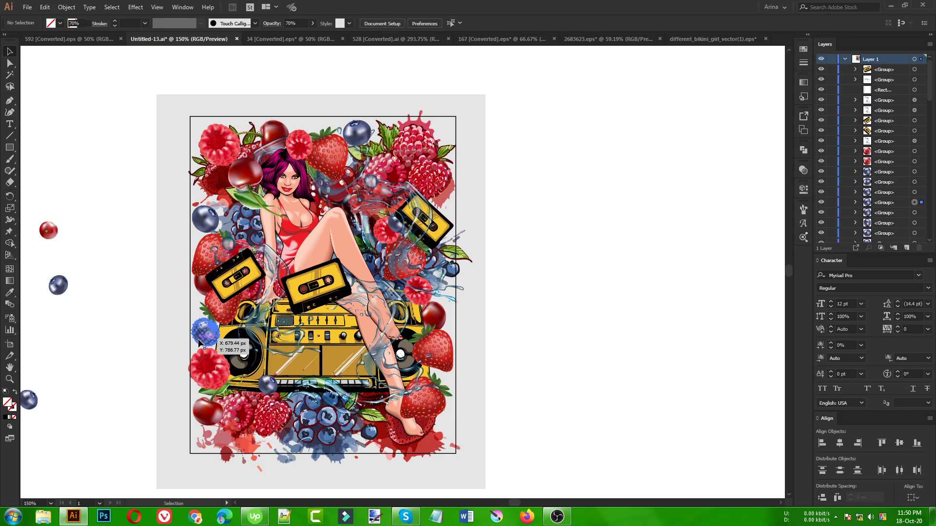
{"action": "left_click_drag", "start_coordinate": [199, 342], "coordinate": [439, 297]}
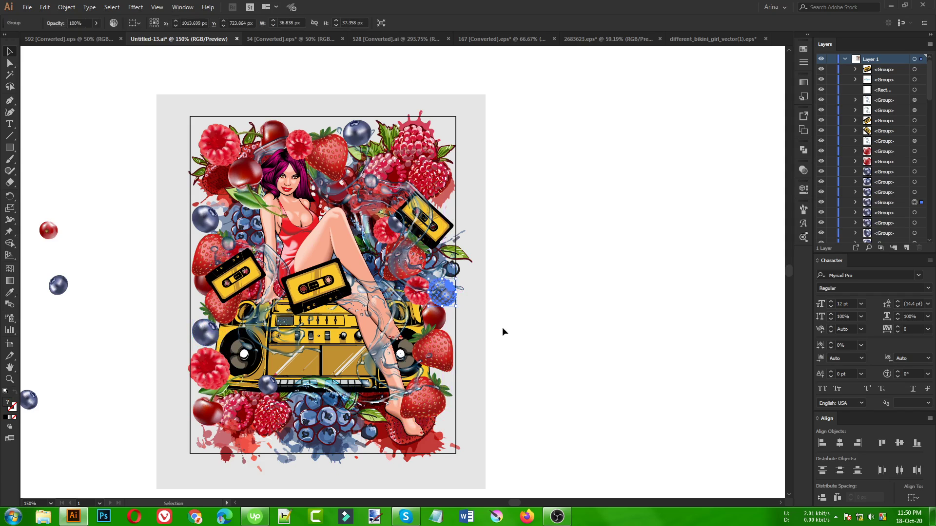
{"action": "left_click", "coordinate": [502, 327]}
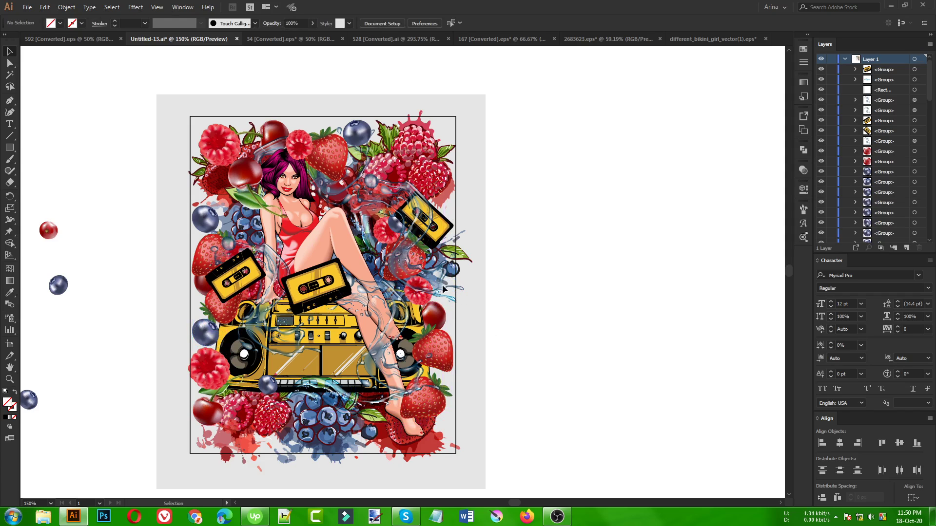
{"action": "left_click", "coordinate": [444, 288]}
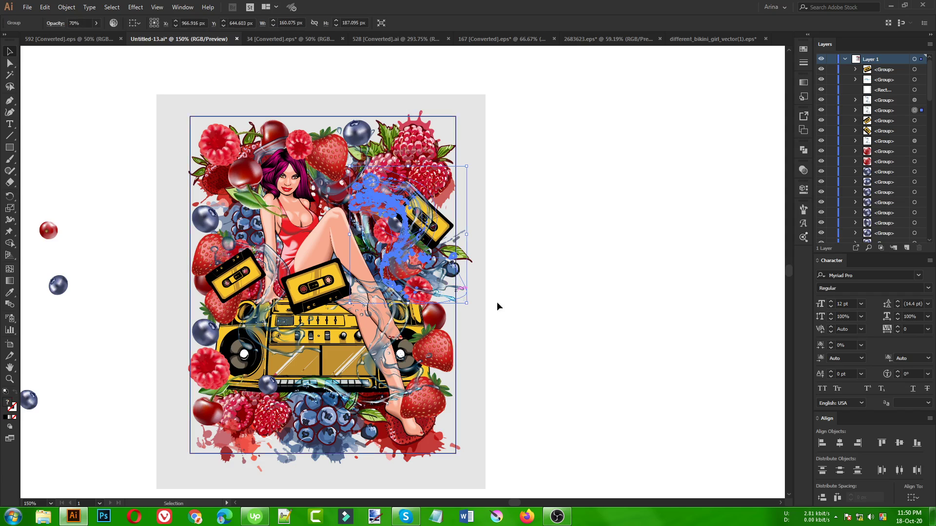
{"action": "key", "text": "a"}
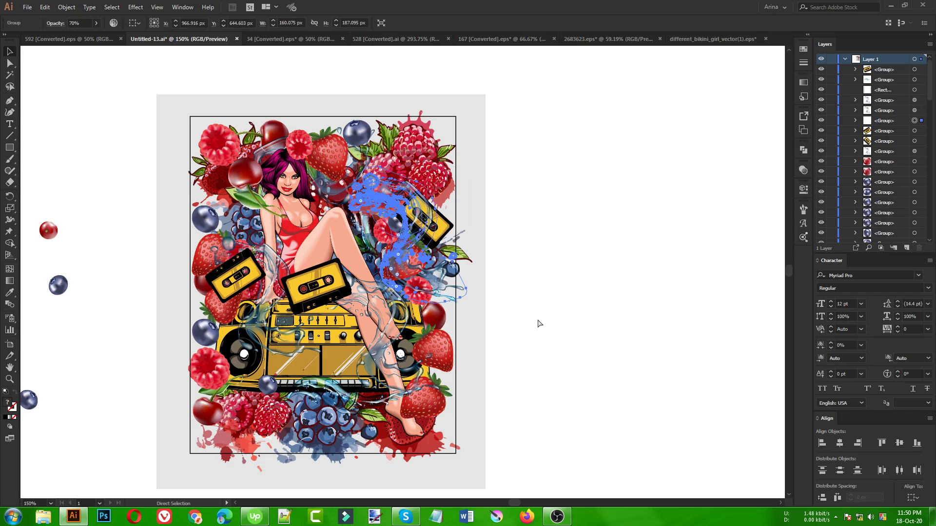
{"action": "key", "text": "ctrl+z"}
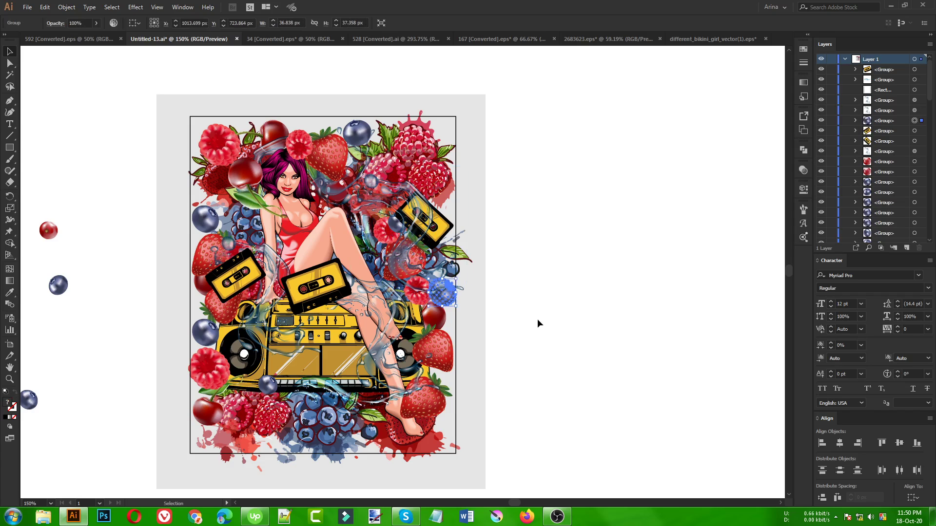
{"action": "left_click", "coordinate": [539, 324]}
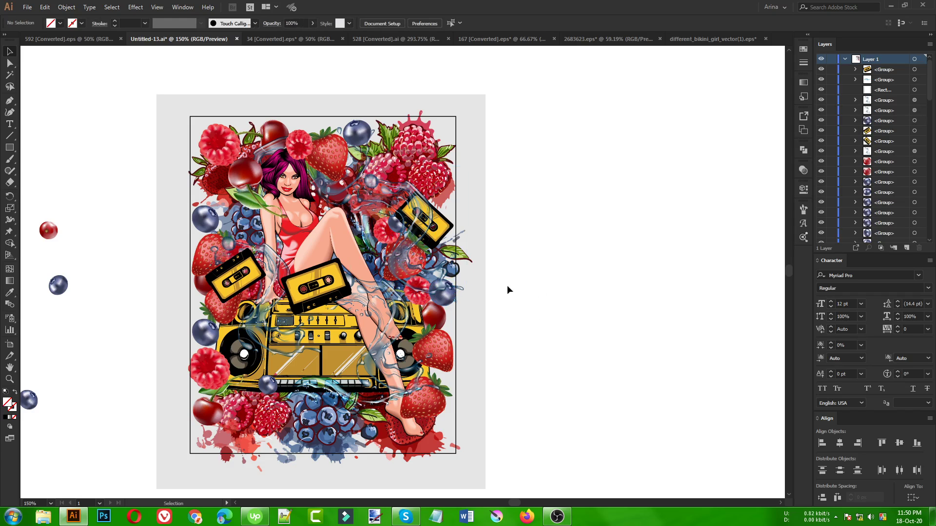
{"action": "left_click_drag", "start_coordinate": [442, 298], "coordinate": [436, 109]}
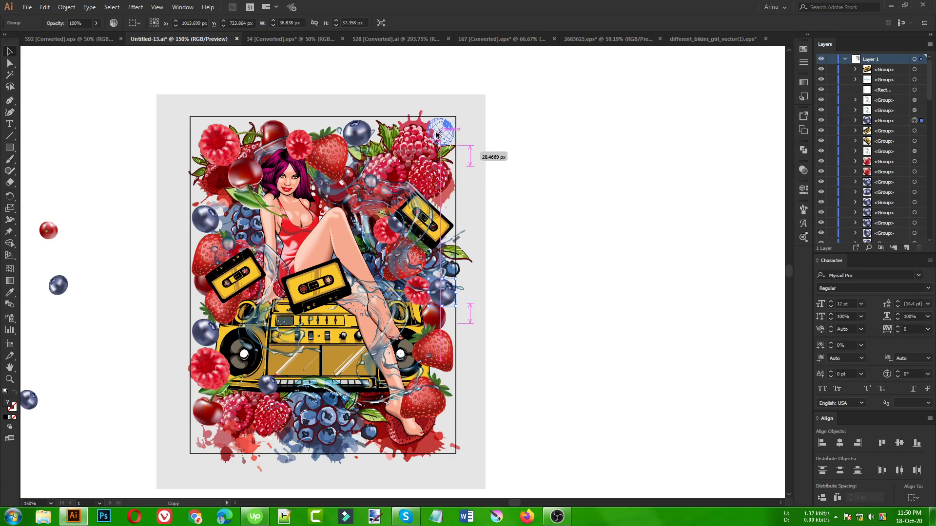
{"action": "left_click", "coordinate": [507, 227]}
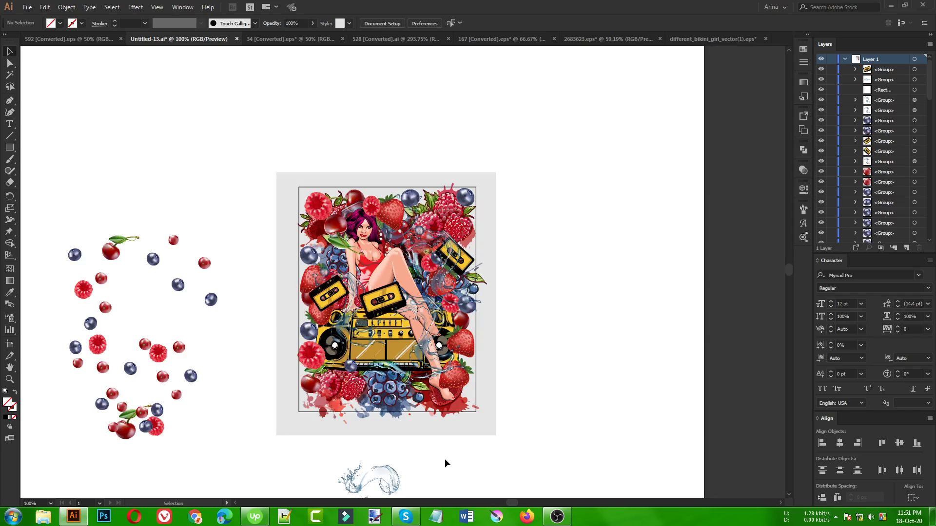
Step: Place the small water splash from below the artboard over the lower middle of the boombox
{"action": "left_click", "coordinate": [360, 463]}
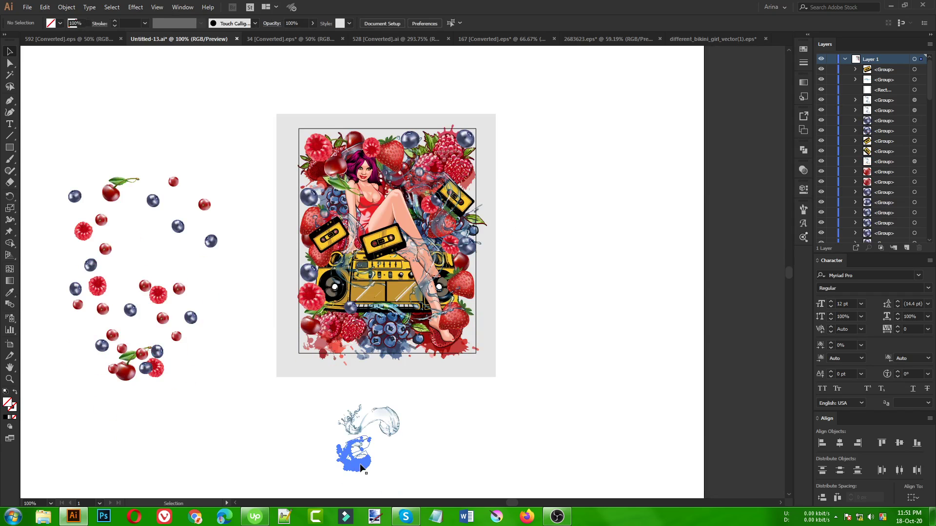
{"action": "left_click_drag", "start_coordinate": [357, 463], "coordinate": [394, 305]}
{"action": "scroll", "coordinate": [394, 305], "scroll_direction": "up", "scroll_amount": 1}
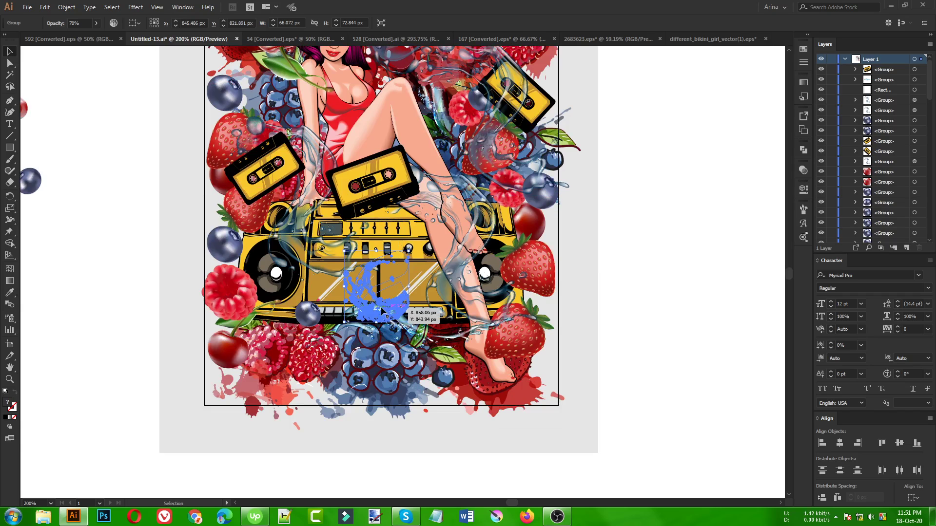
{"action": "left_click_drag", "start_coordinate": [377, 251], "coordinate": [388, 207]}
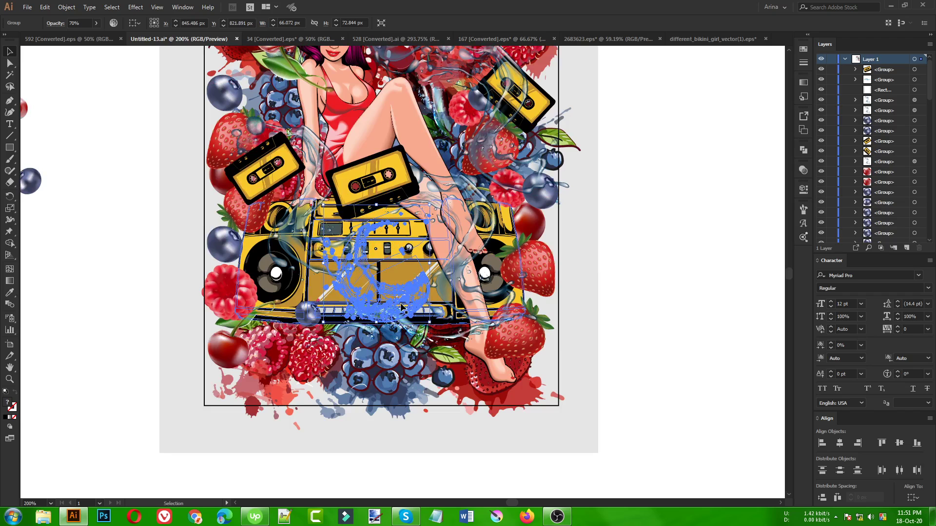
{"action": "left_click_drag", "start_coordinate": [407, 325], "coordinate": [408, 329]}
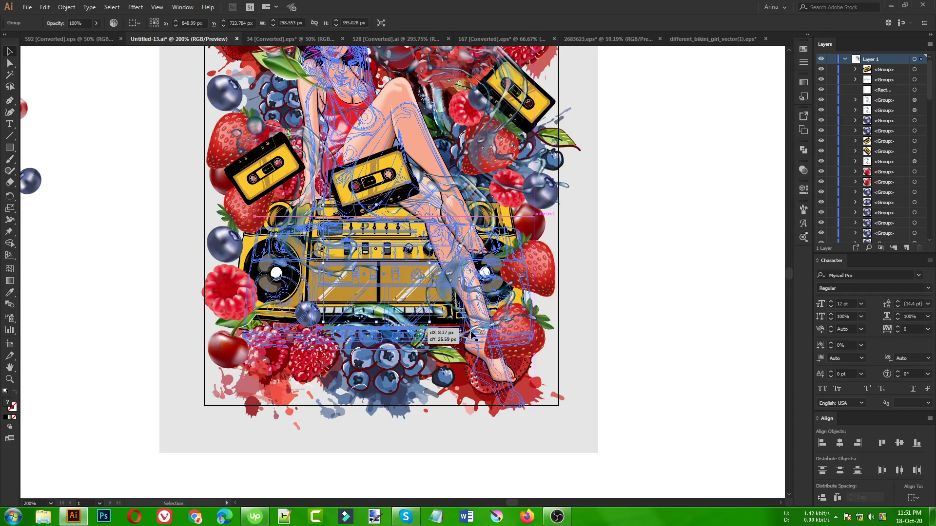
{"action": "key", "text": "ctrl+z"}
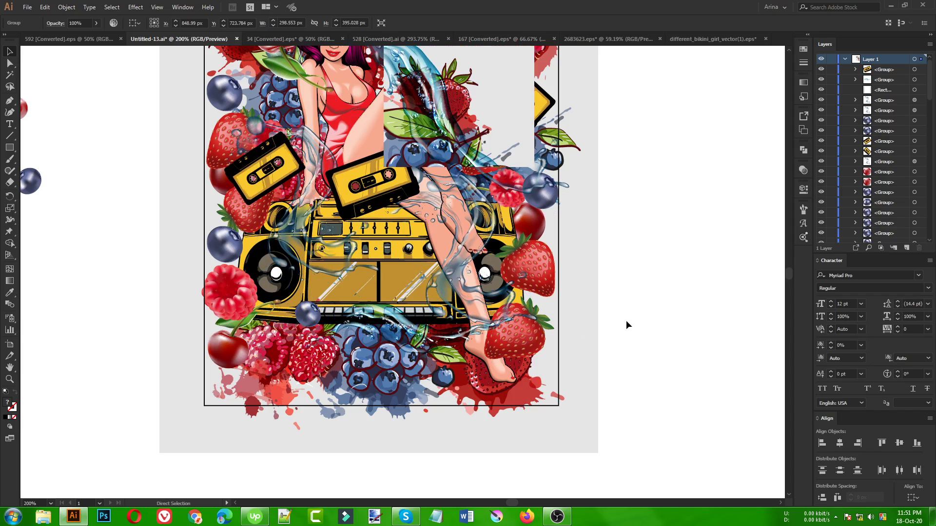
{"action": "key", "text": "ctrl+z"}
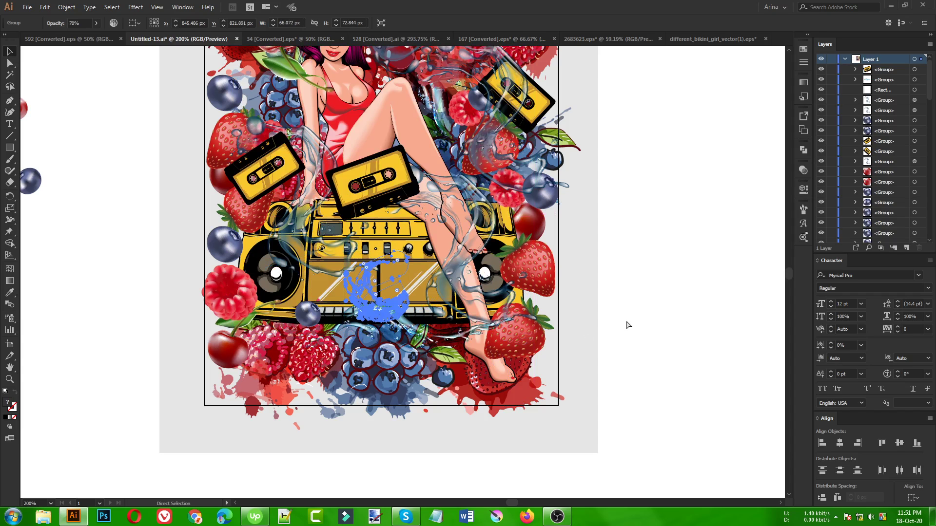
Step: Paste a copy of the boombox's small water splash, enlarge it to about 81 × 89 px and move it over the lower left raspberries
{"action": "left_click", "coordinate": [628, 325]}
{"action": "key", "text": "ctrl+v"}
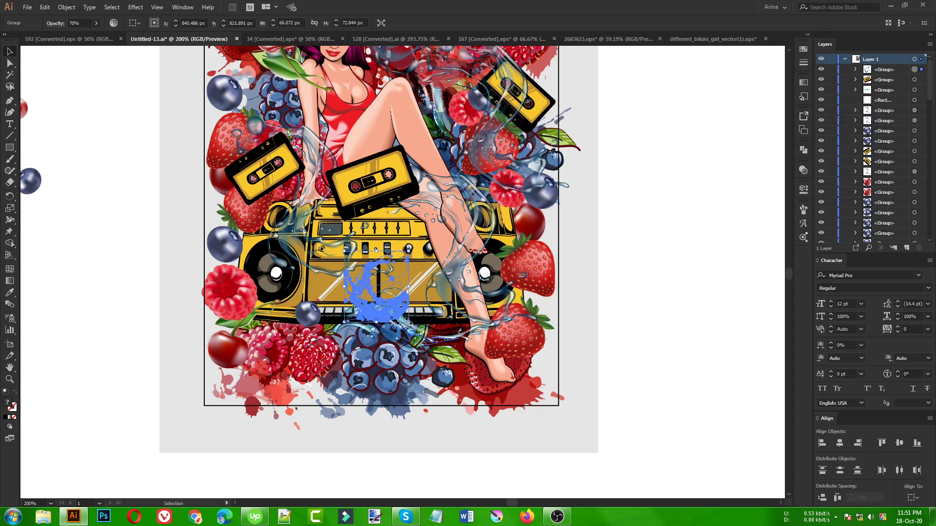
{"action": "left_click_drag", "start_coordinate": [408, 325], "coordinate": [272, 330]}
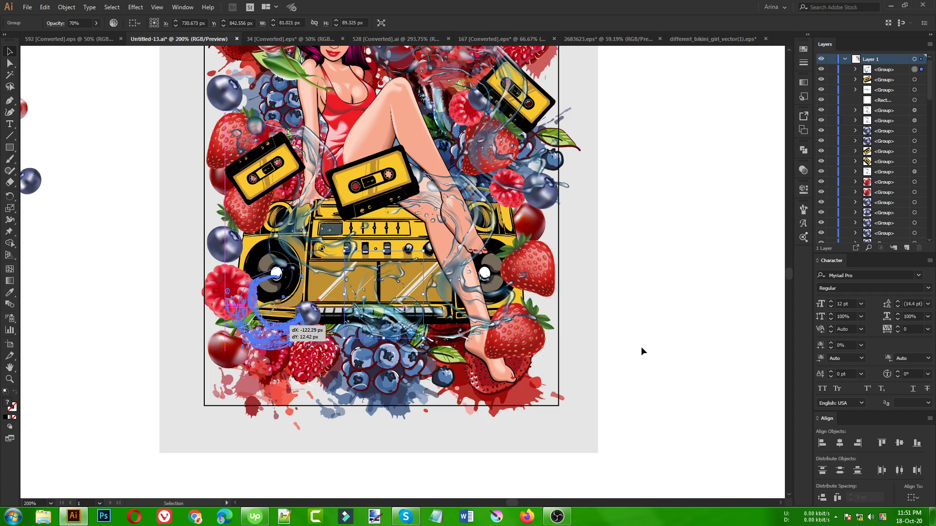
{"action": "left_click", "coordinate": [132, 315]}
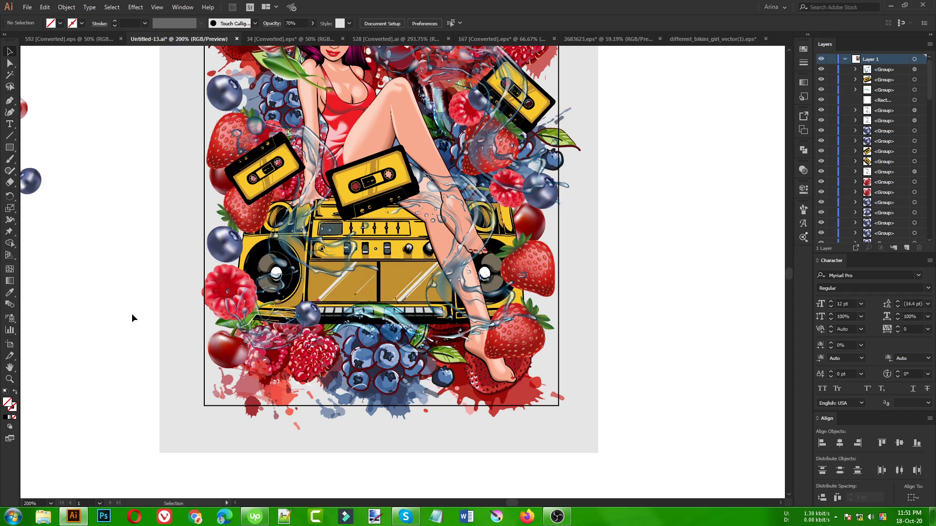
Step: Delete the leftover water splashes below the artwork and the spare loose fruit beside it
{"action": "scroll", "coordinate": [133, 334], "scroll_direction": "up", "scroll_amount": 1}
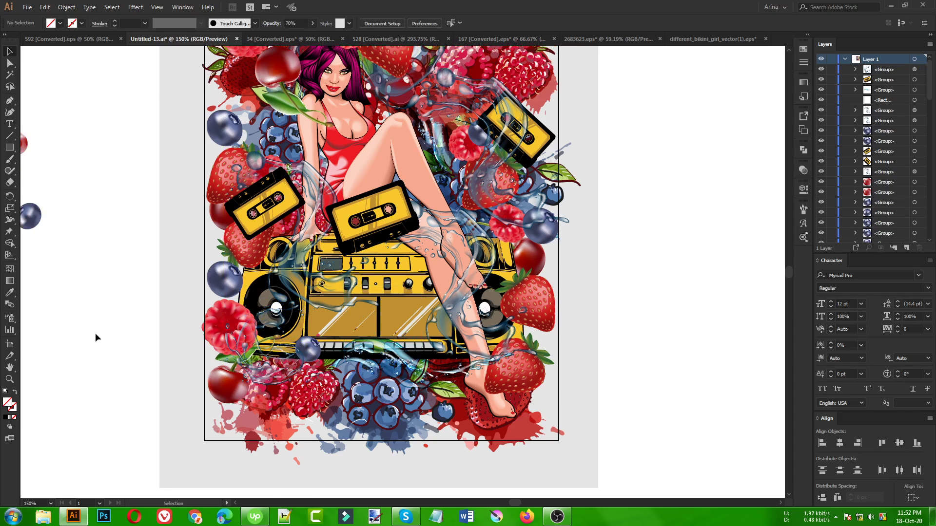
{"action": "scroll", "coordinate": [95, 332], "scroll_direction": "down", "scroll_amount": 1}
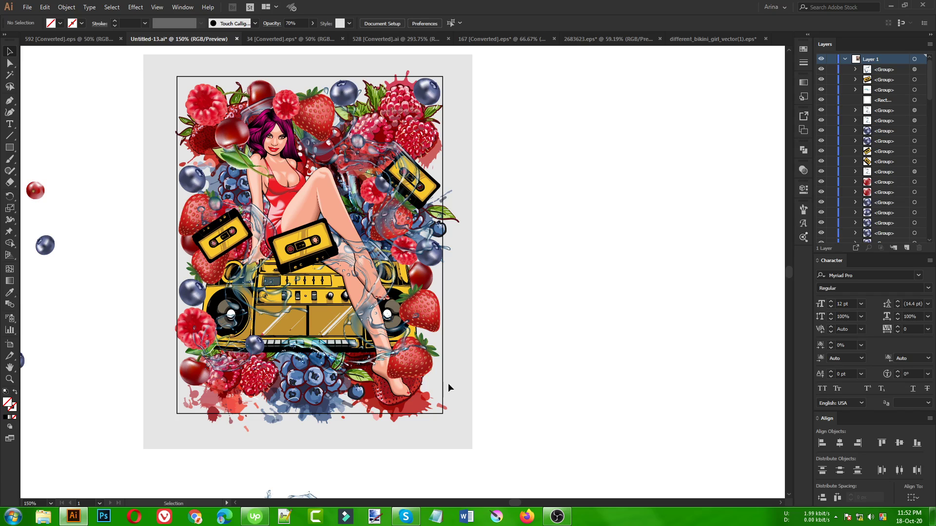
{"action": "scroll", "coordinate": [313, 262], "scroll_direction": "down", "scroll_amount": 3}
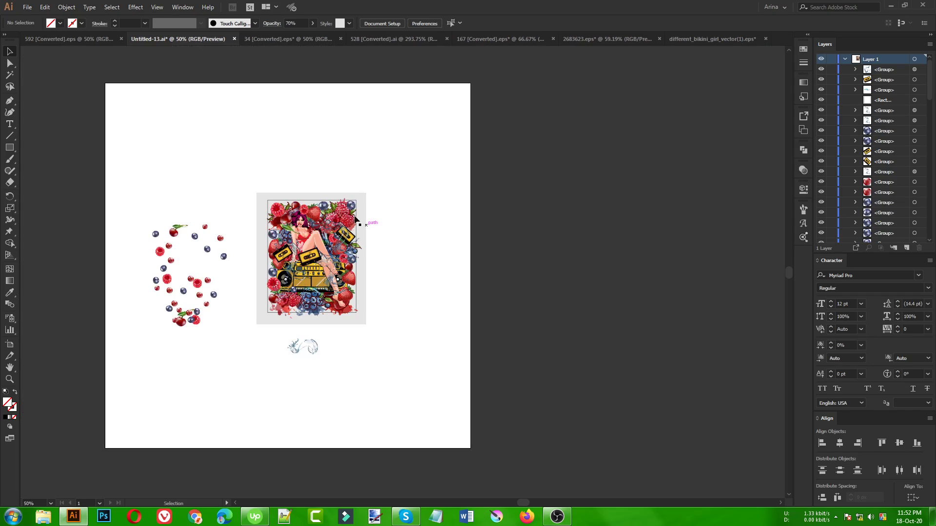
{"action": "left_click_drag", "start_coordinate": [357, 398], "coordinate": [260, 334]}
{"action": "key", "text": "Delete"}
{"action": "left_click_drag", "start_coordinate": [236, 383], "coordinate": [100, 147]}
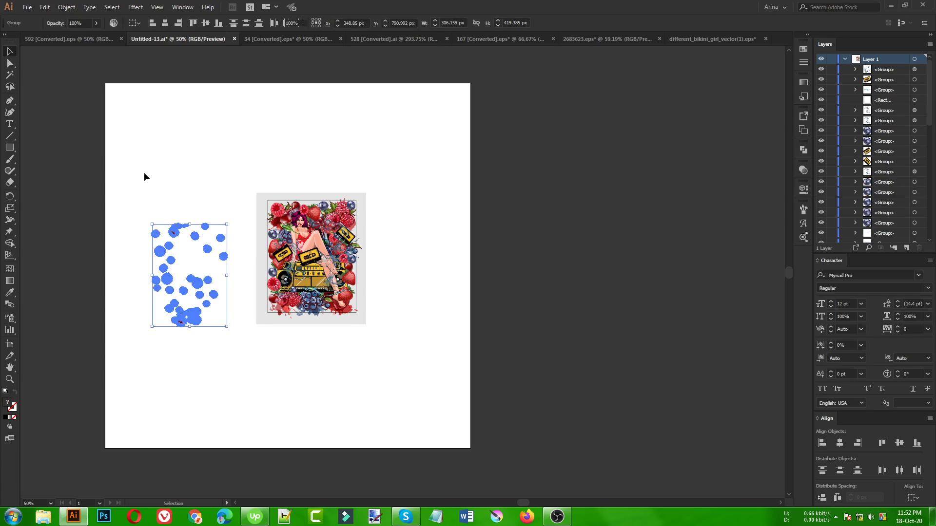
{"action": "key", "text": "Delete"}
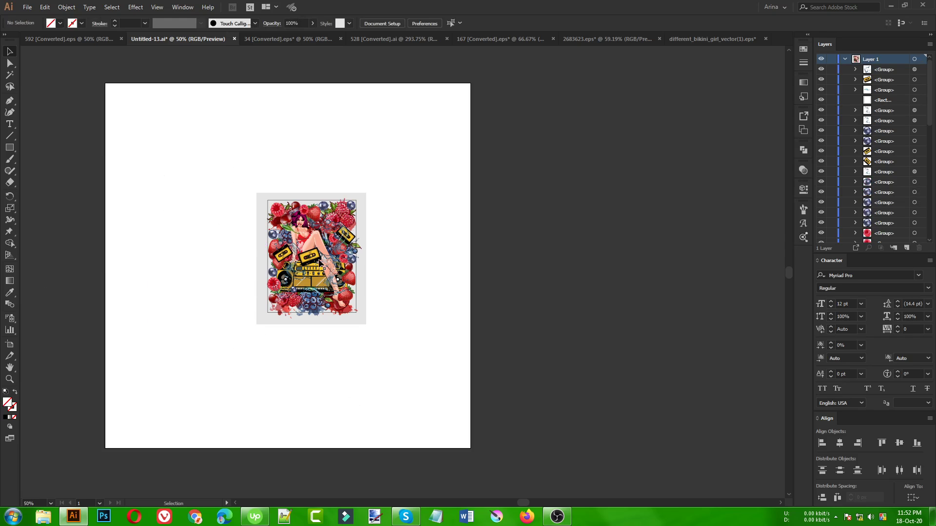
Step: Delete the thin rectangular outline framing the composition
{"action": "scroll", "coordinate": [319, 261], "scroll_direction": "up", "scroll_amount": 3}
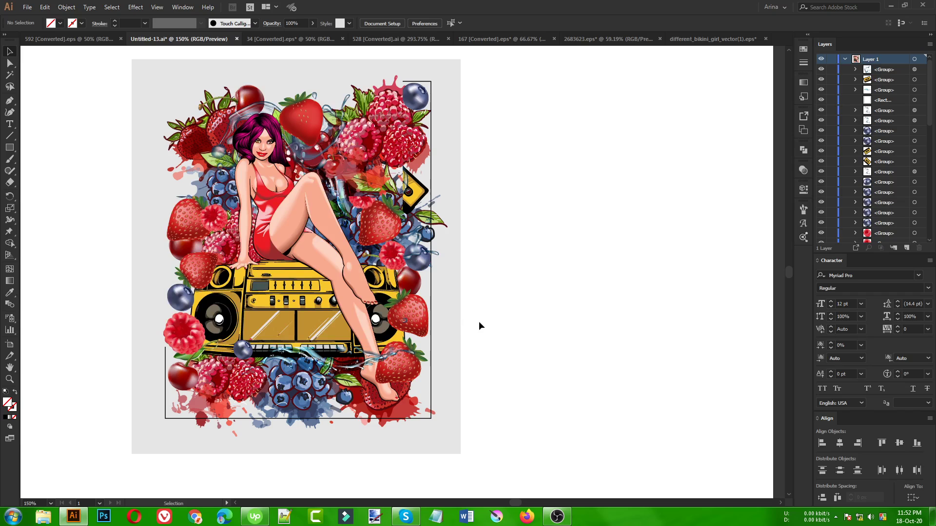
{"action": "scroll", "coordinate": [479, 322], "scroll_direction": "up", "scroll_amount": 1}
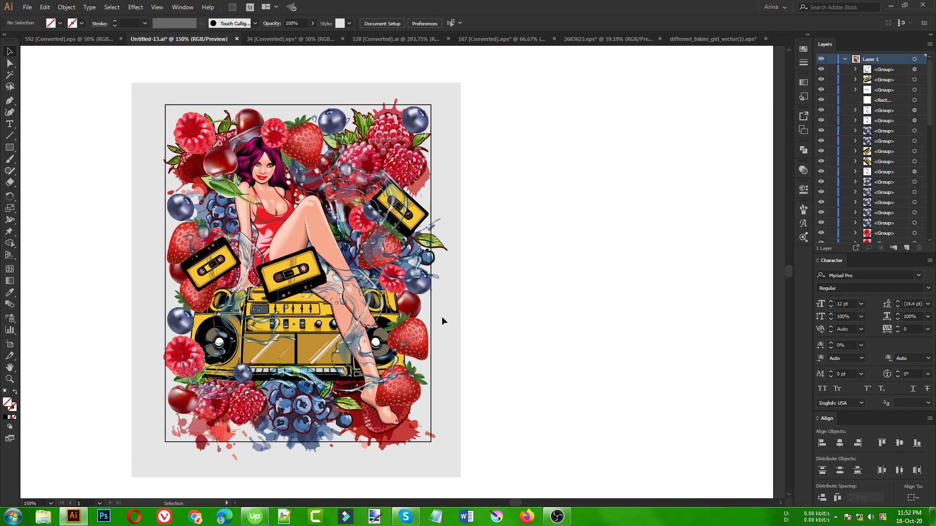
{"action": "left_click", "coordinate": [431, 308]}
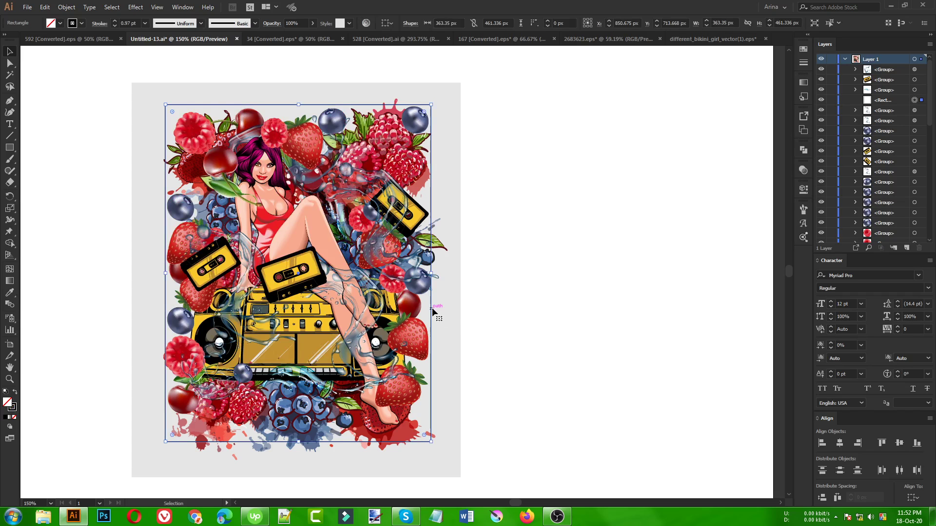
{"action": "key", "text": "Delete"}
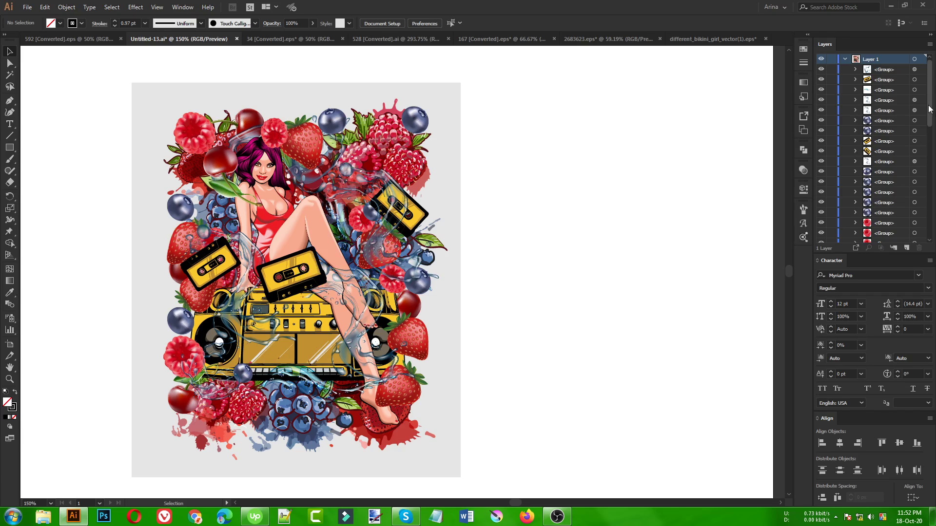
Step: Unlock the background rectangle behind the artwork and raise its opacity to 100% for a solid black backdrop
{"action": "left_click_drag", "start_coordinate": [929, 110], "coordinate": [927, 234]}
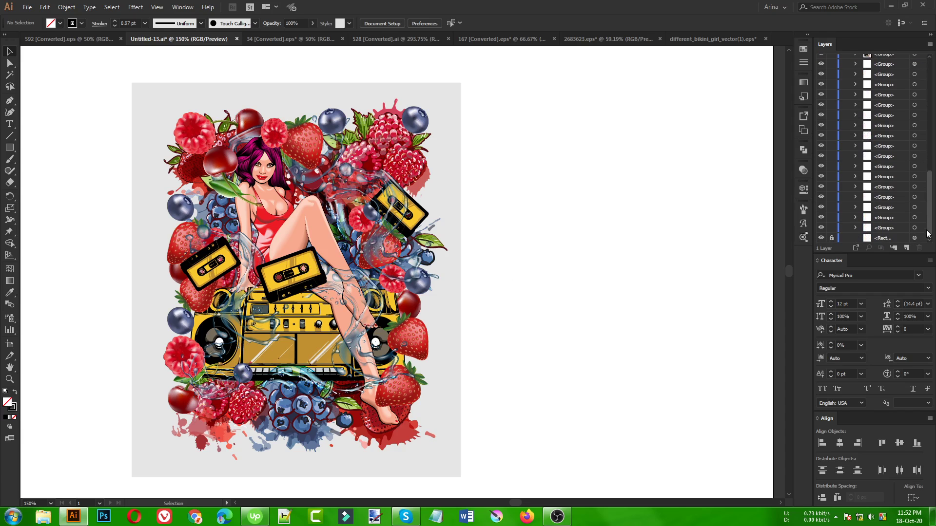
{"action": "left_click", "coordinate": [831, 237]}
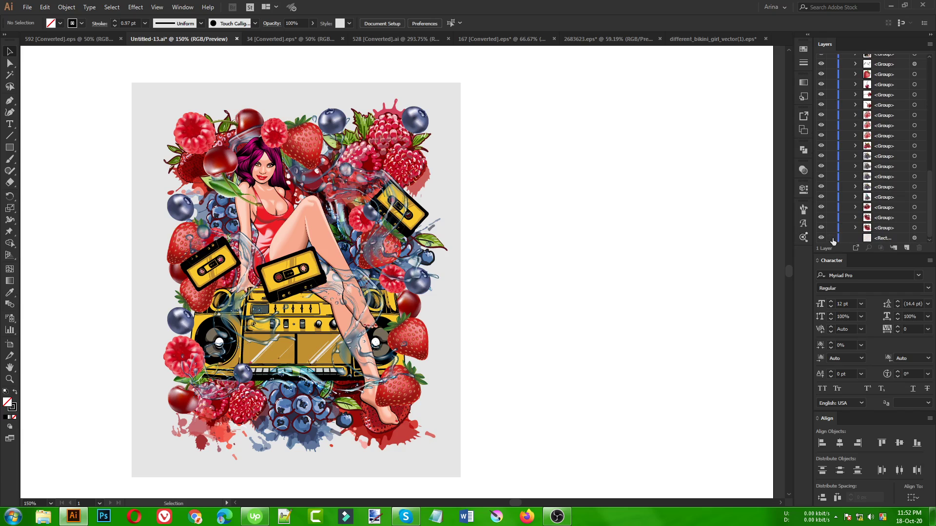
{"action": "left_click", "coordinate": [463, 296]}
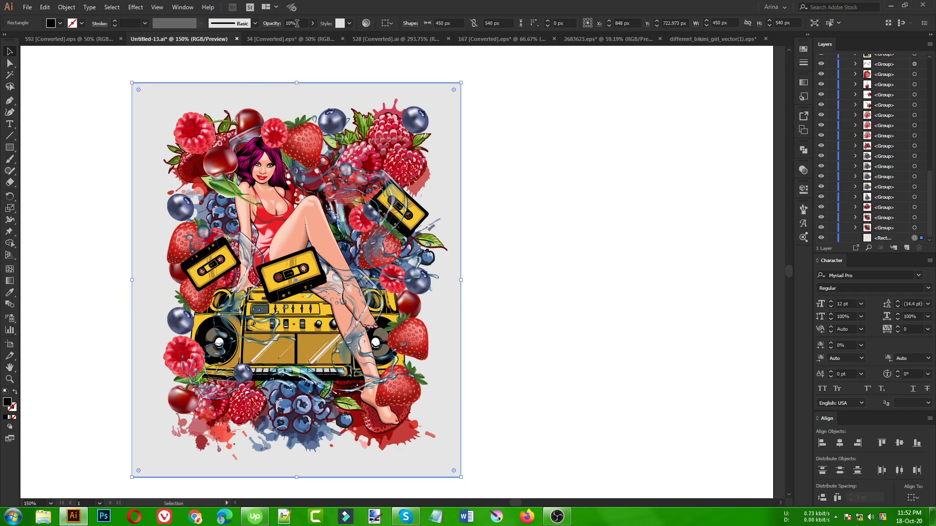
{"action": "scroll", "coordinate": [297, 24], "scroll_direction": "up", "scroll_amount": 1}
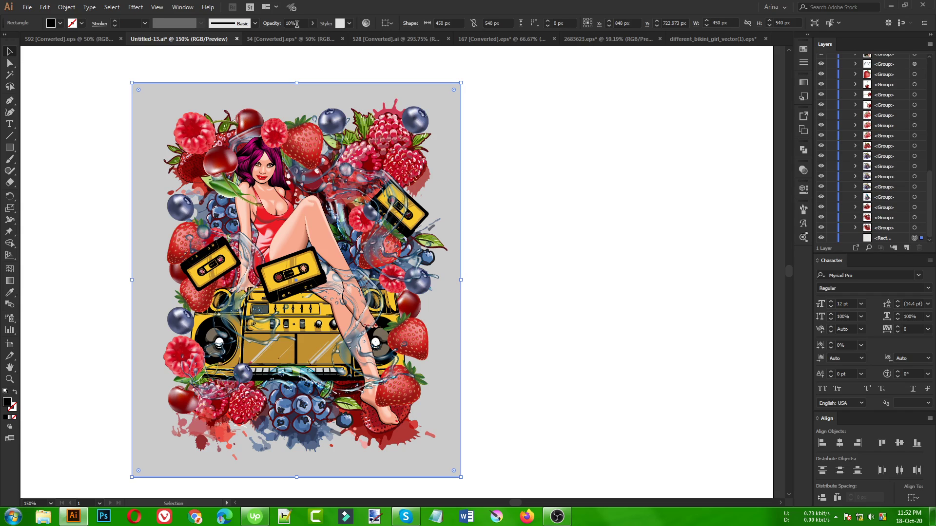
{"action": "scroll", "coordinate": [297, 24], "scroll_direction": "up", "scroll_amount": 6}
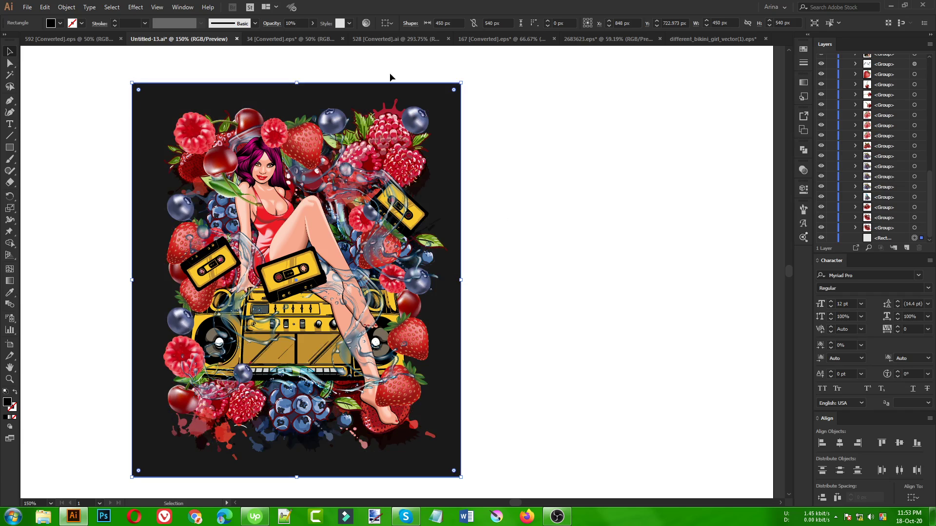
{"action": "left_click", "coordinate": [326, 73]}
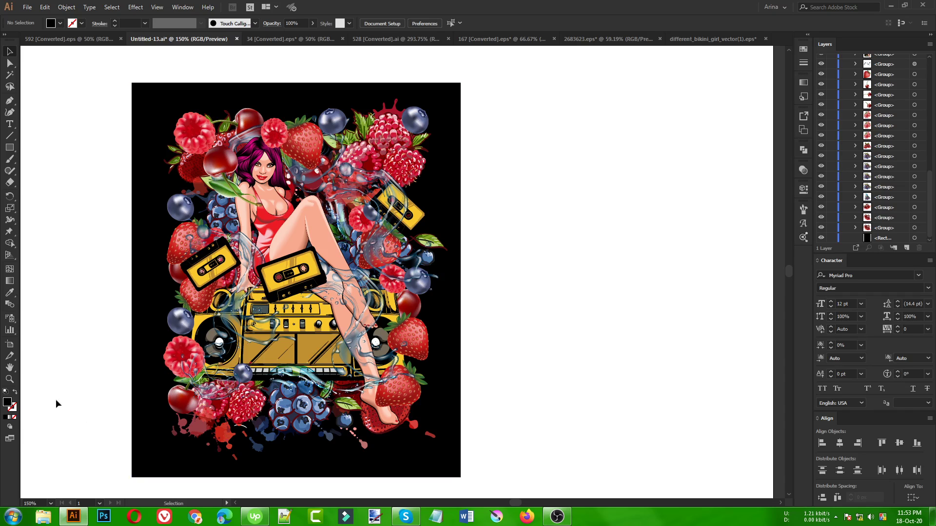
{"action": "left_click", "coordinate": [9, 379]}
{"action": "left_click_drag", "start_coordinate": [146, 91], "coordinate": [445, 460]}
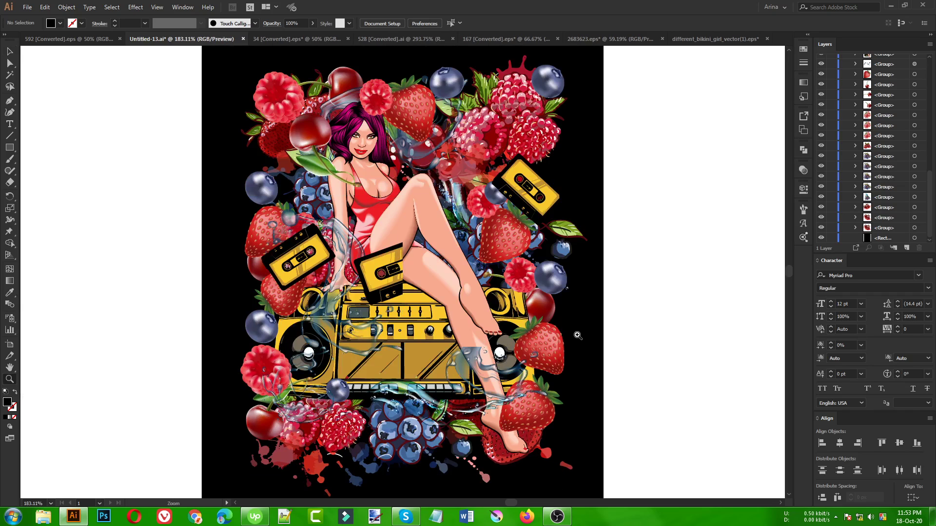
{"action": "left_click_drag", "start_coordinate": [560, 333], "coordinate": [444, 329]}
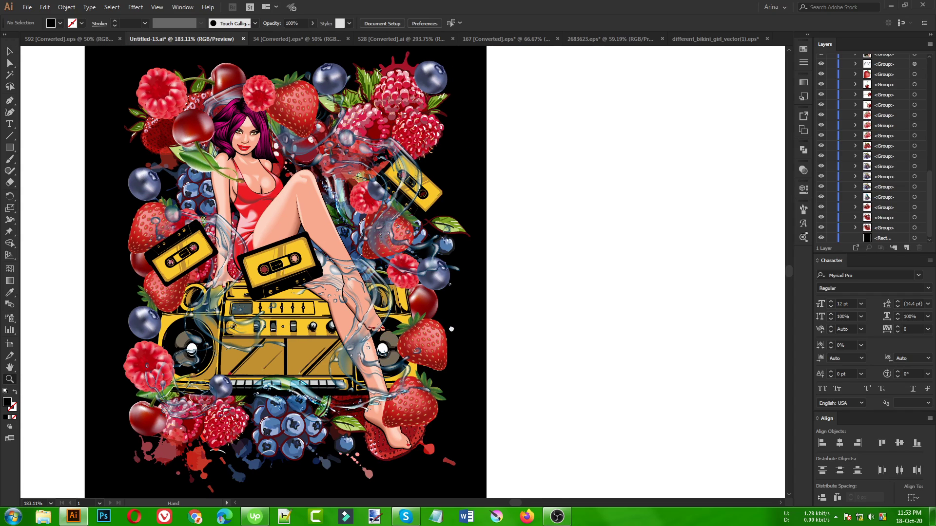
{"action": "key", "text": "v"}
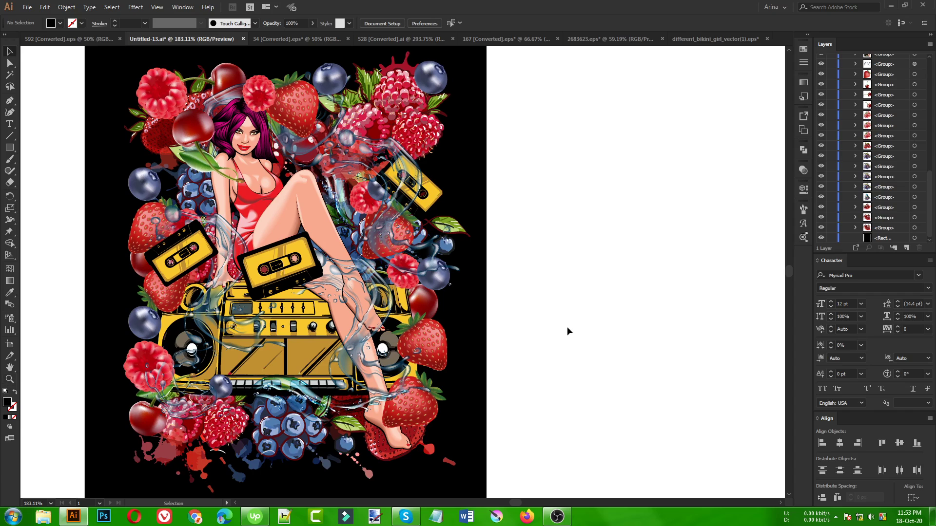